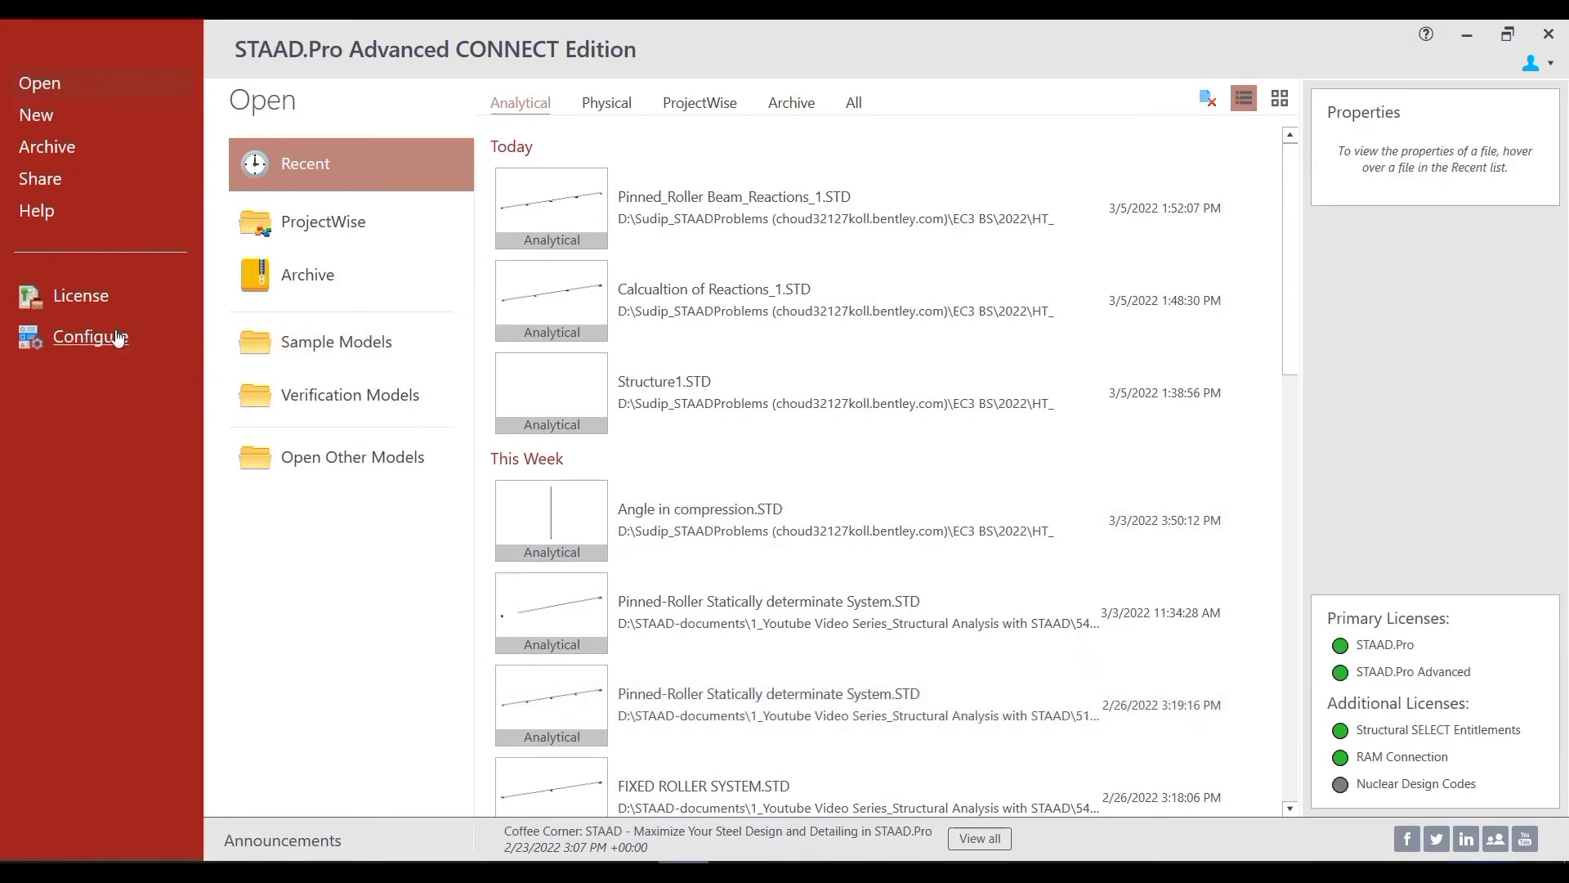
# Set the application's base unit to English in the configuration
pyautogui.click(113, 344)
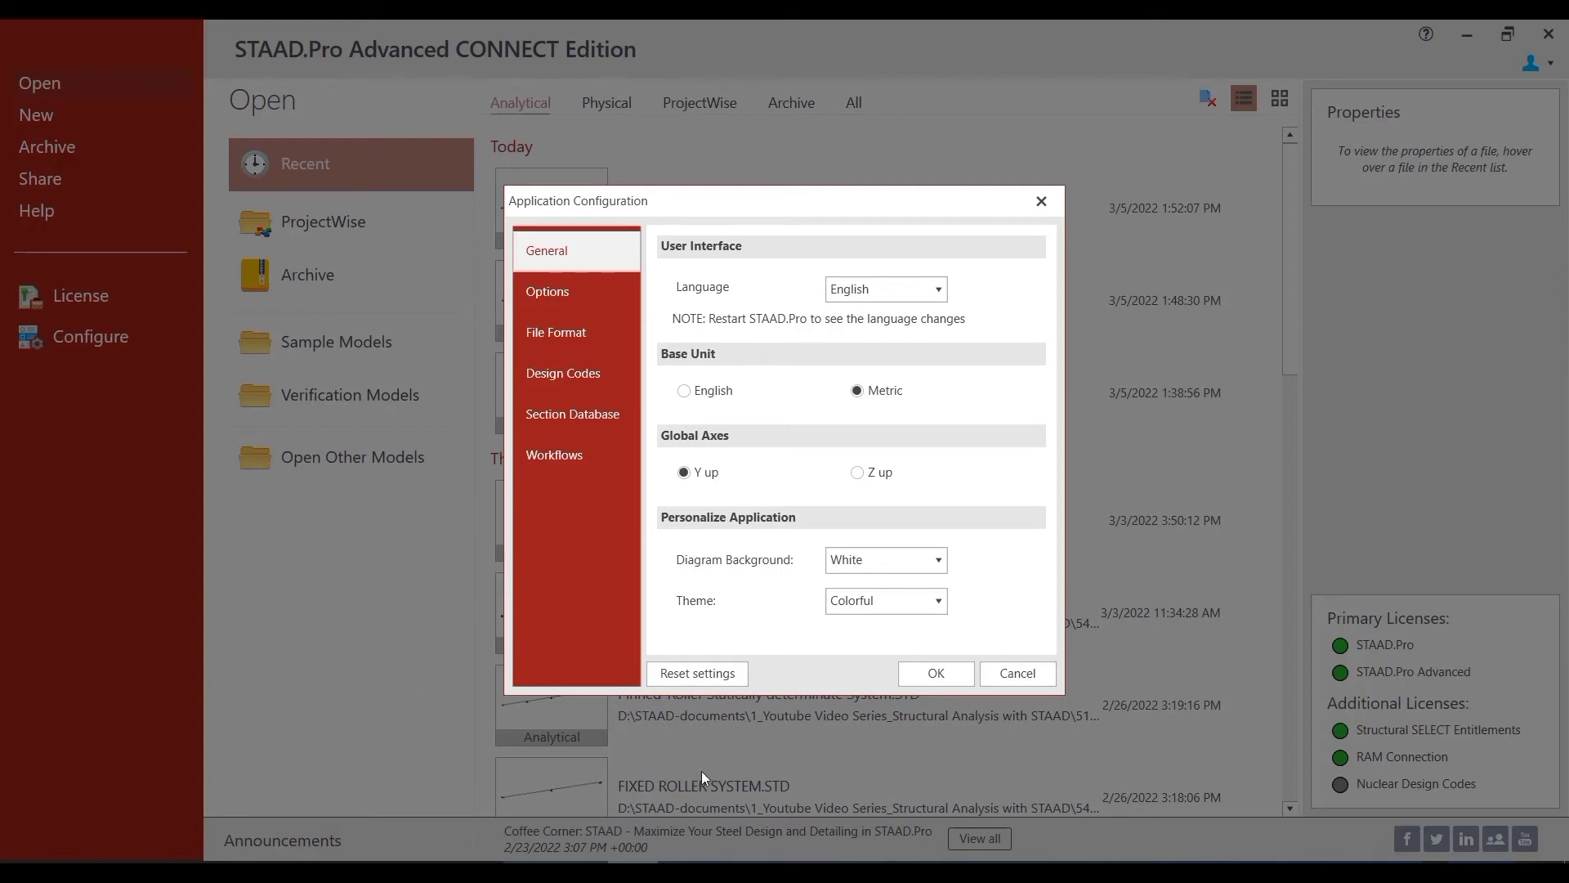
pyautogui.click(714, 394)
pyautogui.click(684, 390)
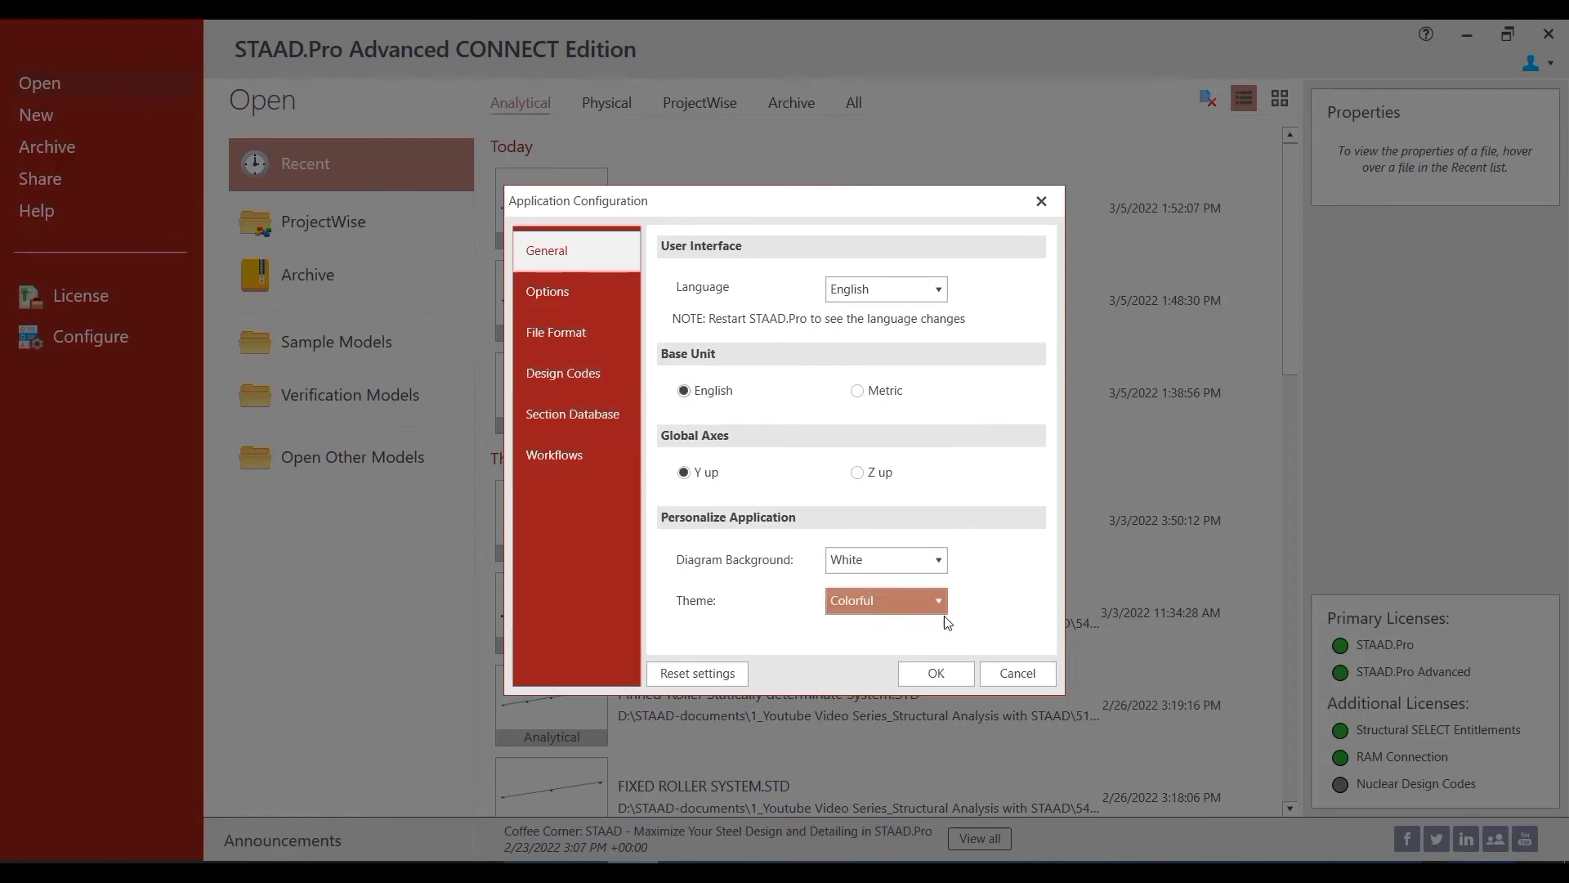
pyautogui.click(949, 672)
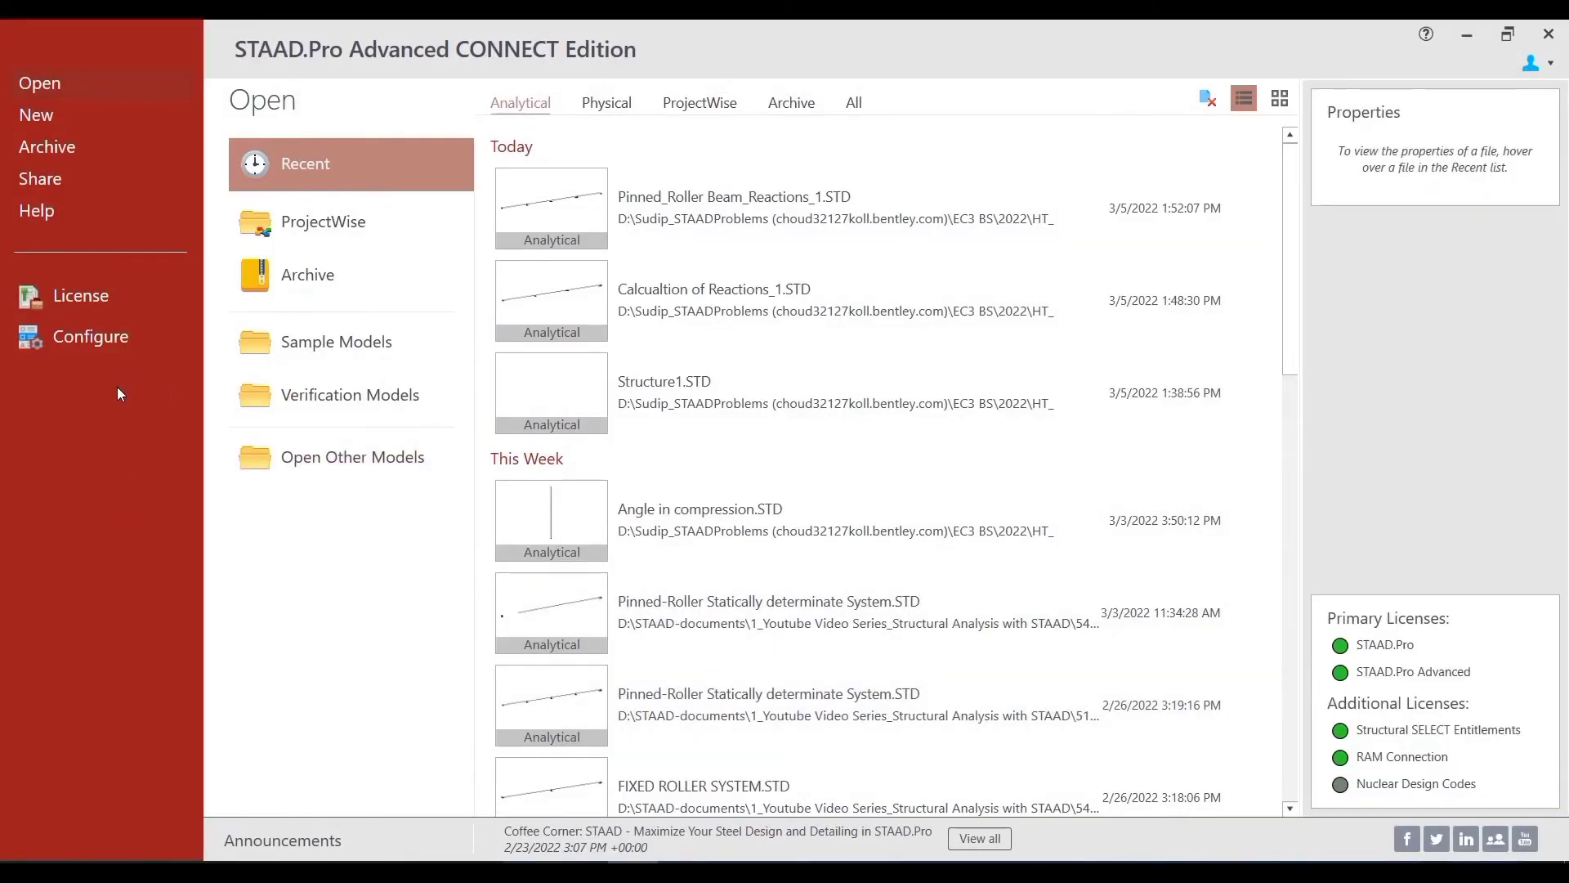
# Start a new analytical model and name the file "Pinned_Roller_Calculationg Reactions"
pyautogui.click(61, 127)
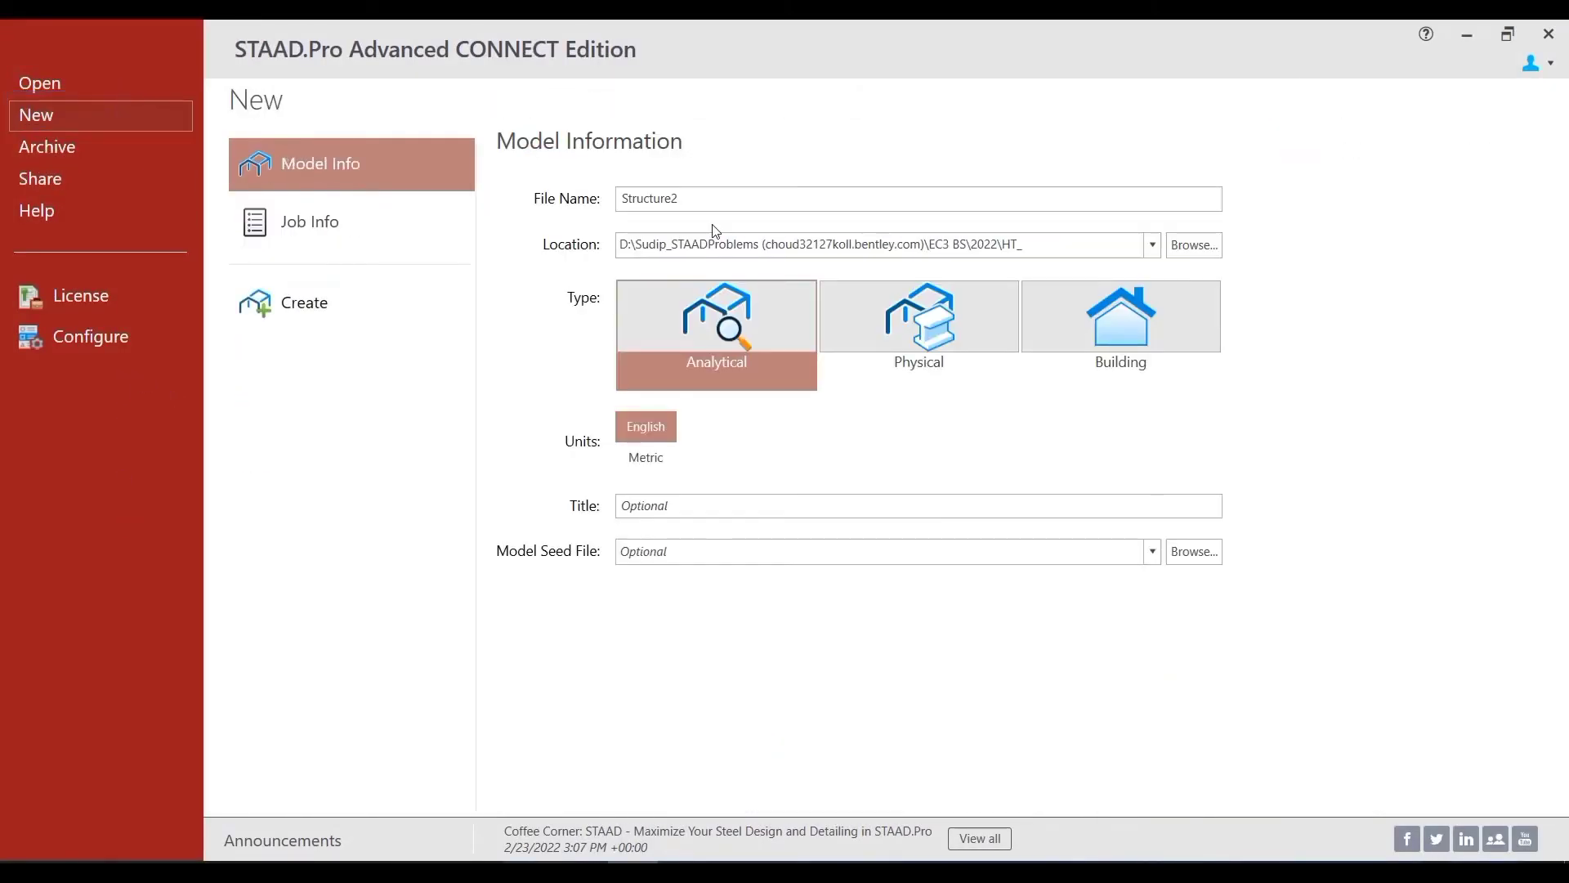
pyautogui.moveTo(703, 201); pyautogui.dragTo(590, 196)
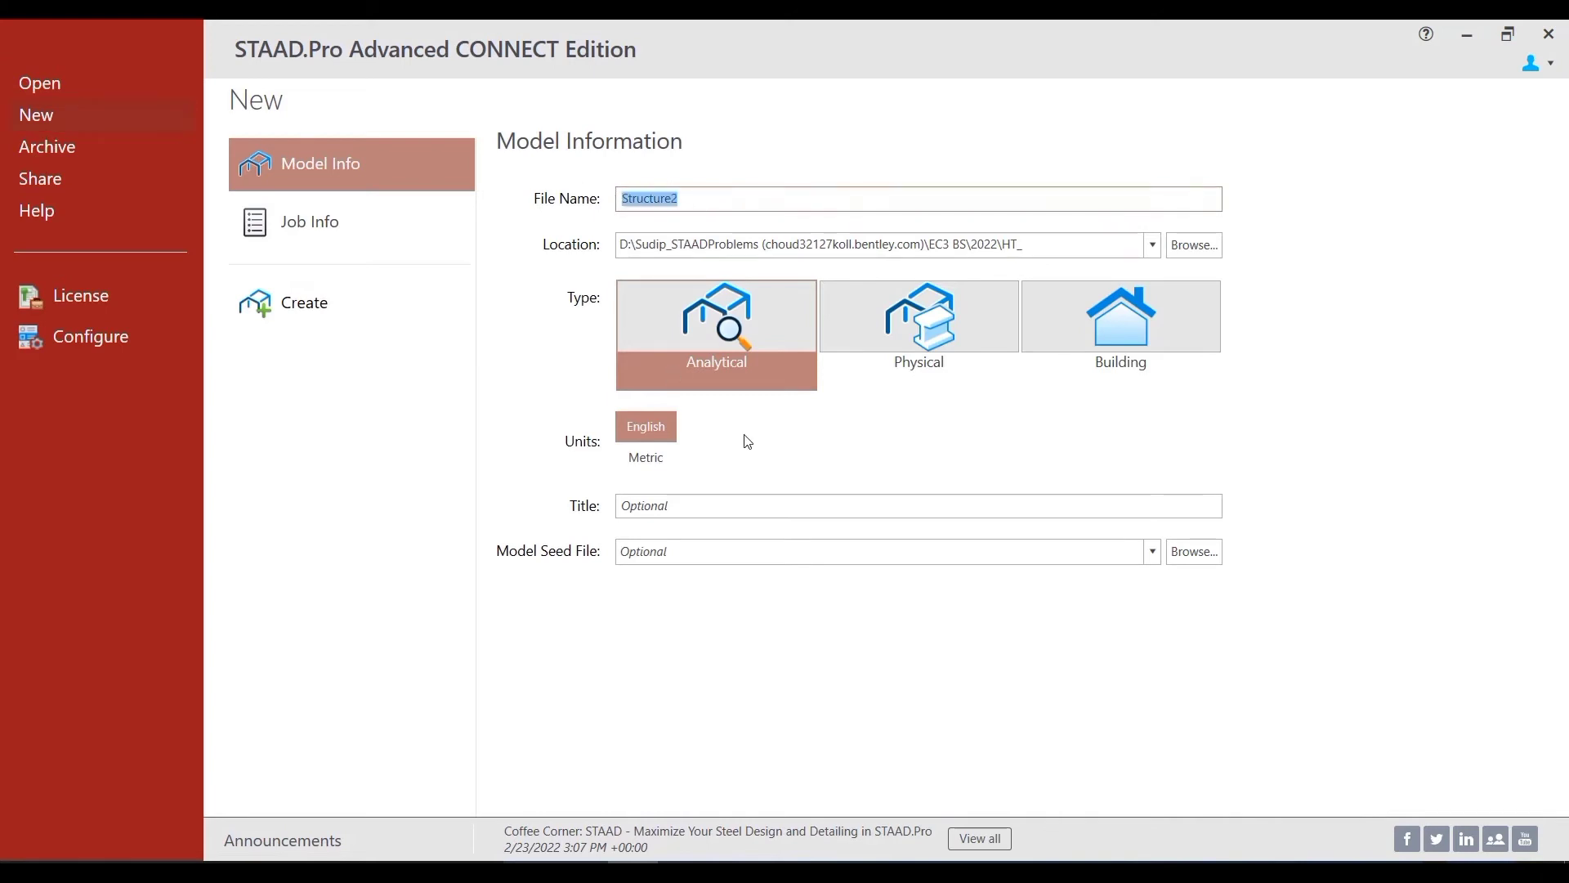
pyautogui.write('Pinned_Roller')
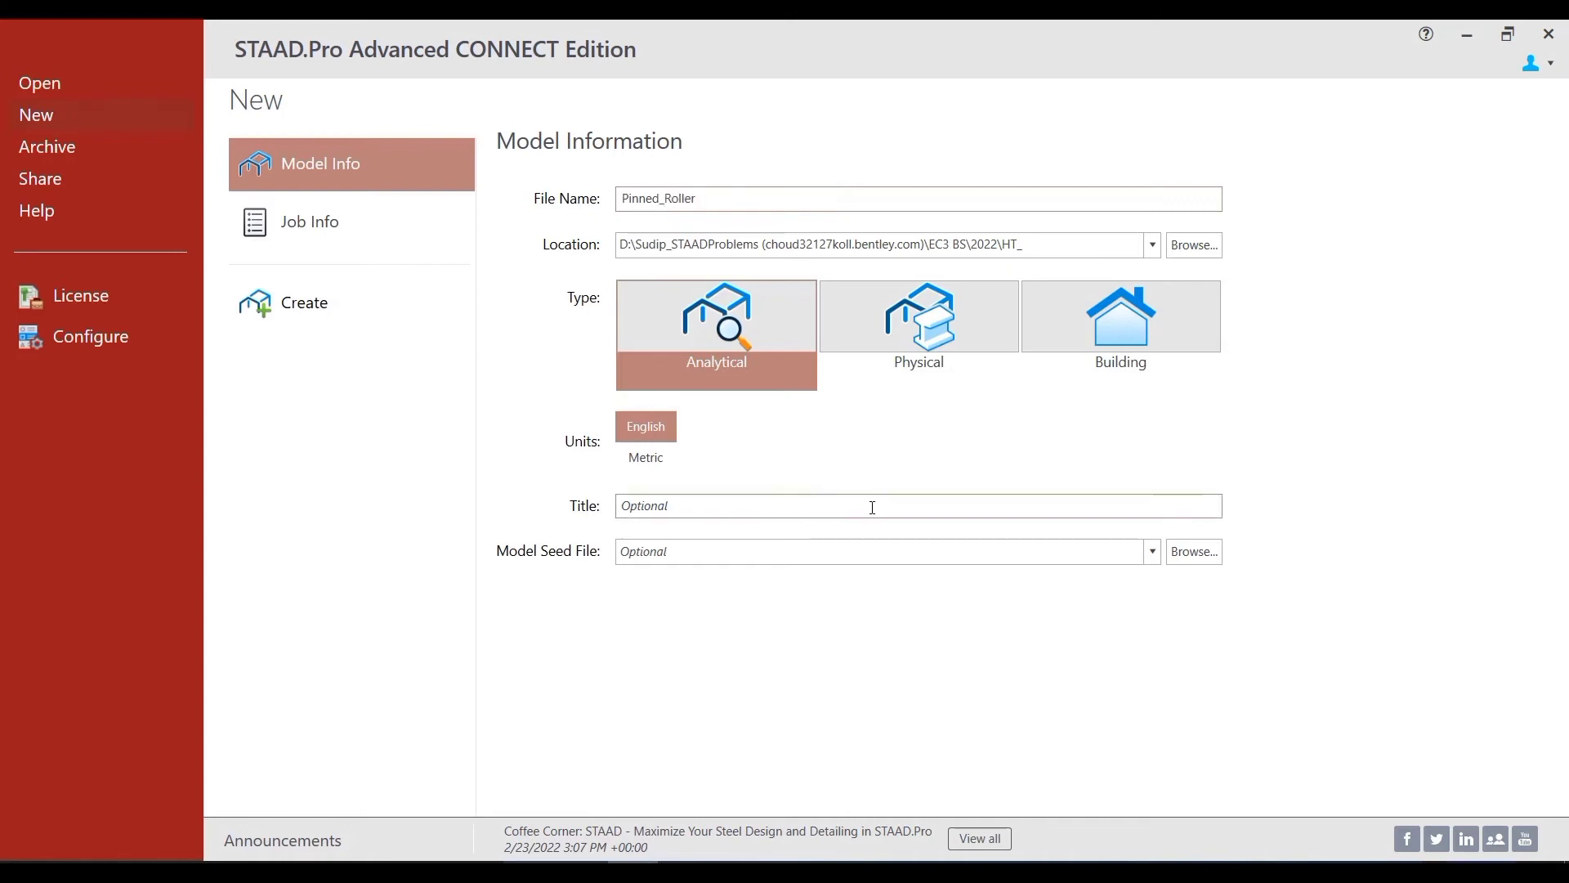
pyautogui.write('_Calculationg Reactions')
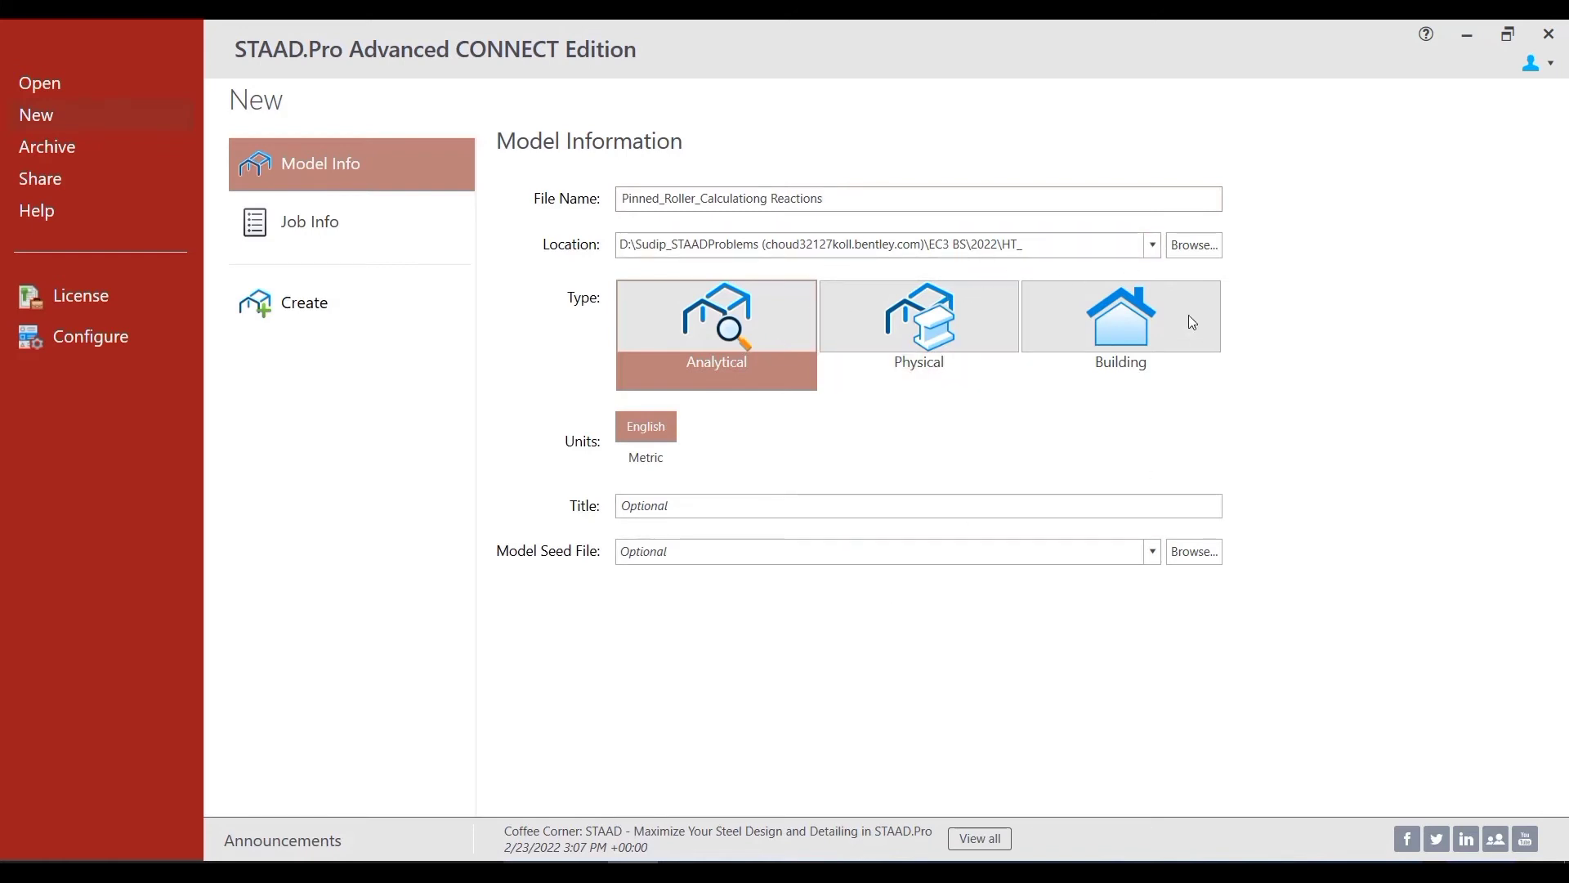
# Set the model's location to the D: drive and create the model with English units
pyautogui.click(1210, 250)
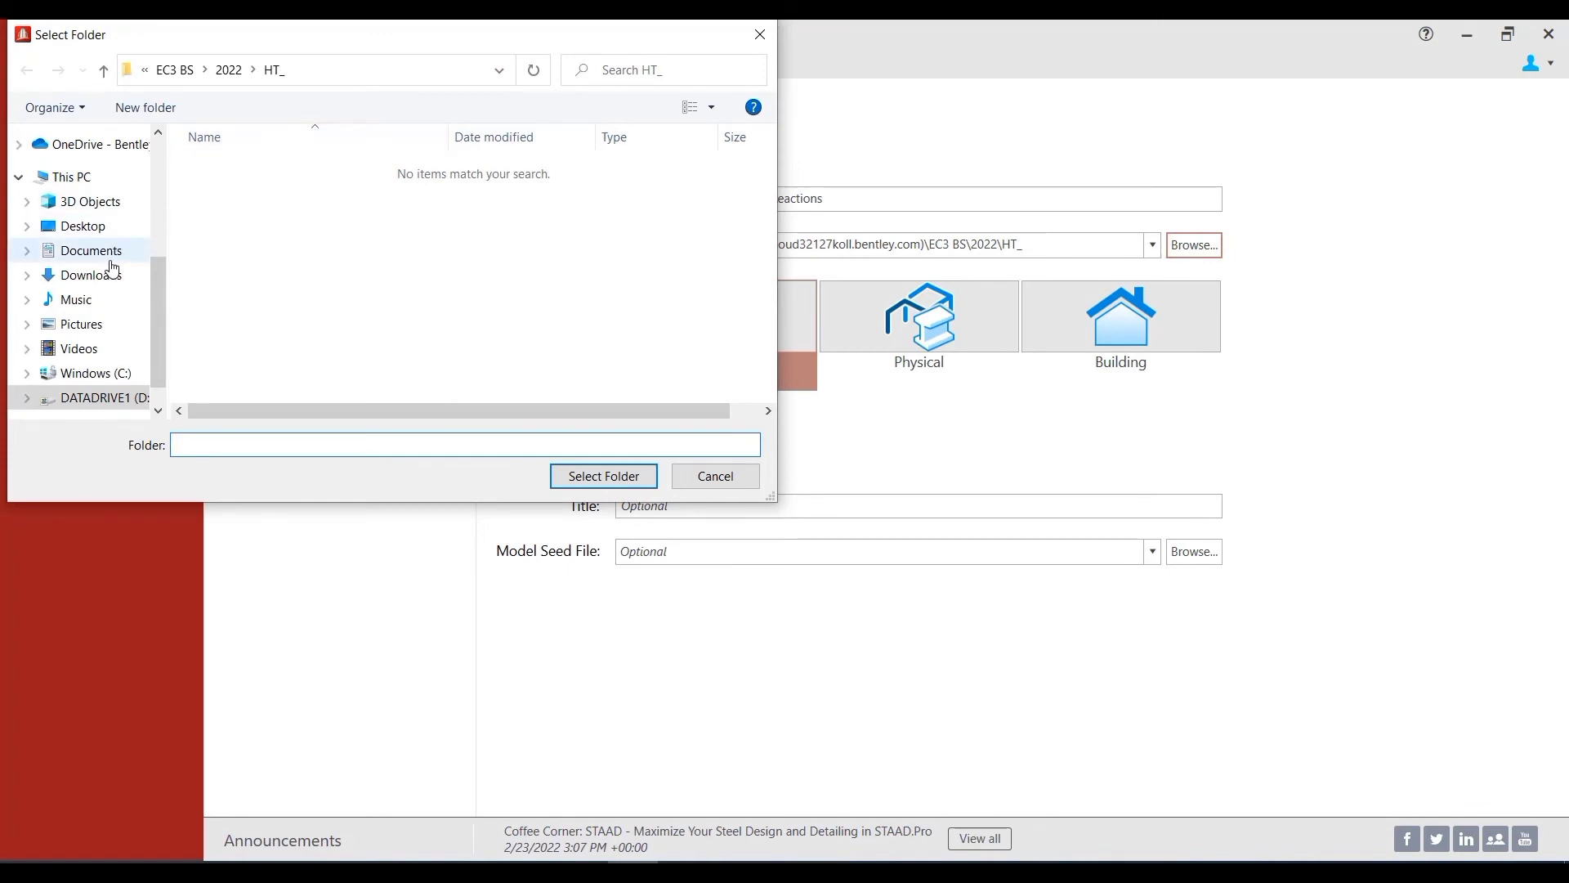
pyautogui.scroll(-1, 98, 354)
pyautogui.click(104, 368)
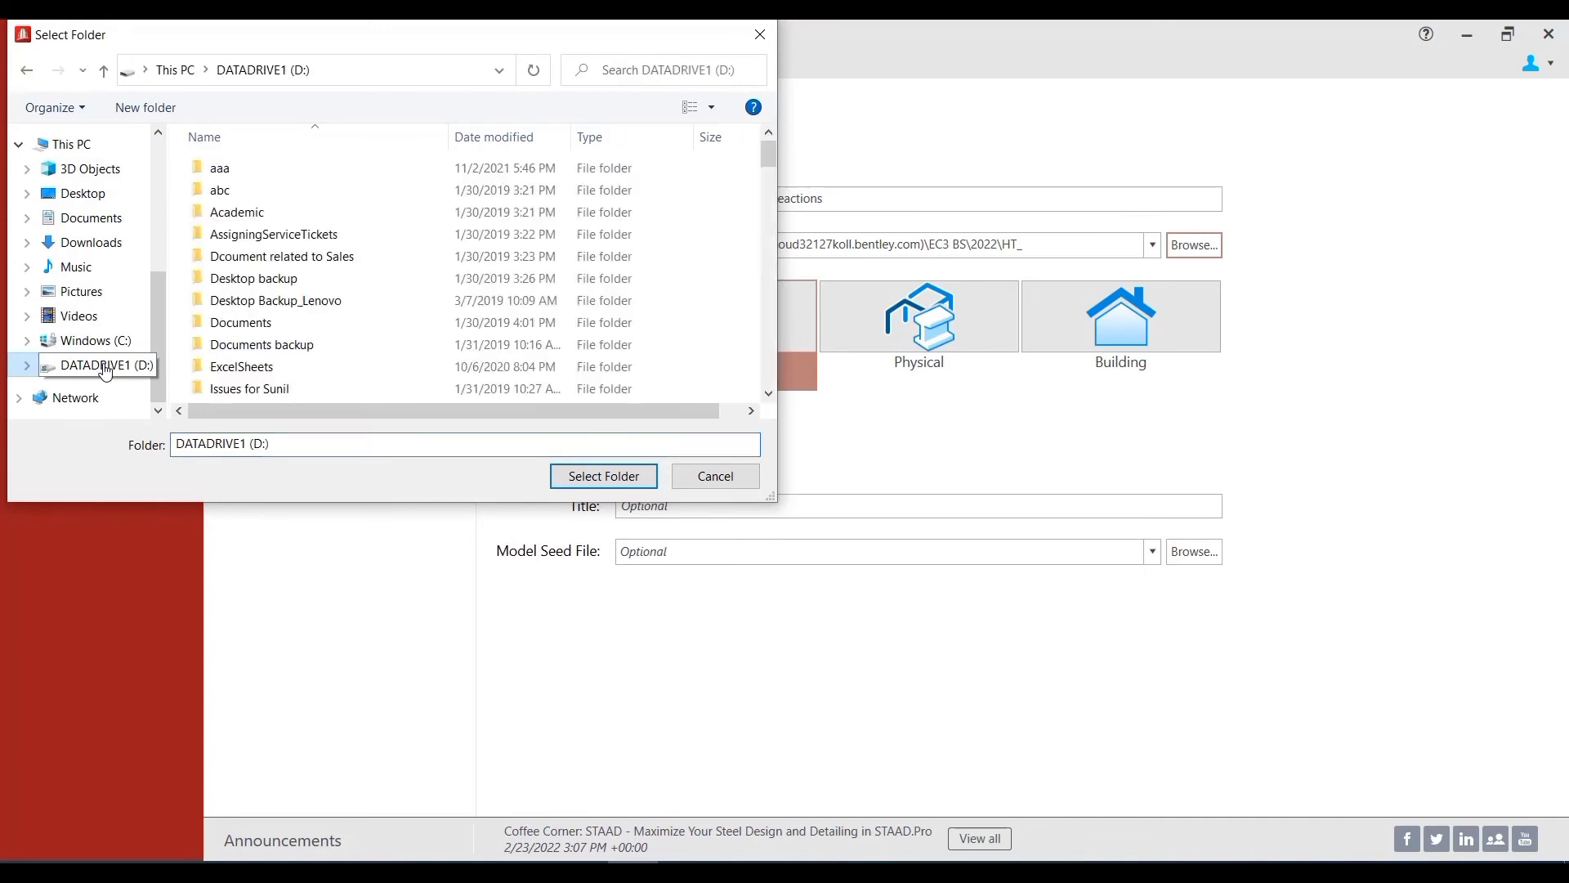
pyautogui.click(609, 478)
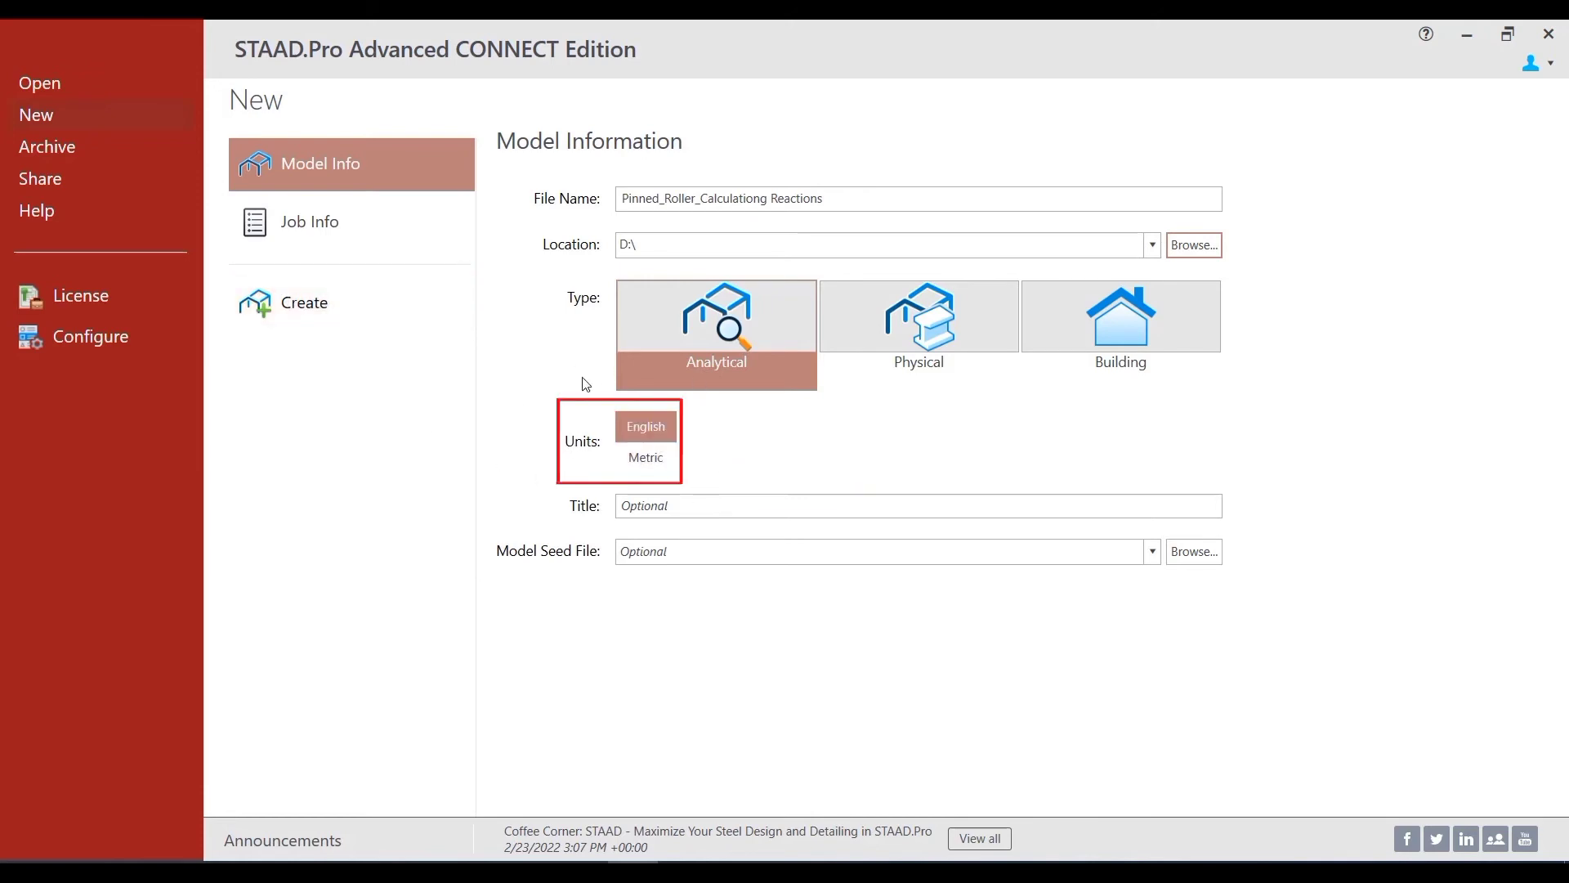
pyautogui.click(320, 313)
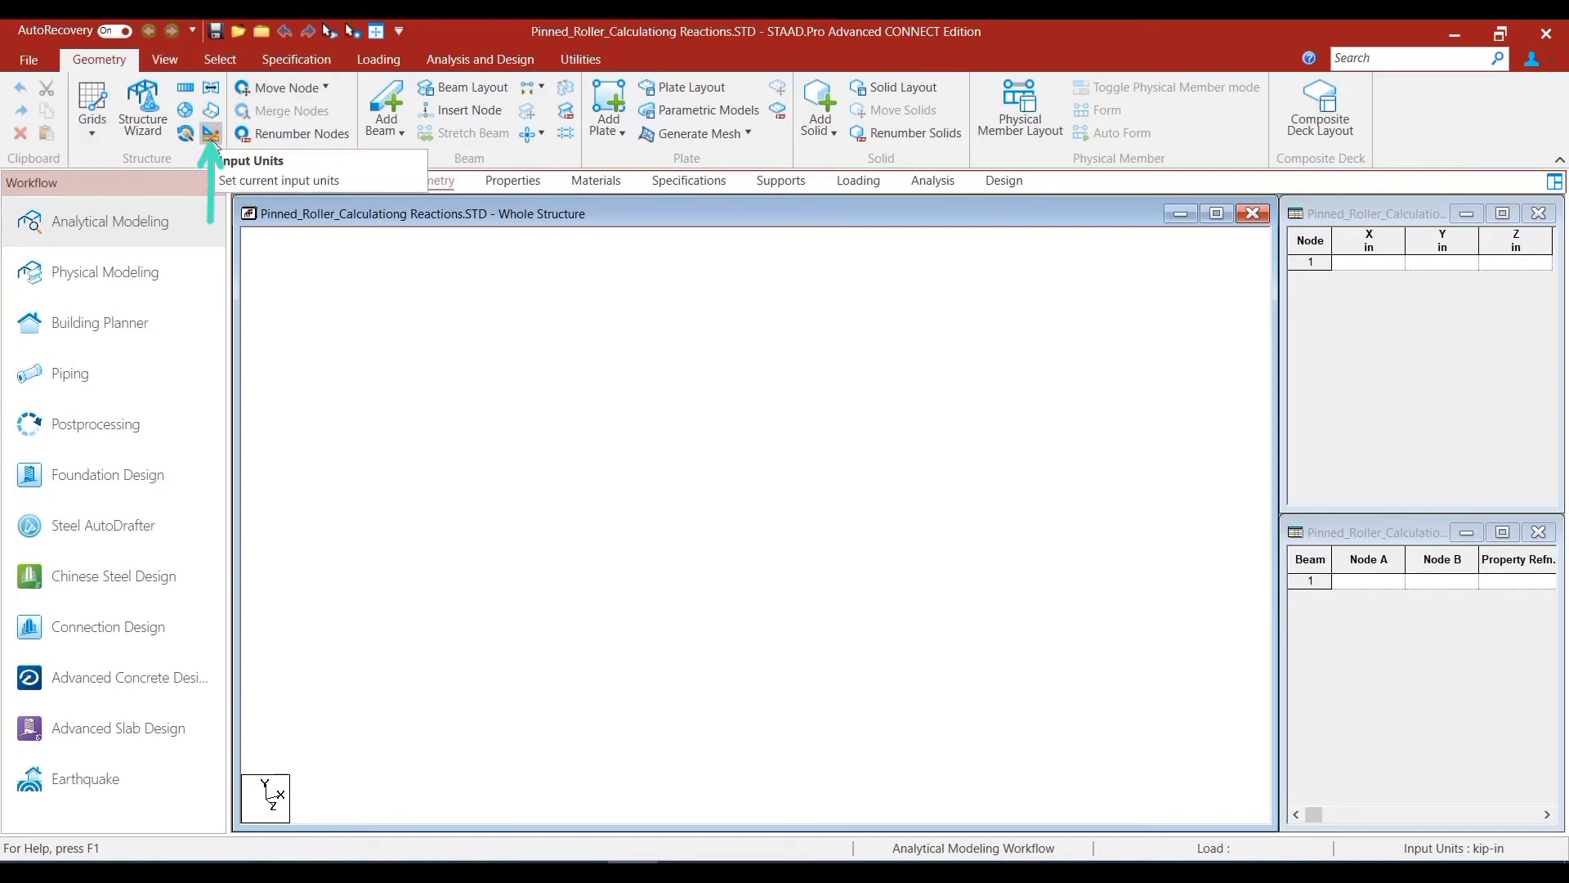
# Set the input length unit to foot and reload the geometry tables so they use it
pyautogui.click(211, 134)
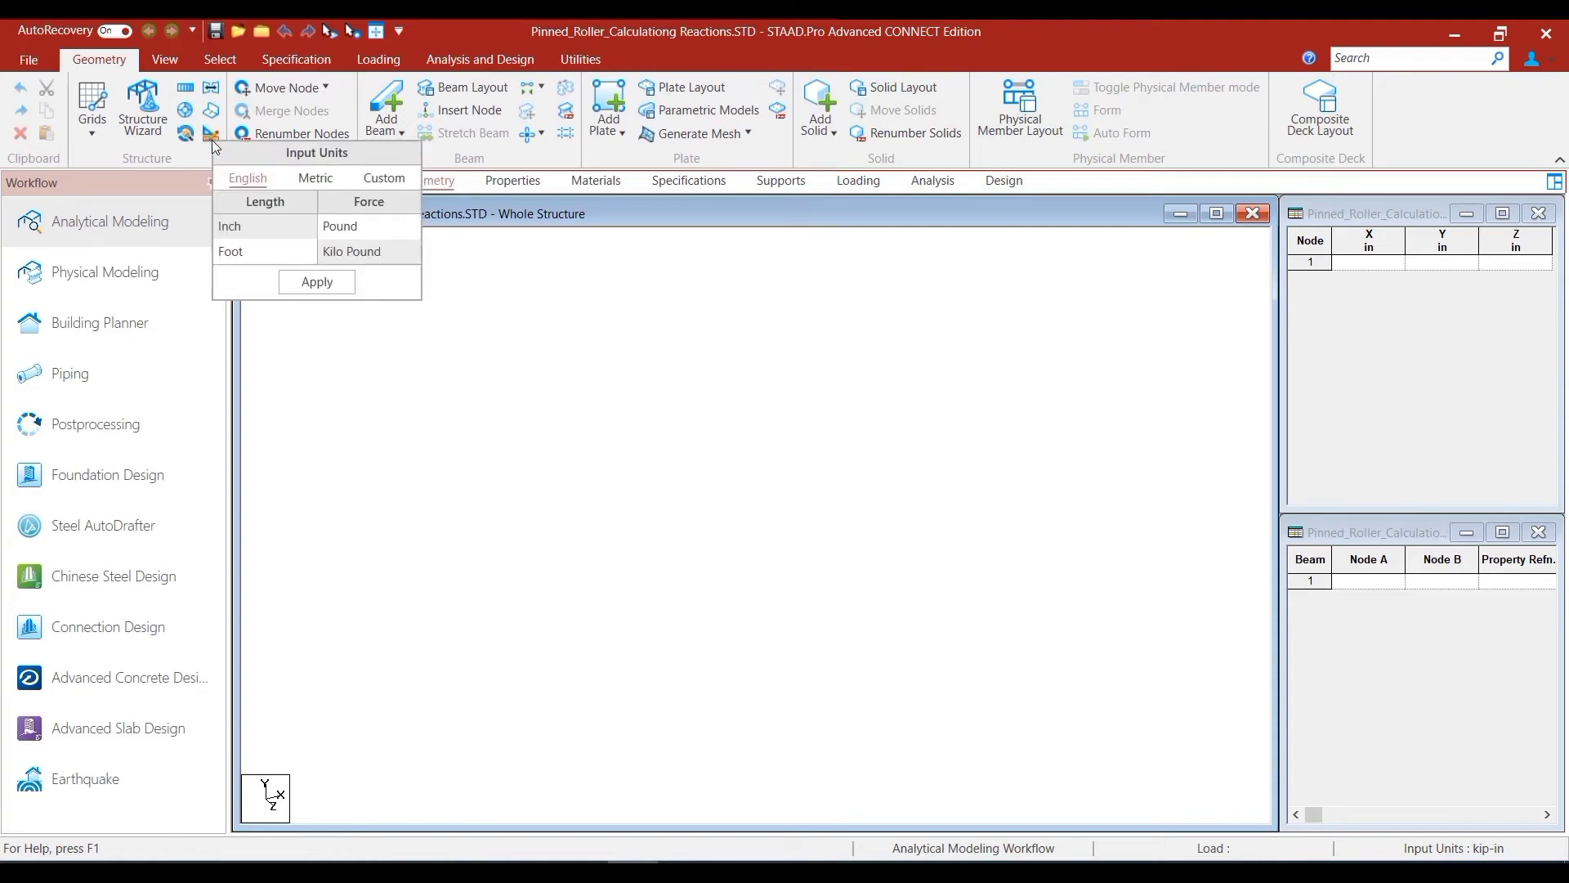
pyautogui.click(239, 257)
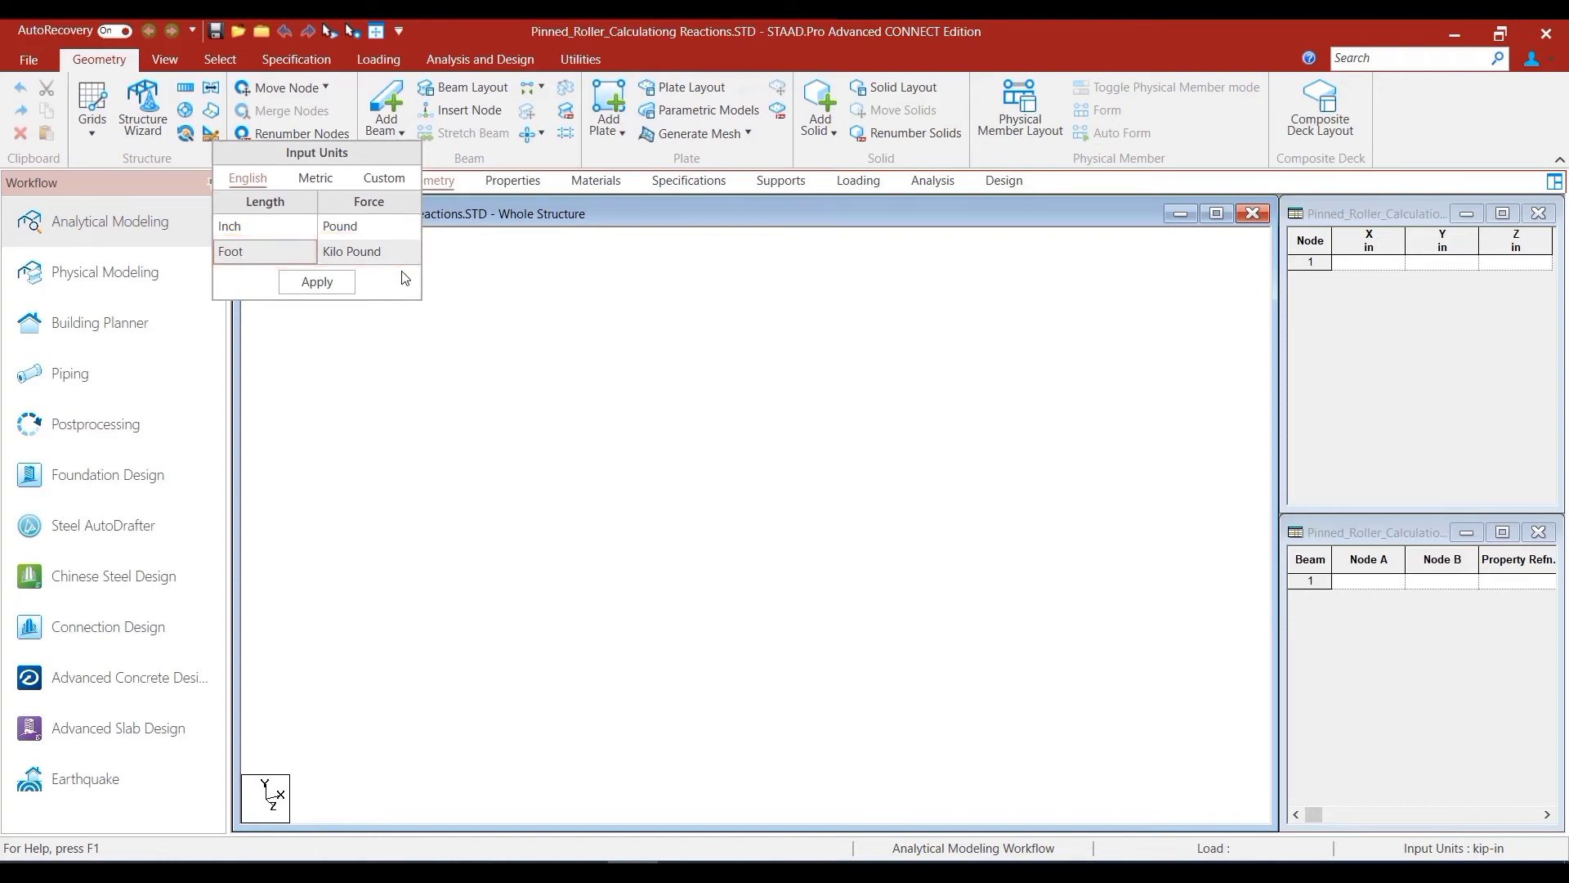
pyautogui.click(332, 291)
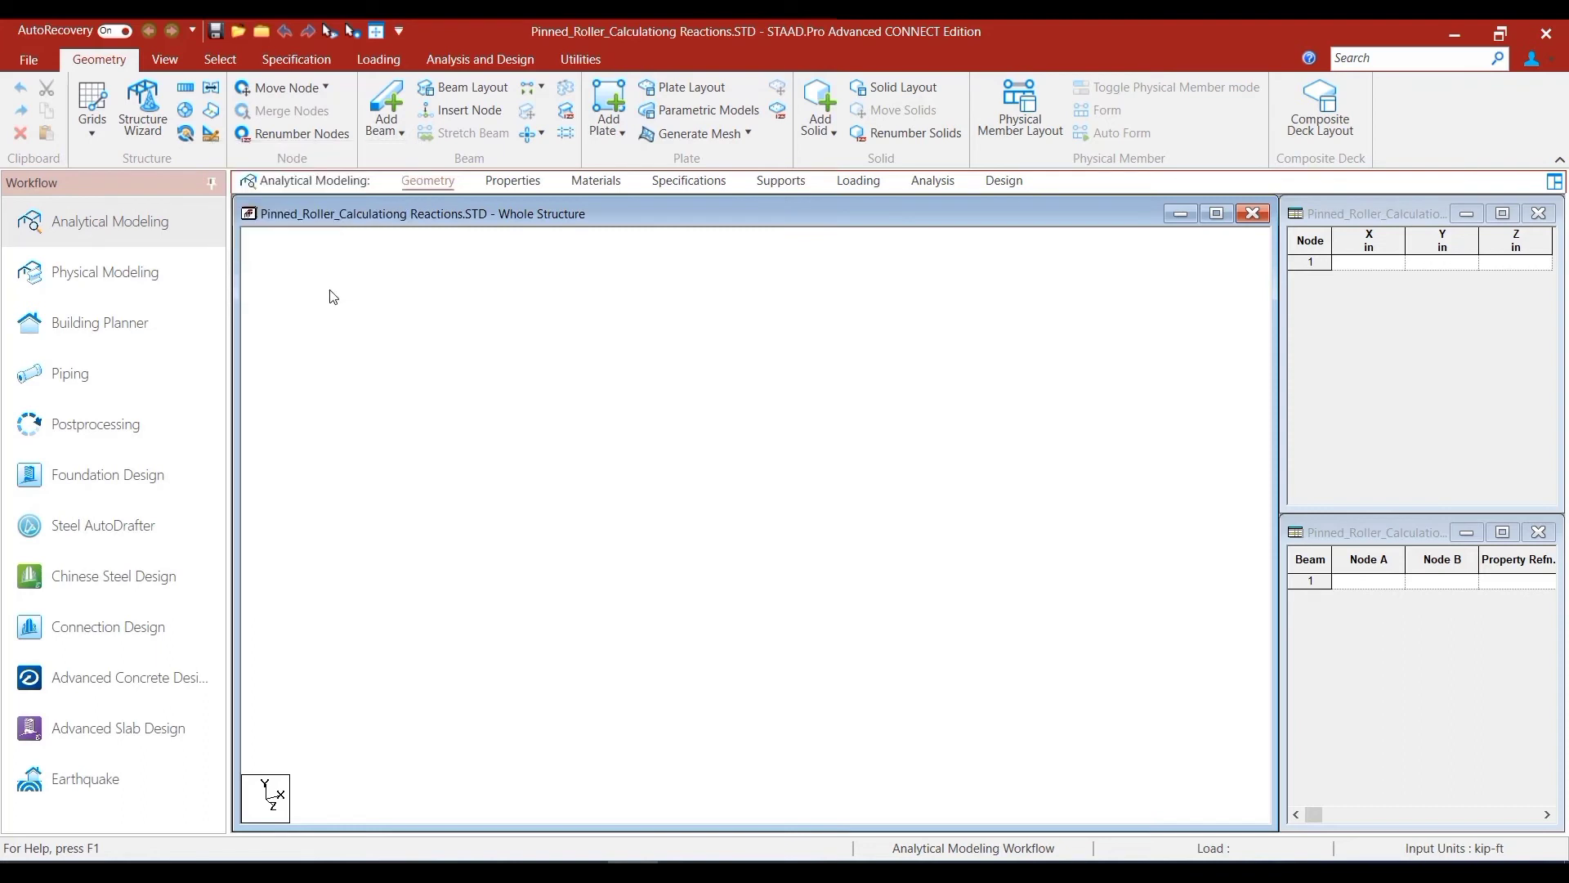
pyautogui.click(1357, 263)
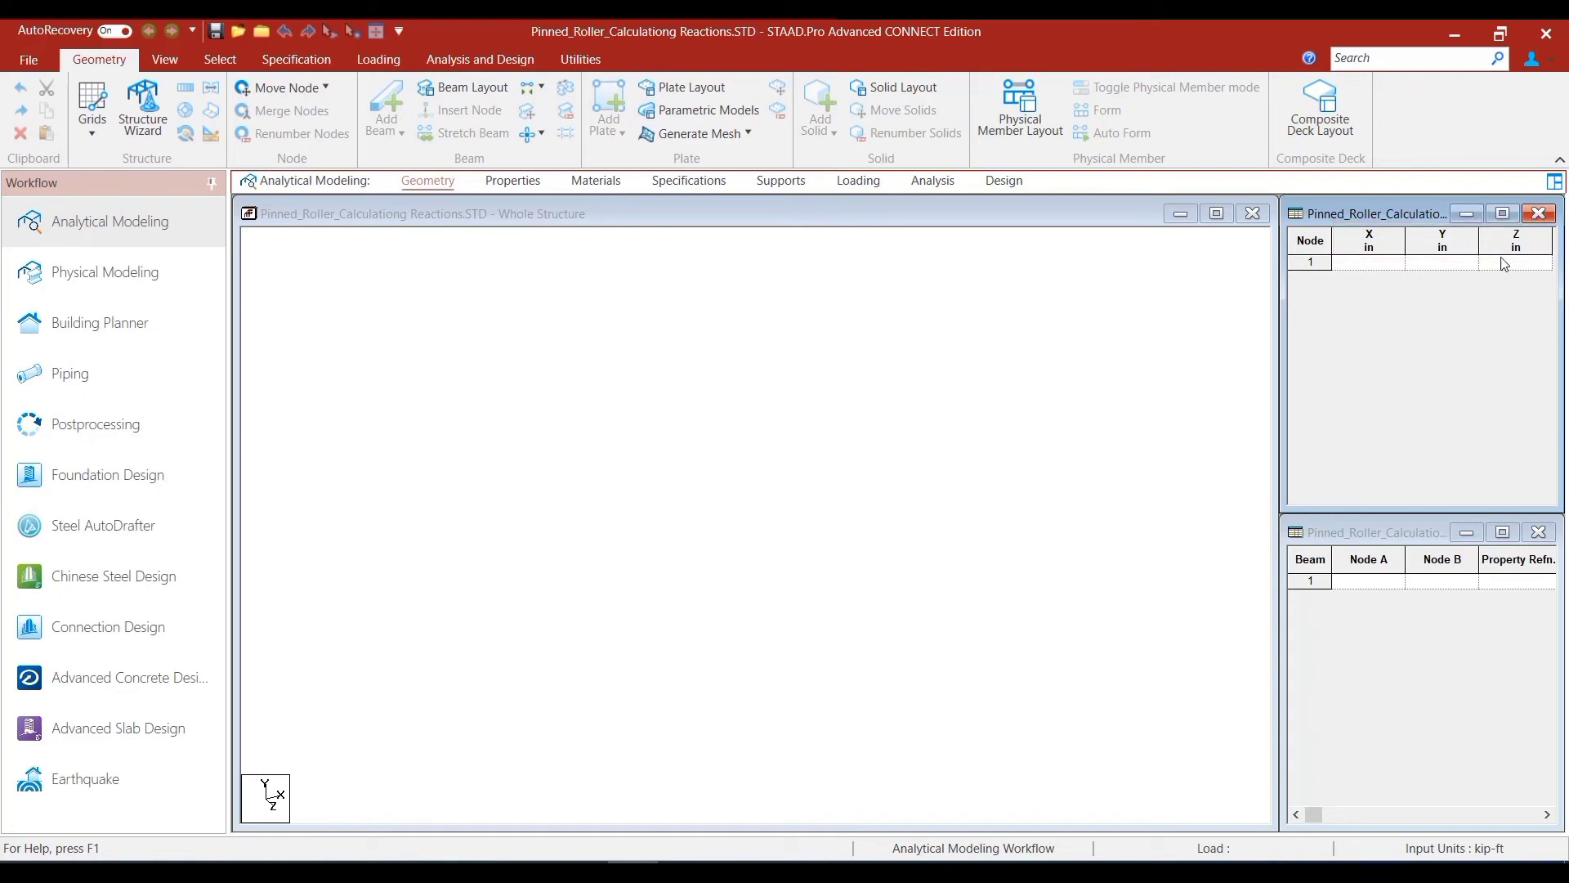
pyautogui.click(514, 184)
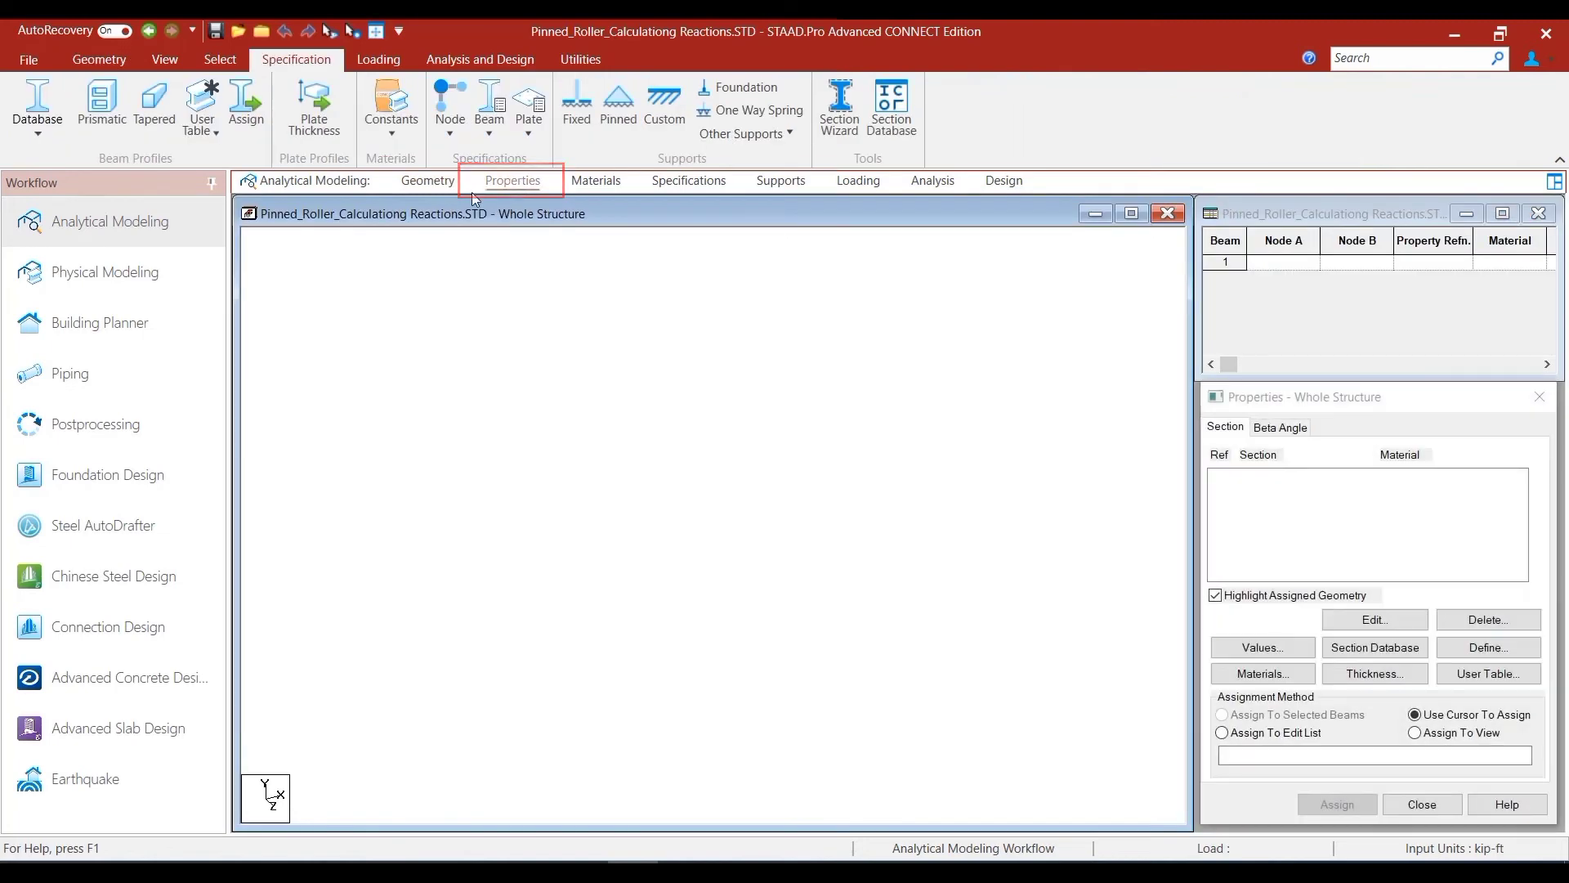
pyautogui.click(442, 191)
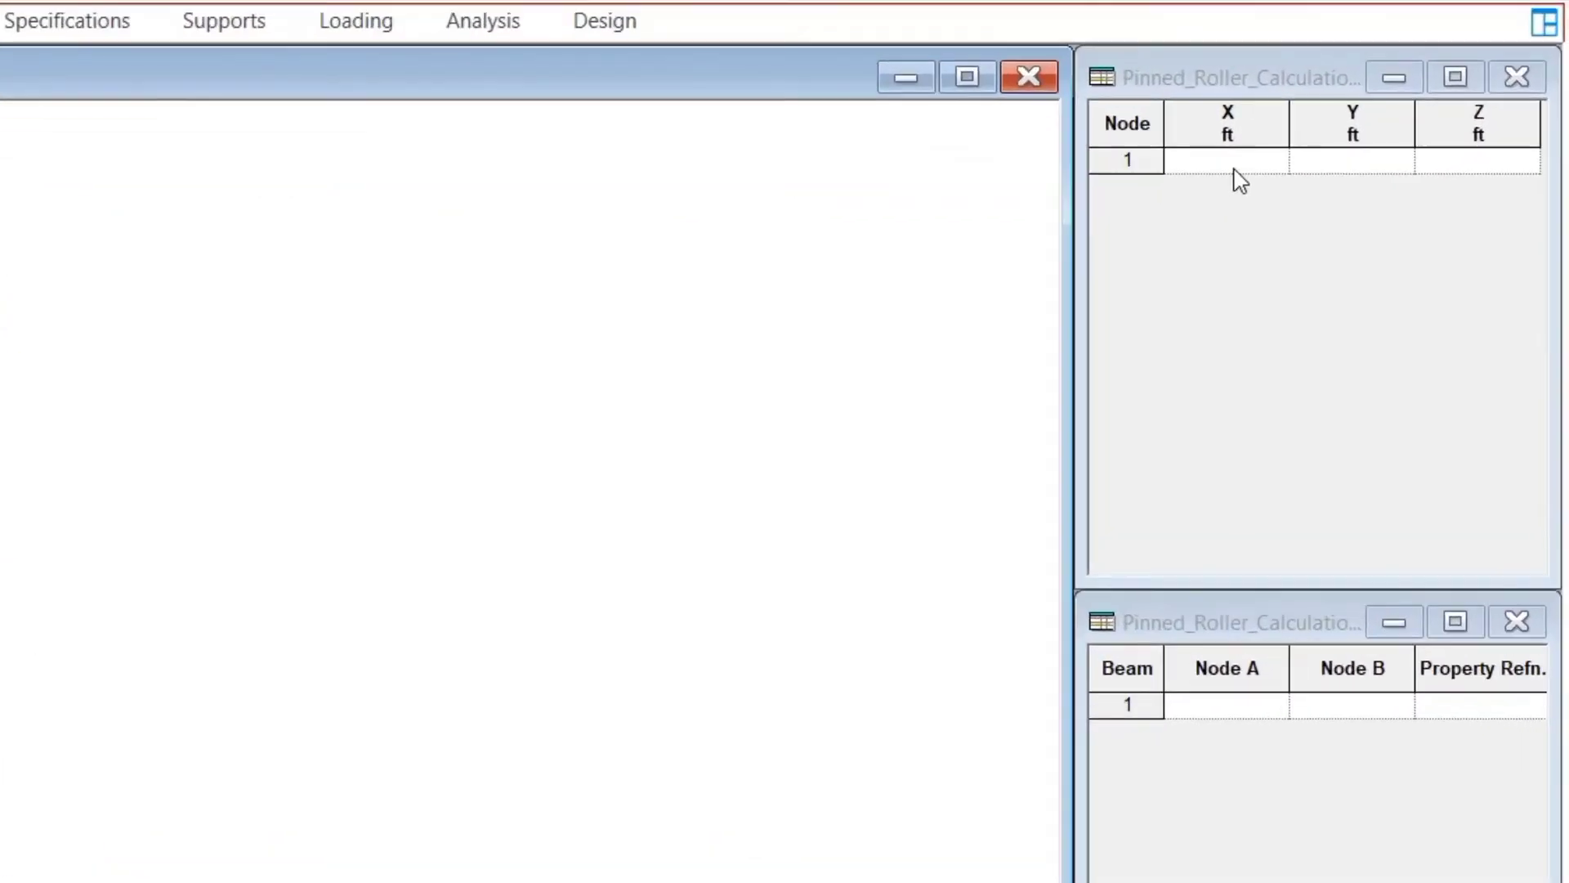
# Enter node 1 at X 0 ft and node 2 at X 18 ft in the node table, with Y and Z at 0
pyautogui.click(1370, 264)
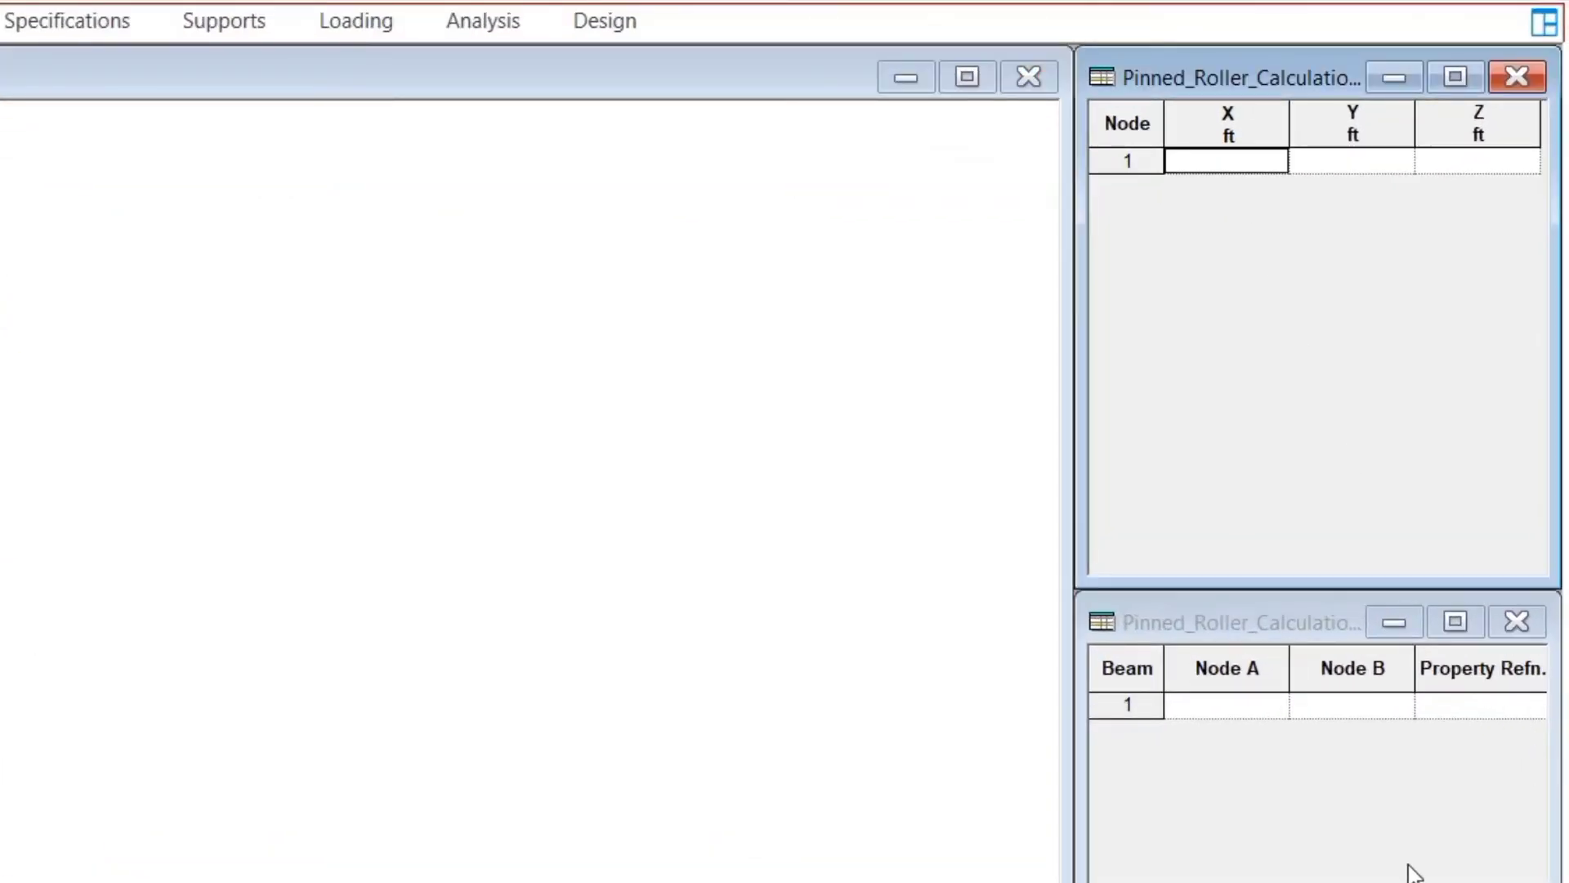
pyautogui.write('0')
pyautogui.press('Tab')
pyautogui.press('Tab')
pyautogui.press('Tab')
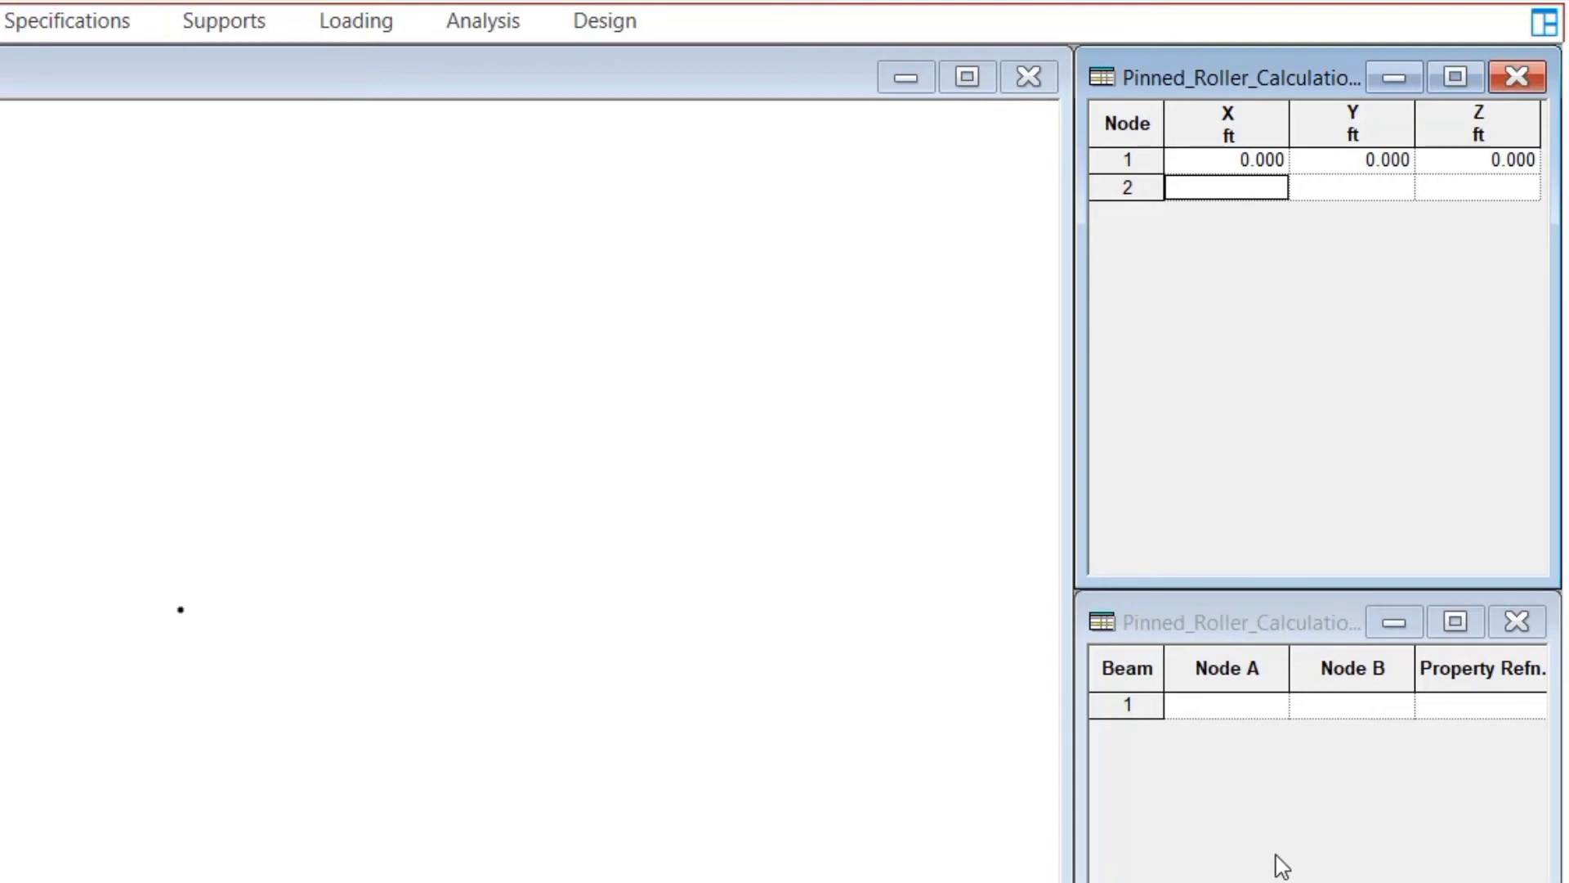
pyautogui.write('18')
pyautogui.press('Tab')
pyautogui.press('Tab')
pyautogui.press('Tab')
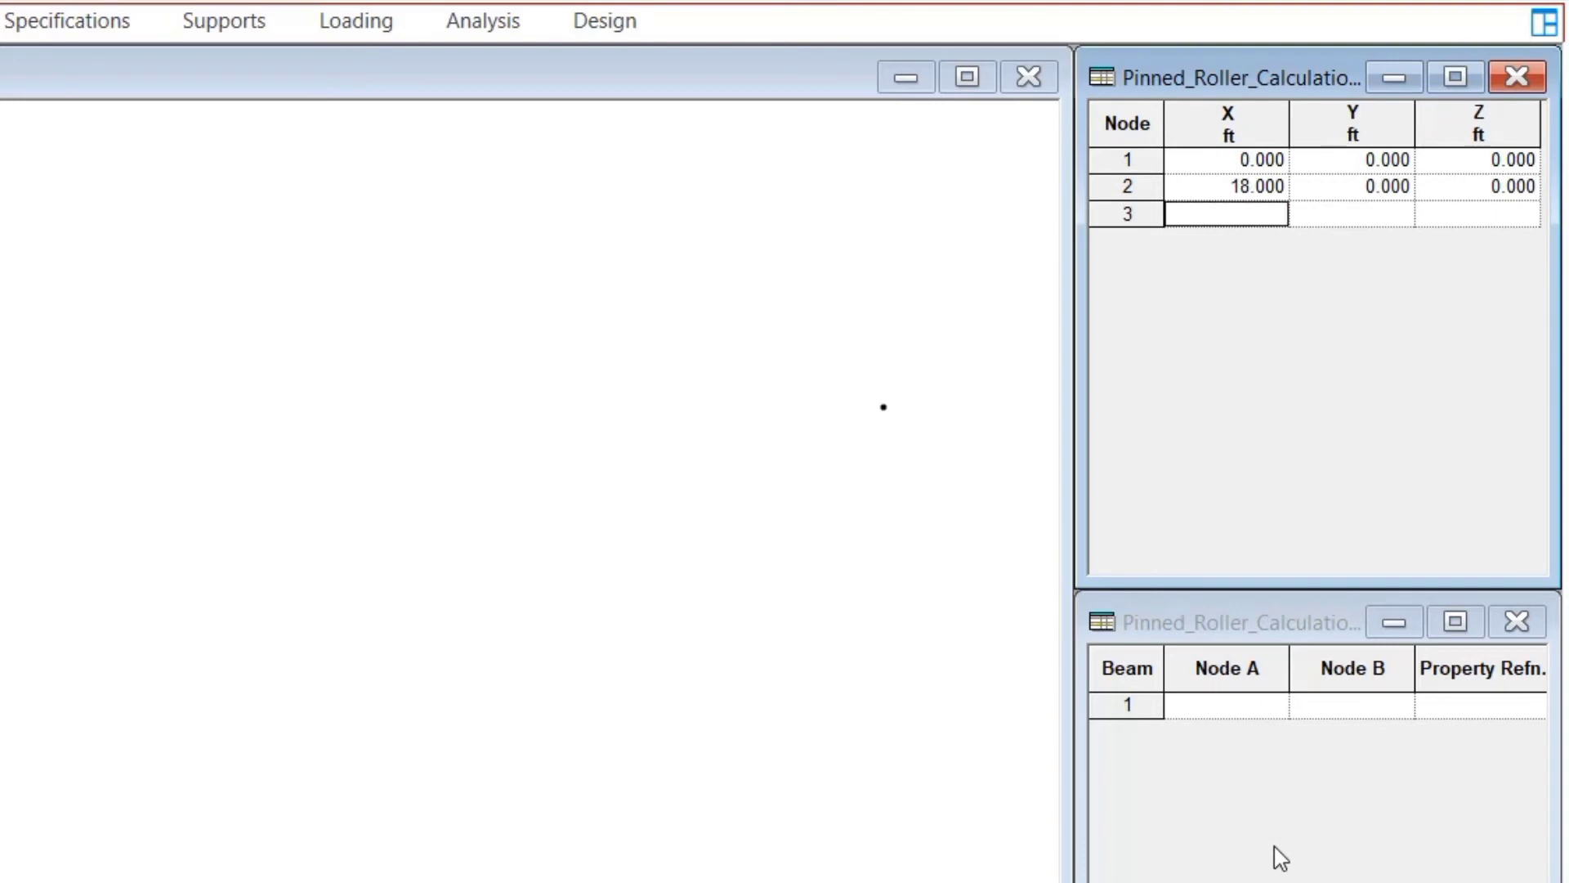
# Define beam 1 in the beam table with Node A as 1 and Node B as 2
pyautogui.click(1221, 708)
pyautogui.write('1')
pyautogui.click(1341, 715)
pyautogui.write('0')
pyautogui.press('BackSpace')
pyautogui.write('2')
pyautogui.press('Tab')
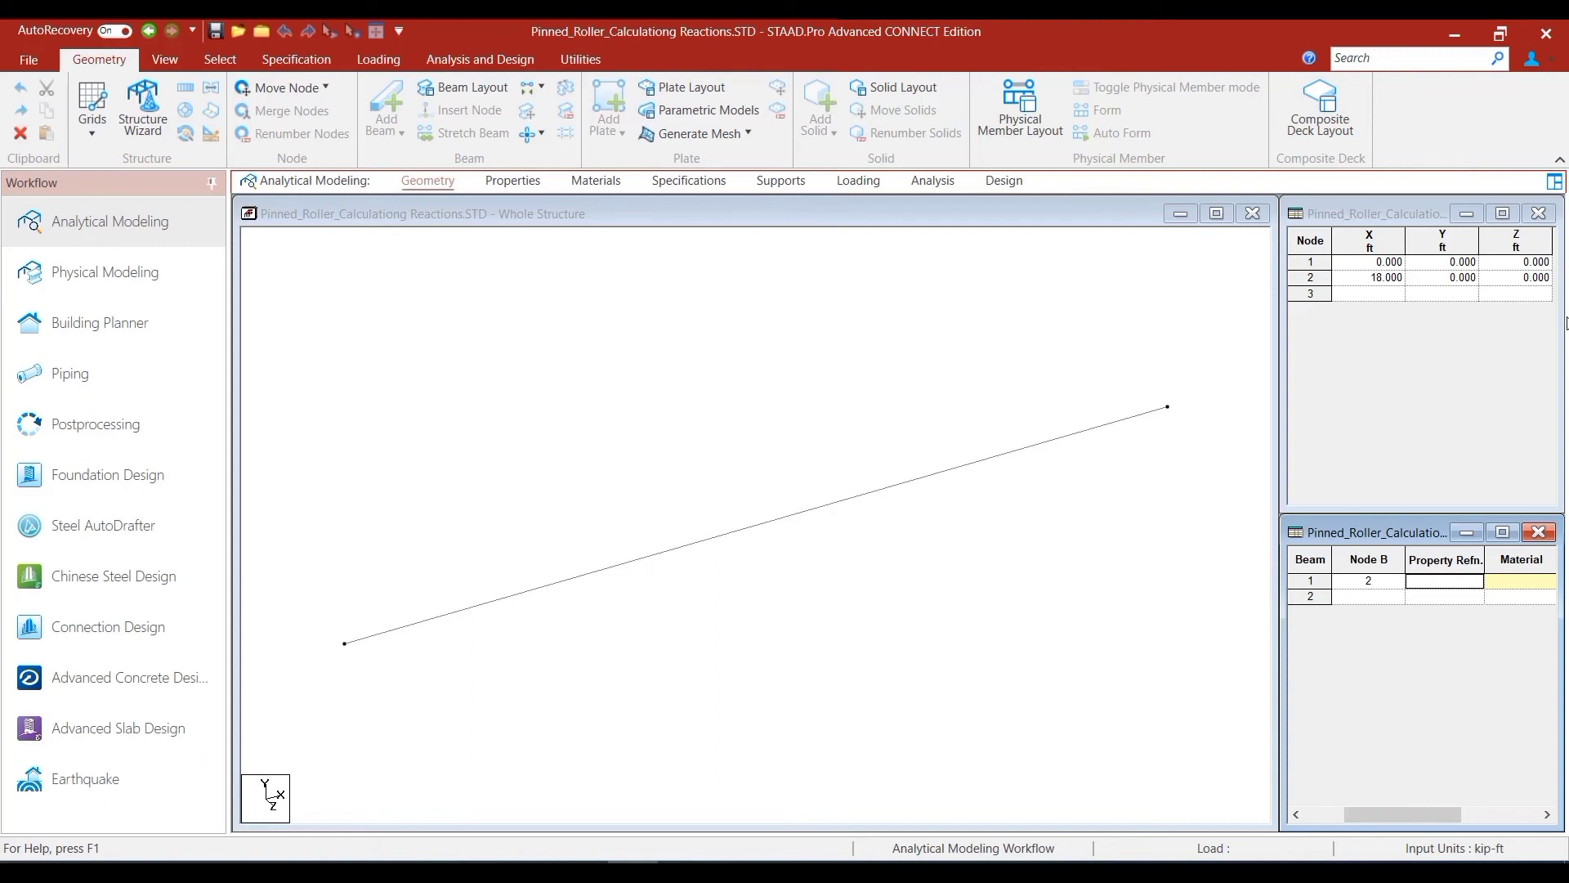
# Insert two equally spaced nodes into beam 1, at 6 ft and 12 ft, dividing it into three segments
pyautogui.click(850, 500)
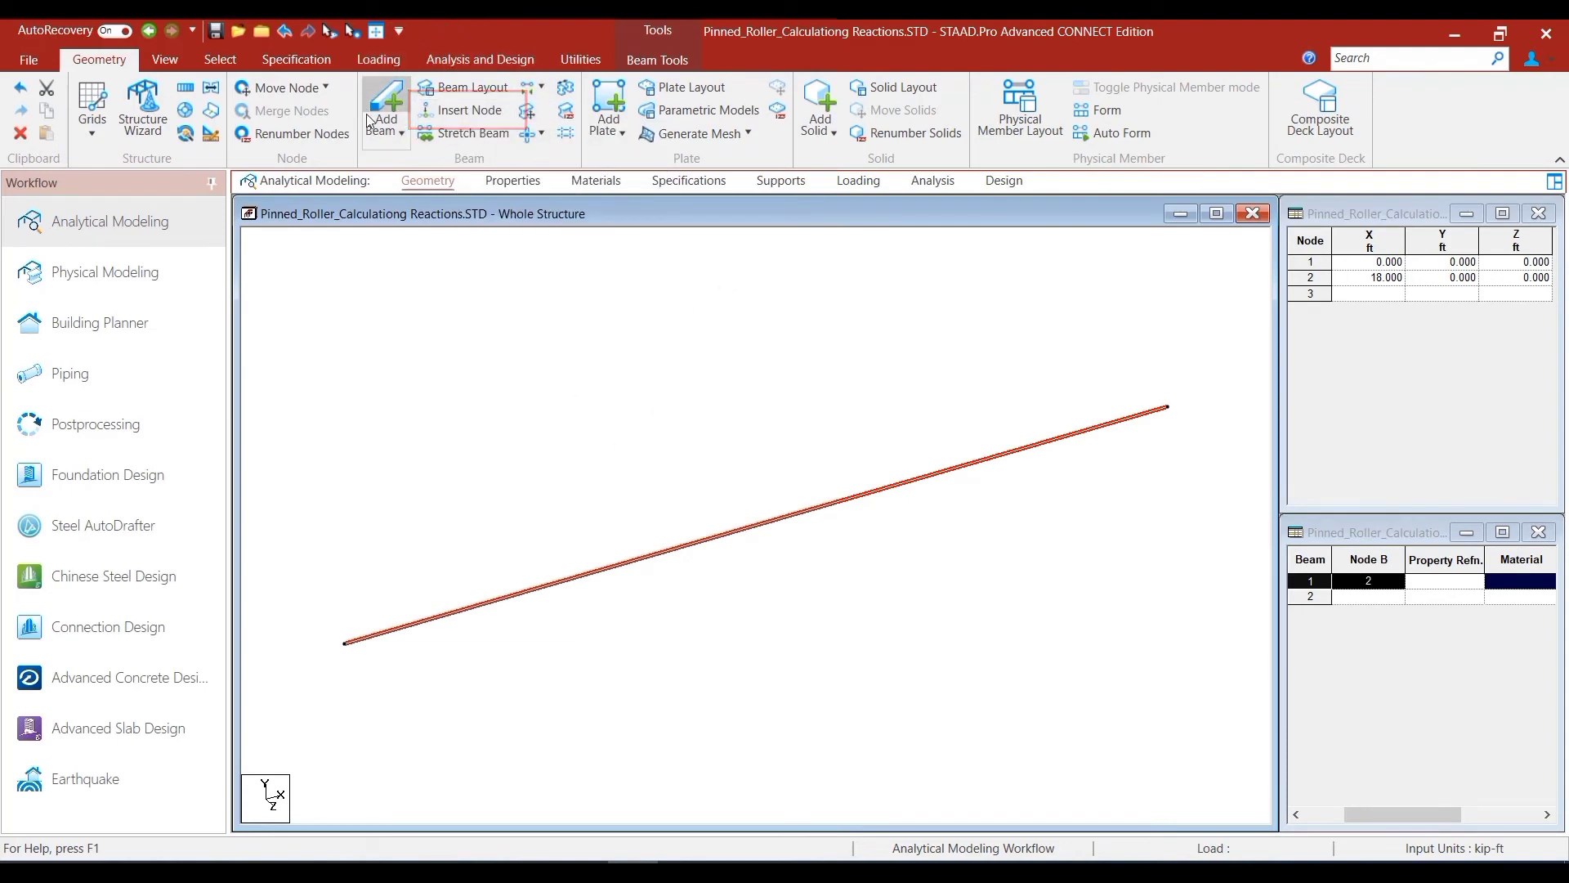
pyautogui.click(469, 119)
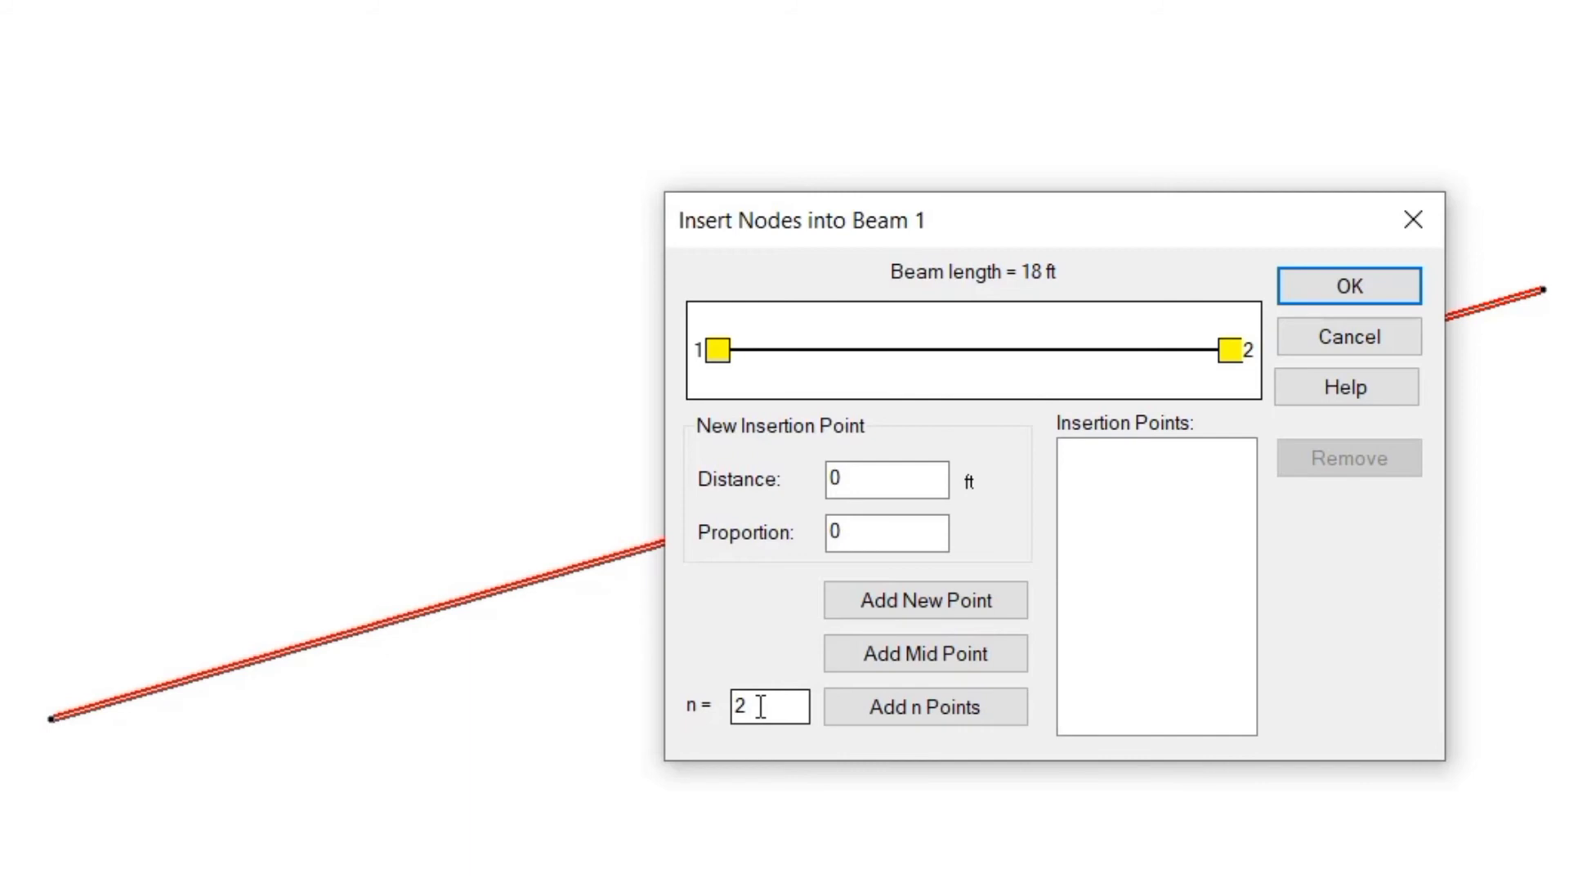
pyautogui.click(911, 715)
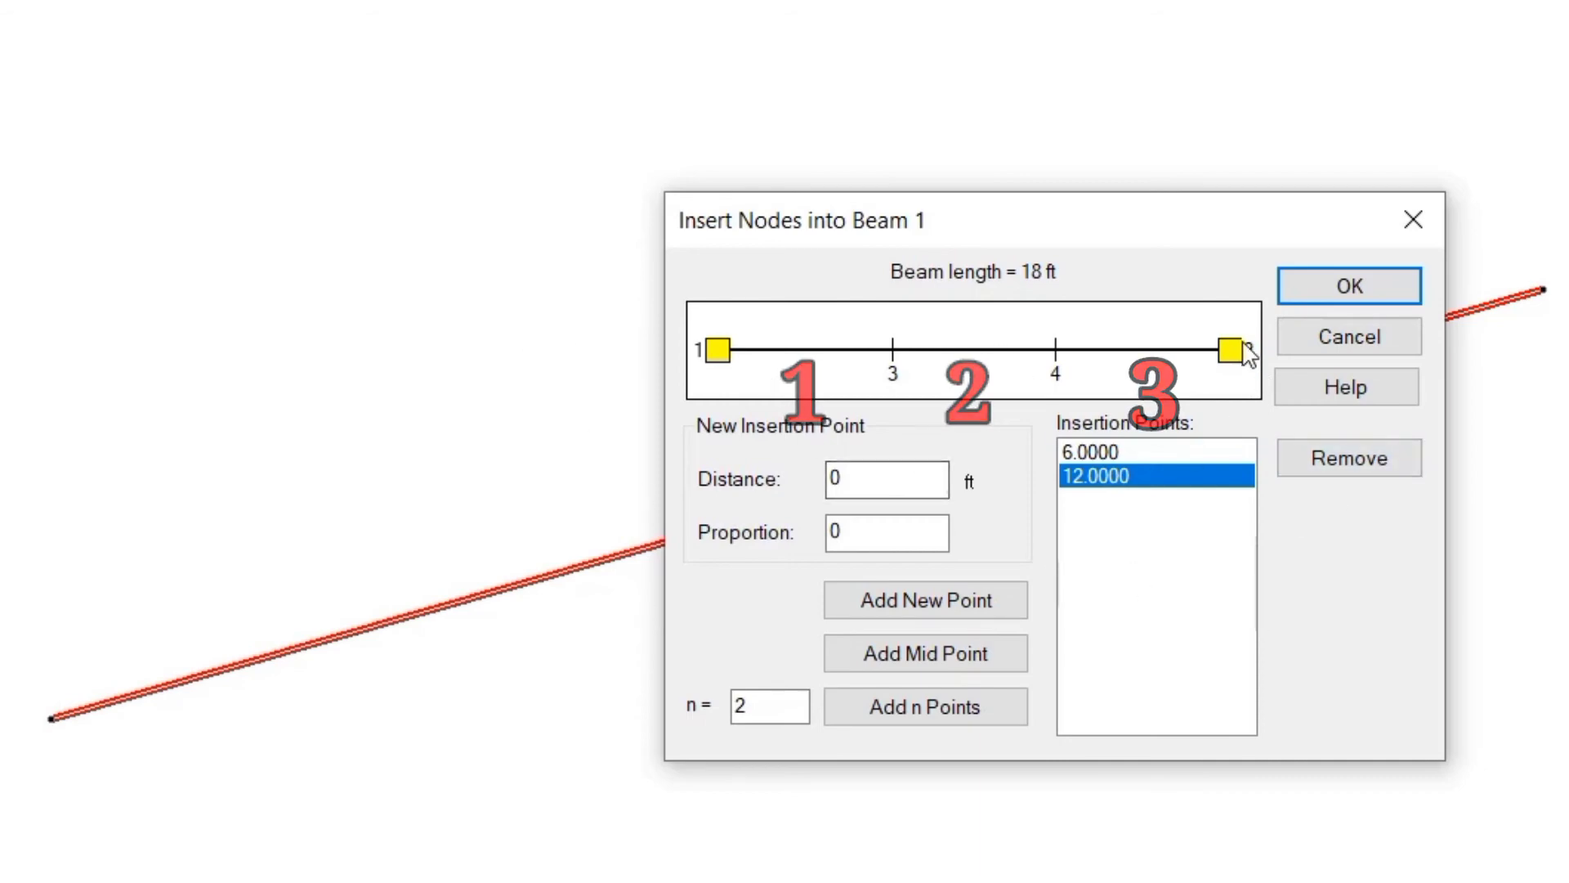
pyautogui.click(1348, 287)
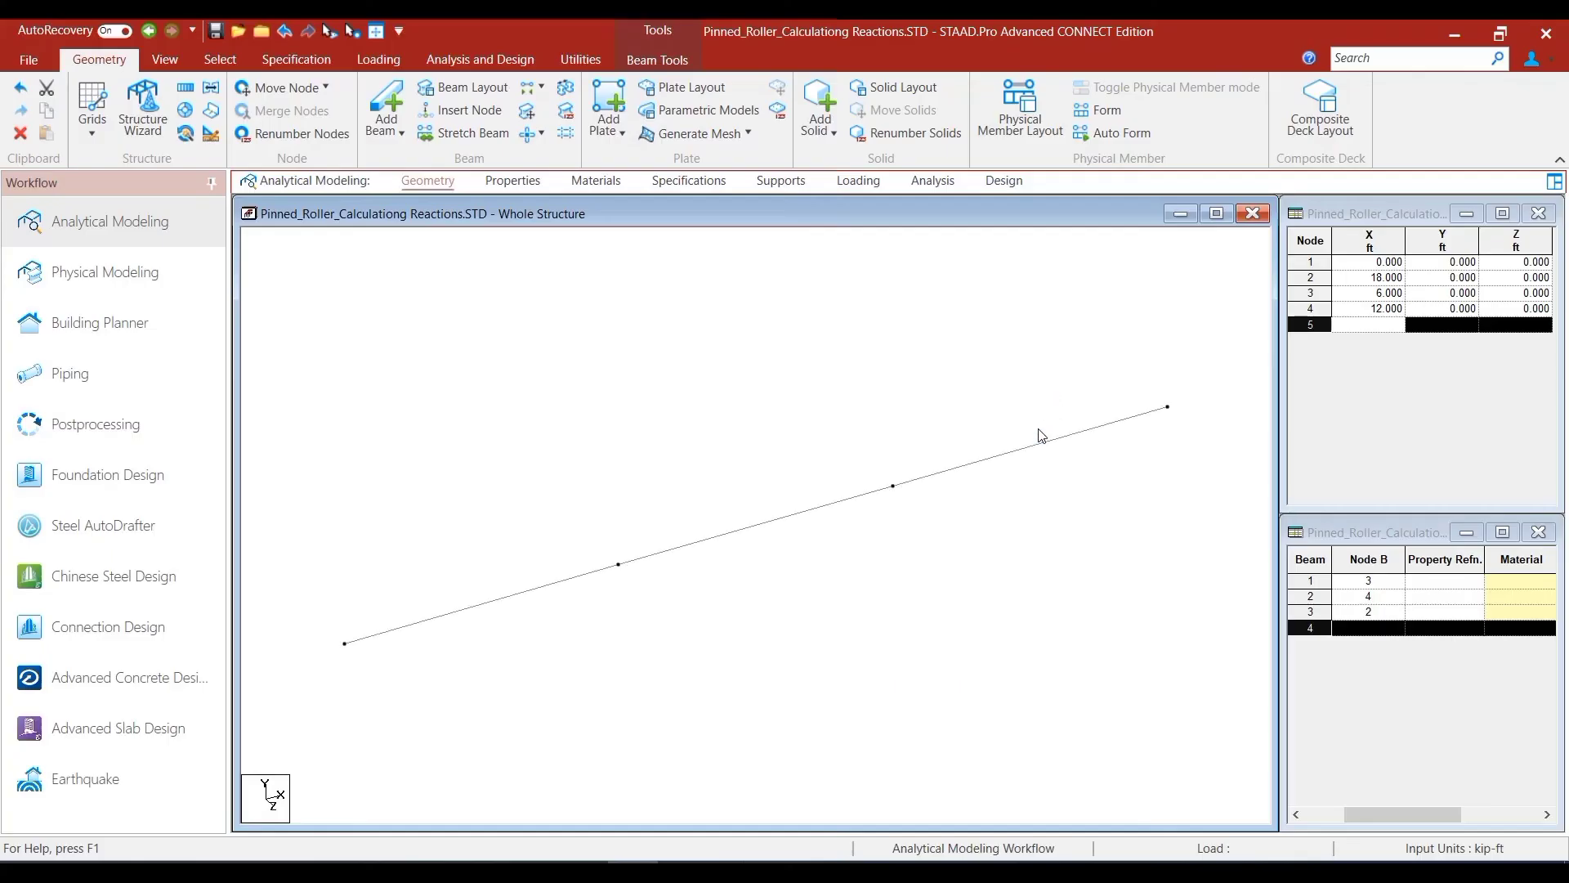
pyautogui.click(1018, 588)
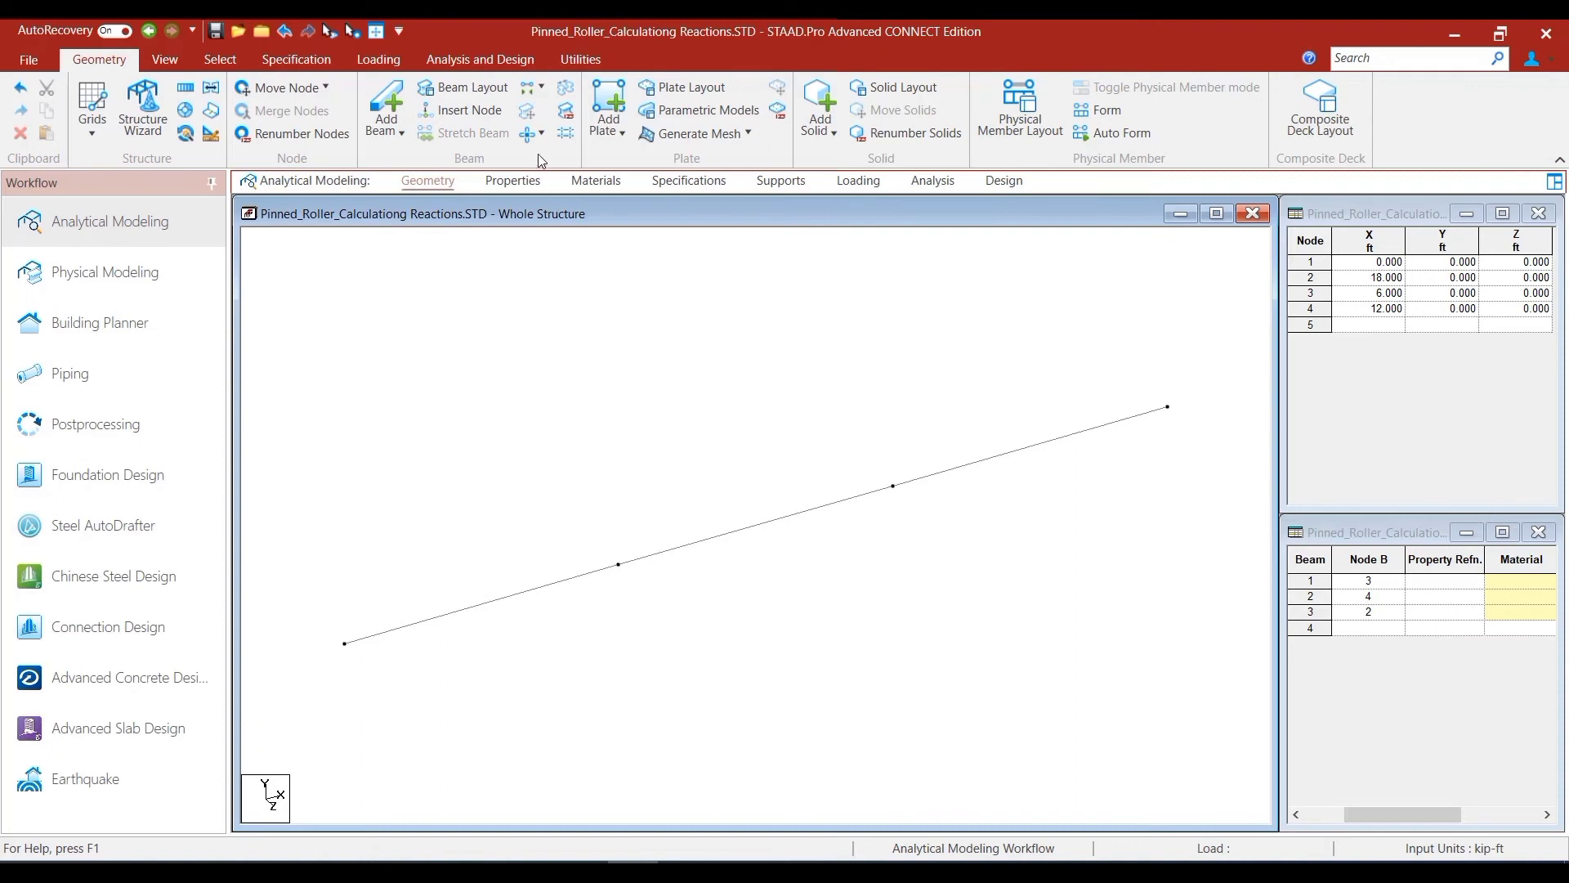
# Measure the node-to-node distances from the beam's start node to both inserted nodes, and remove the distance labels
pyautogui.click(578, 61)
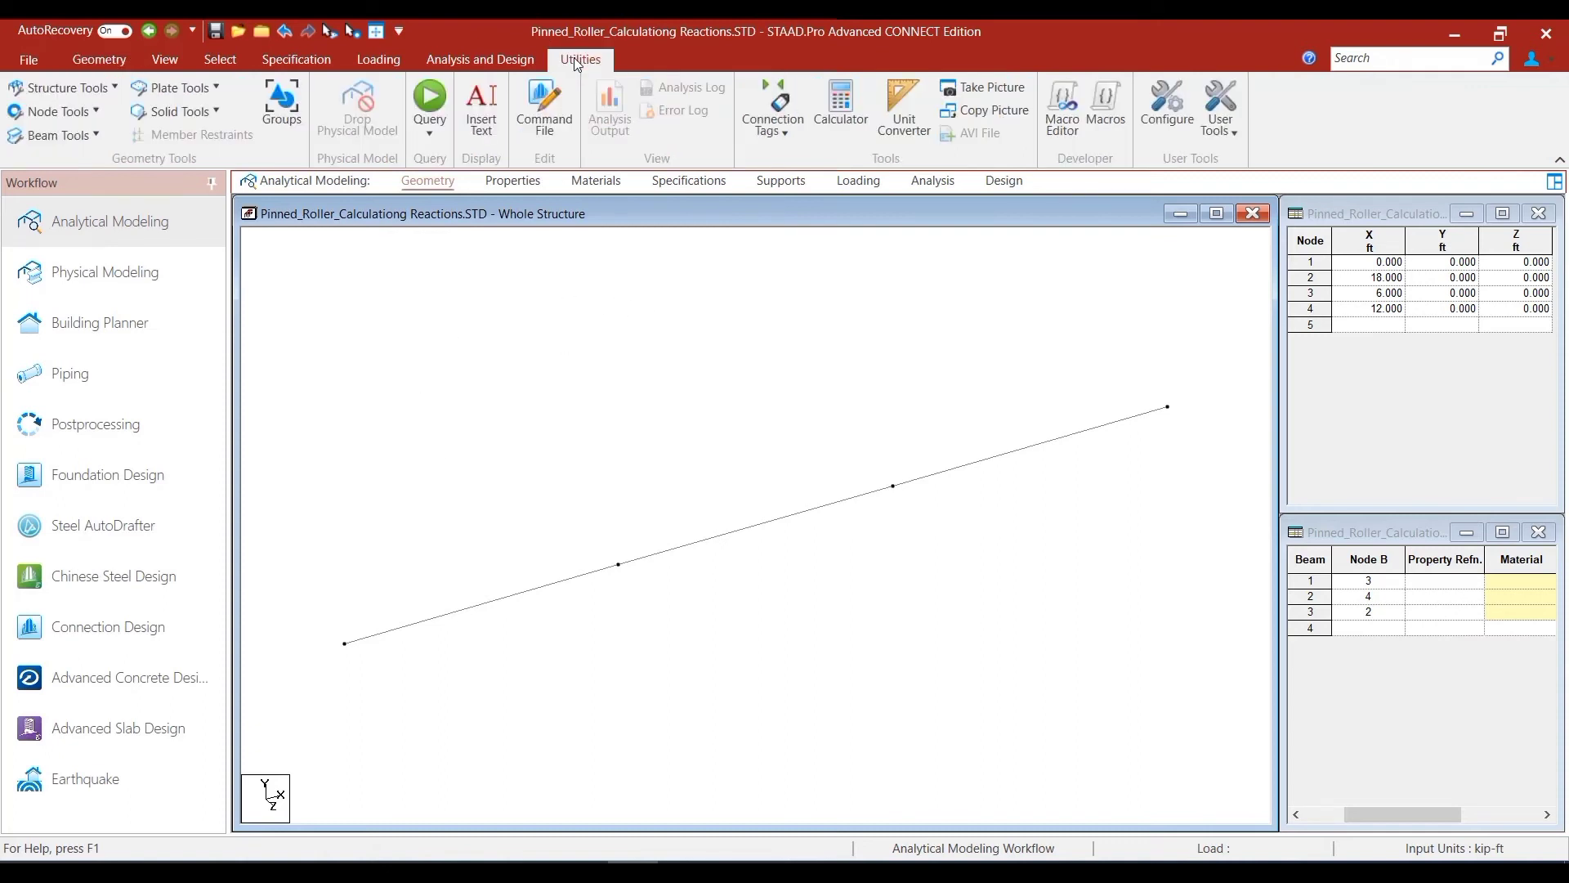
pyautogui.click(95, 120)
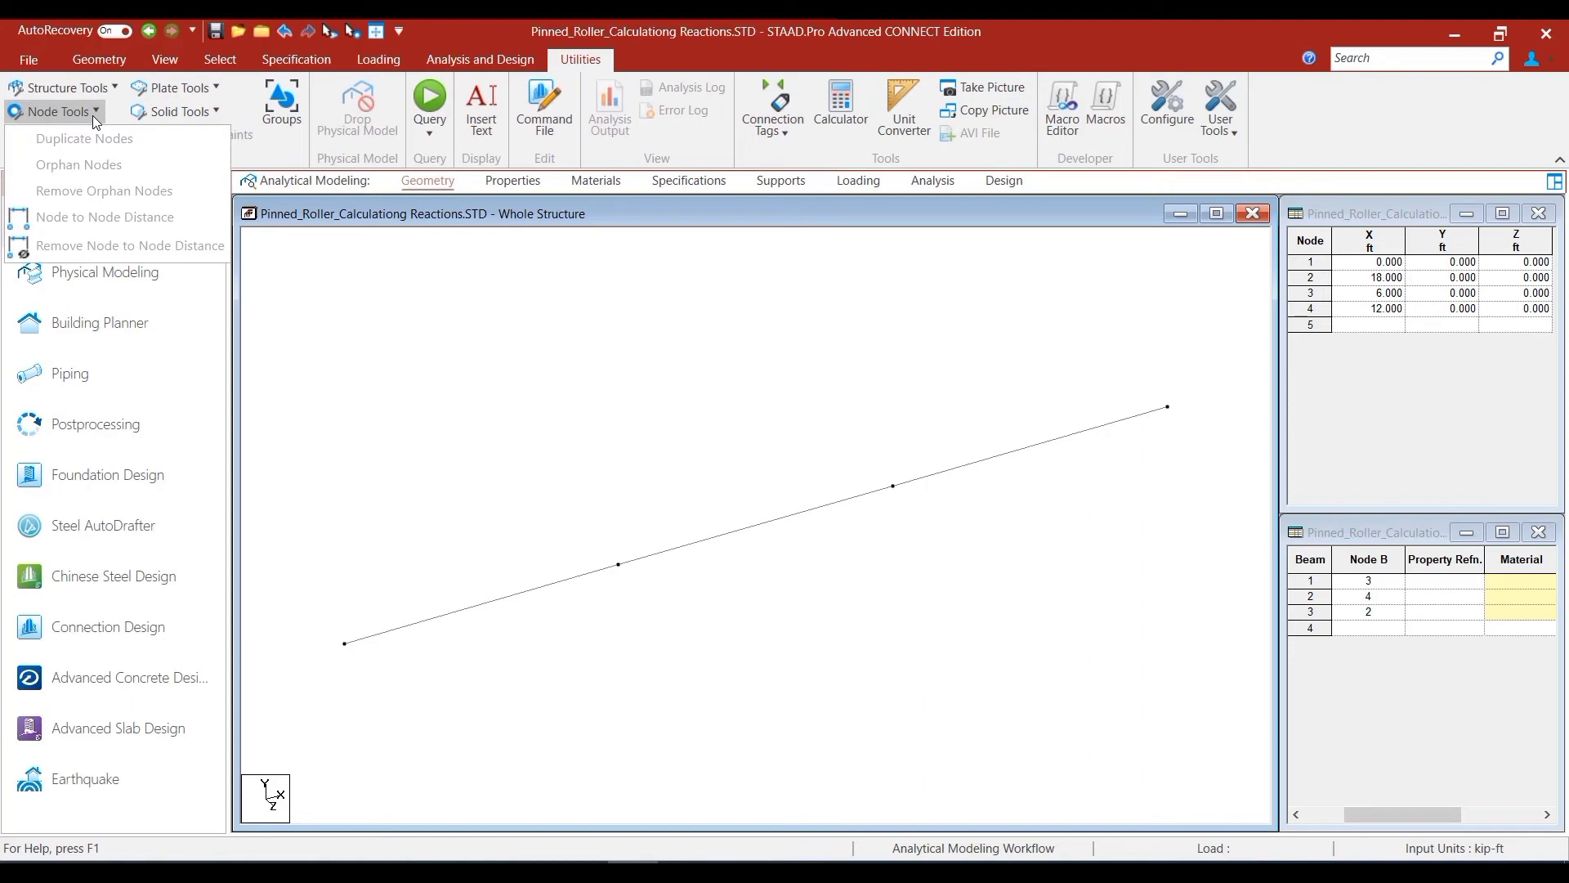
pyautogui.click(98, 217)
pyautogui.click(345, 644)
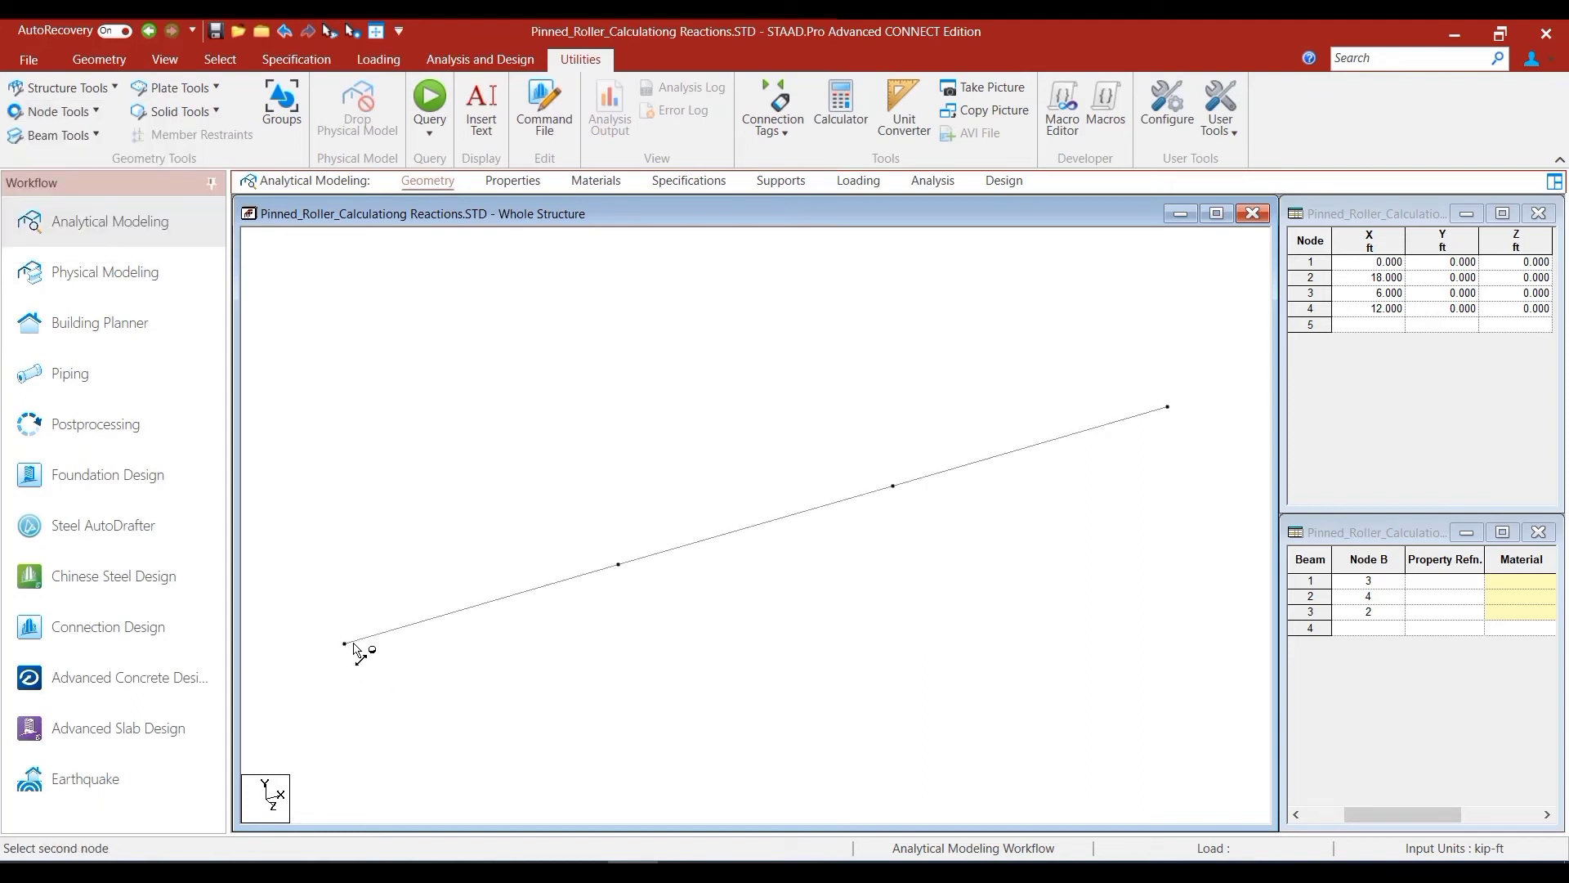
pyautogui.click(619, 565)
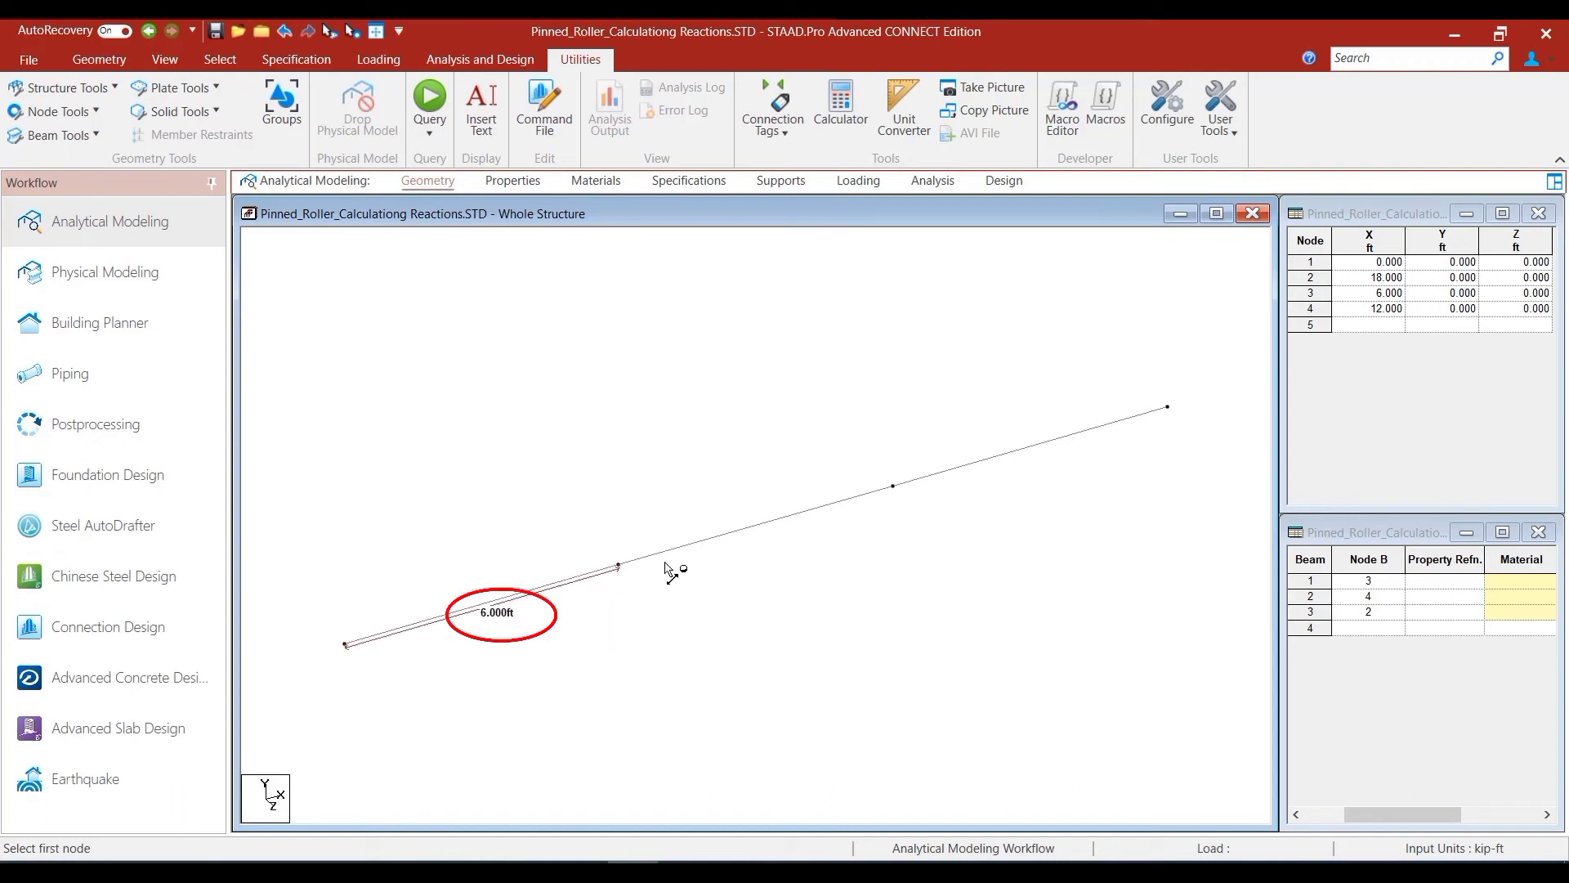
pyautogui.click(345, 645)
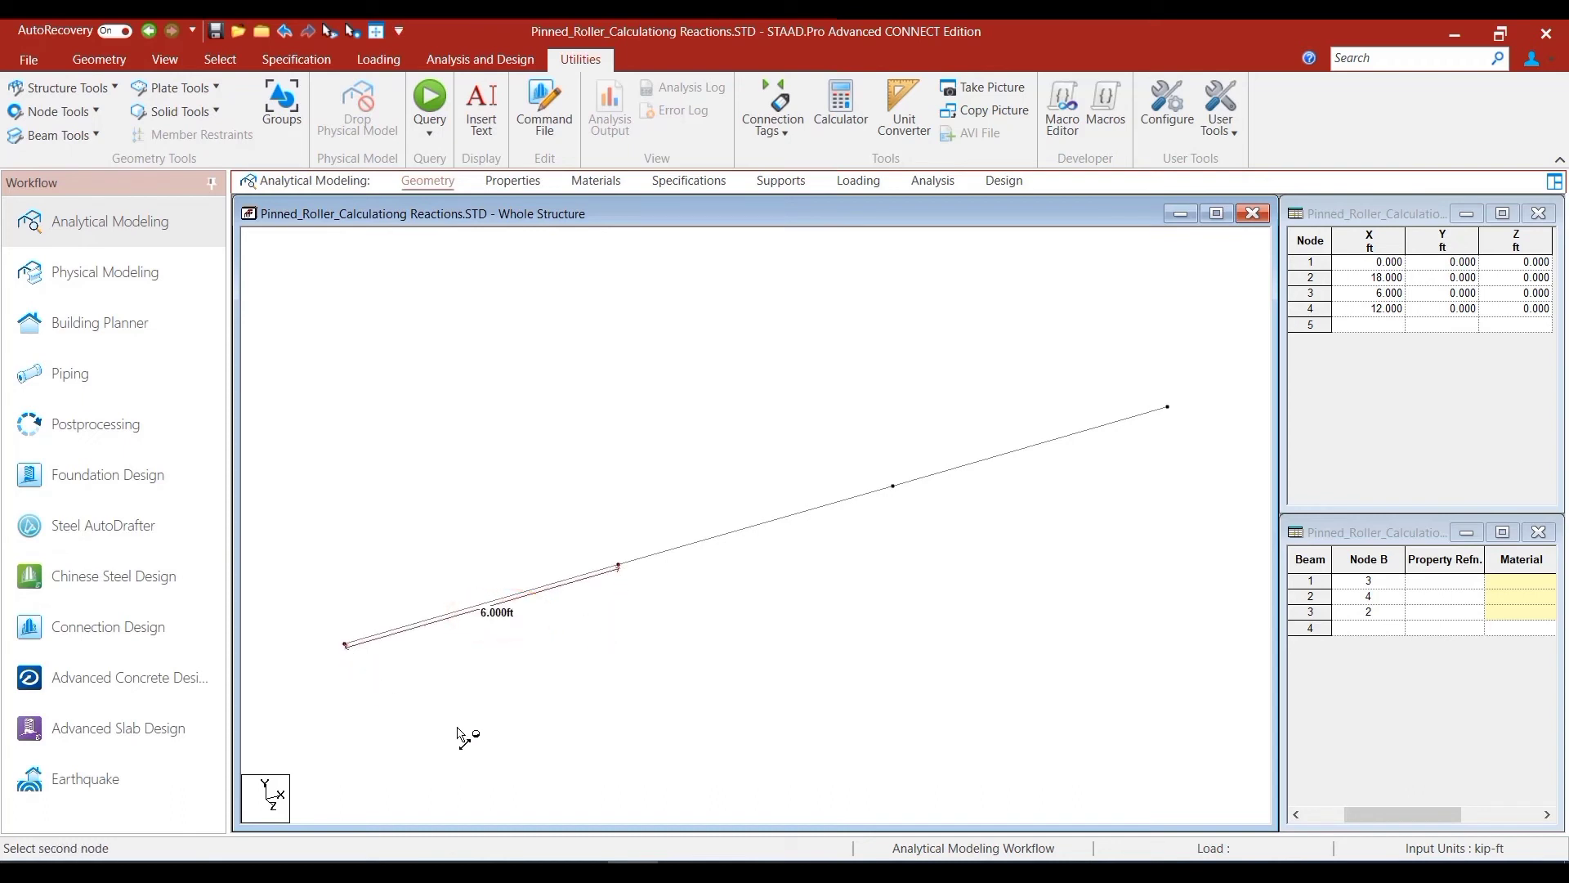
pyautogui.click(892, 487)
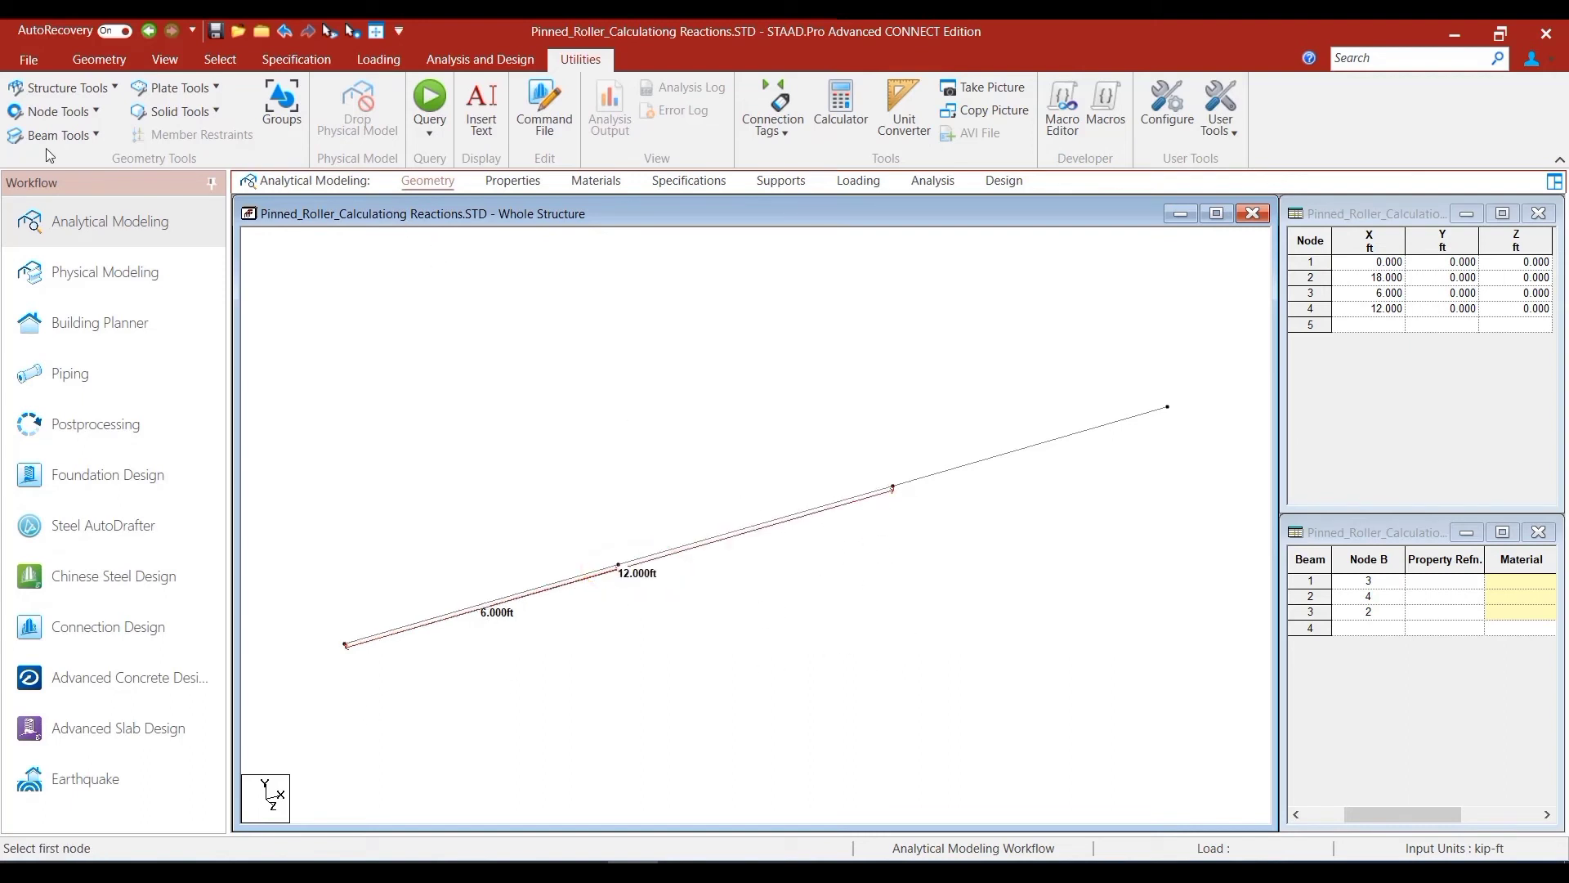
pyautogui.click(96, 113)
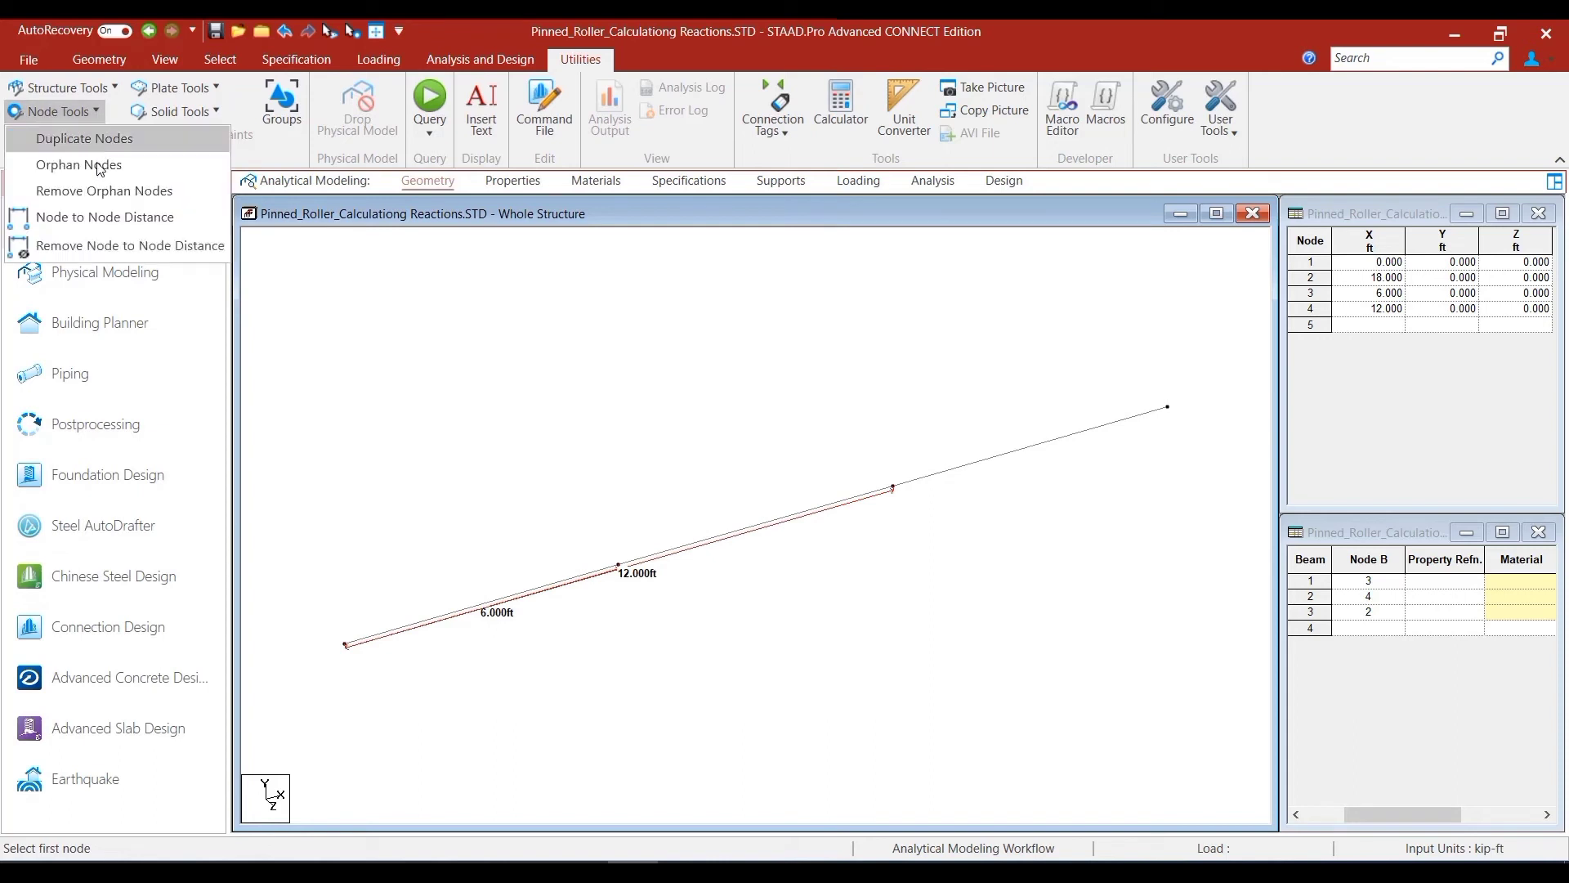
pyautogui.click(117, 247)
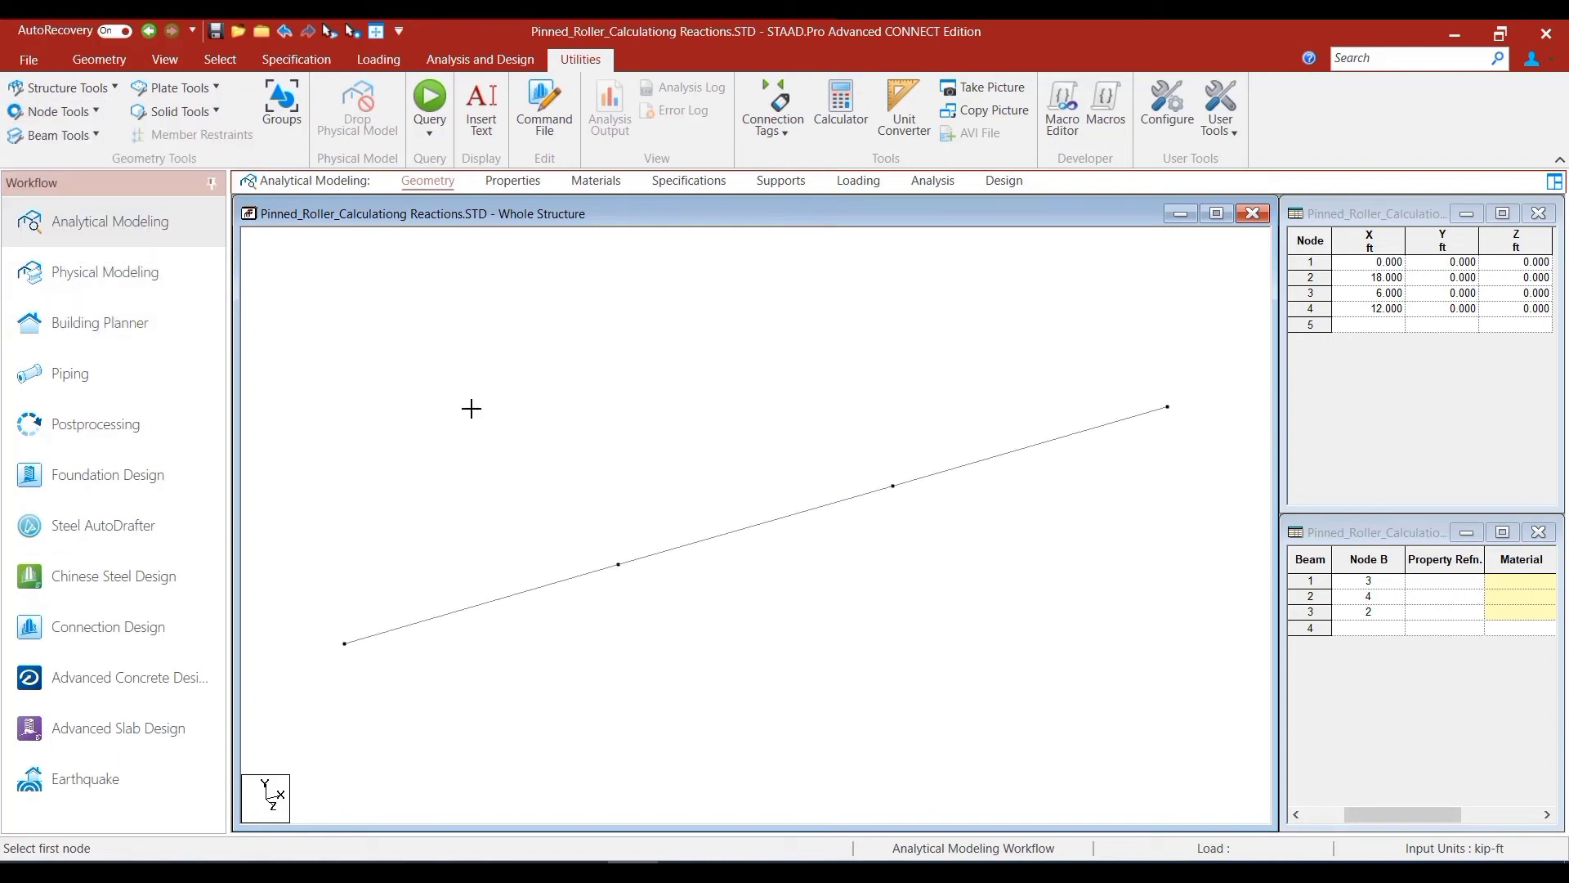
# Define a rectangular concrete section with YD 16 ft and ZD 10 ft and add it to the section properties
pyautogui.click(518, 185)
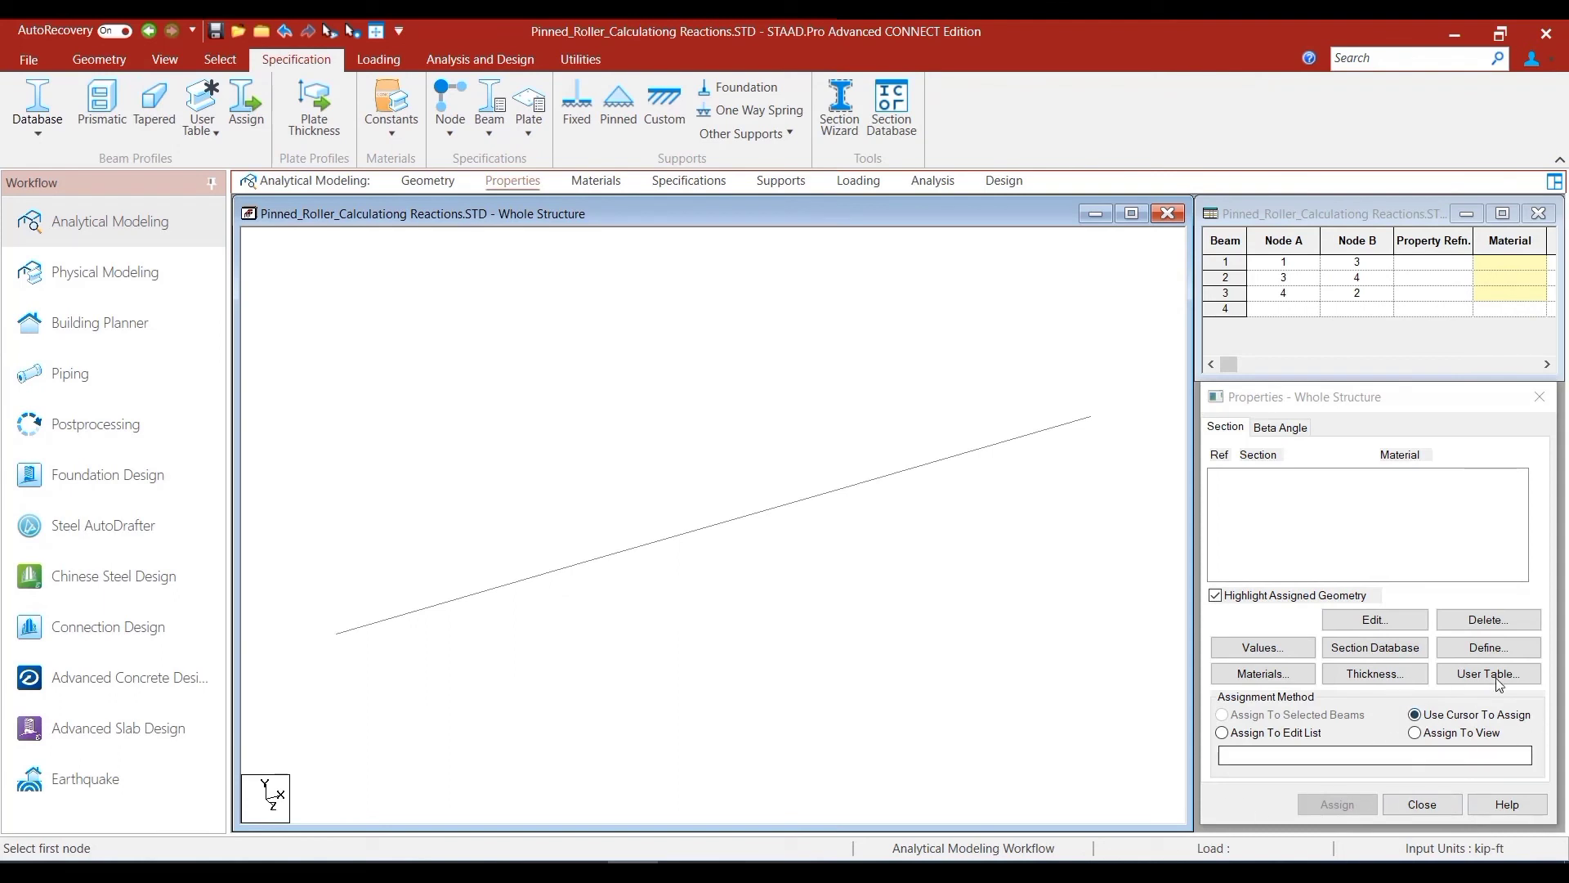
pyautogui.click(1490, 648)
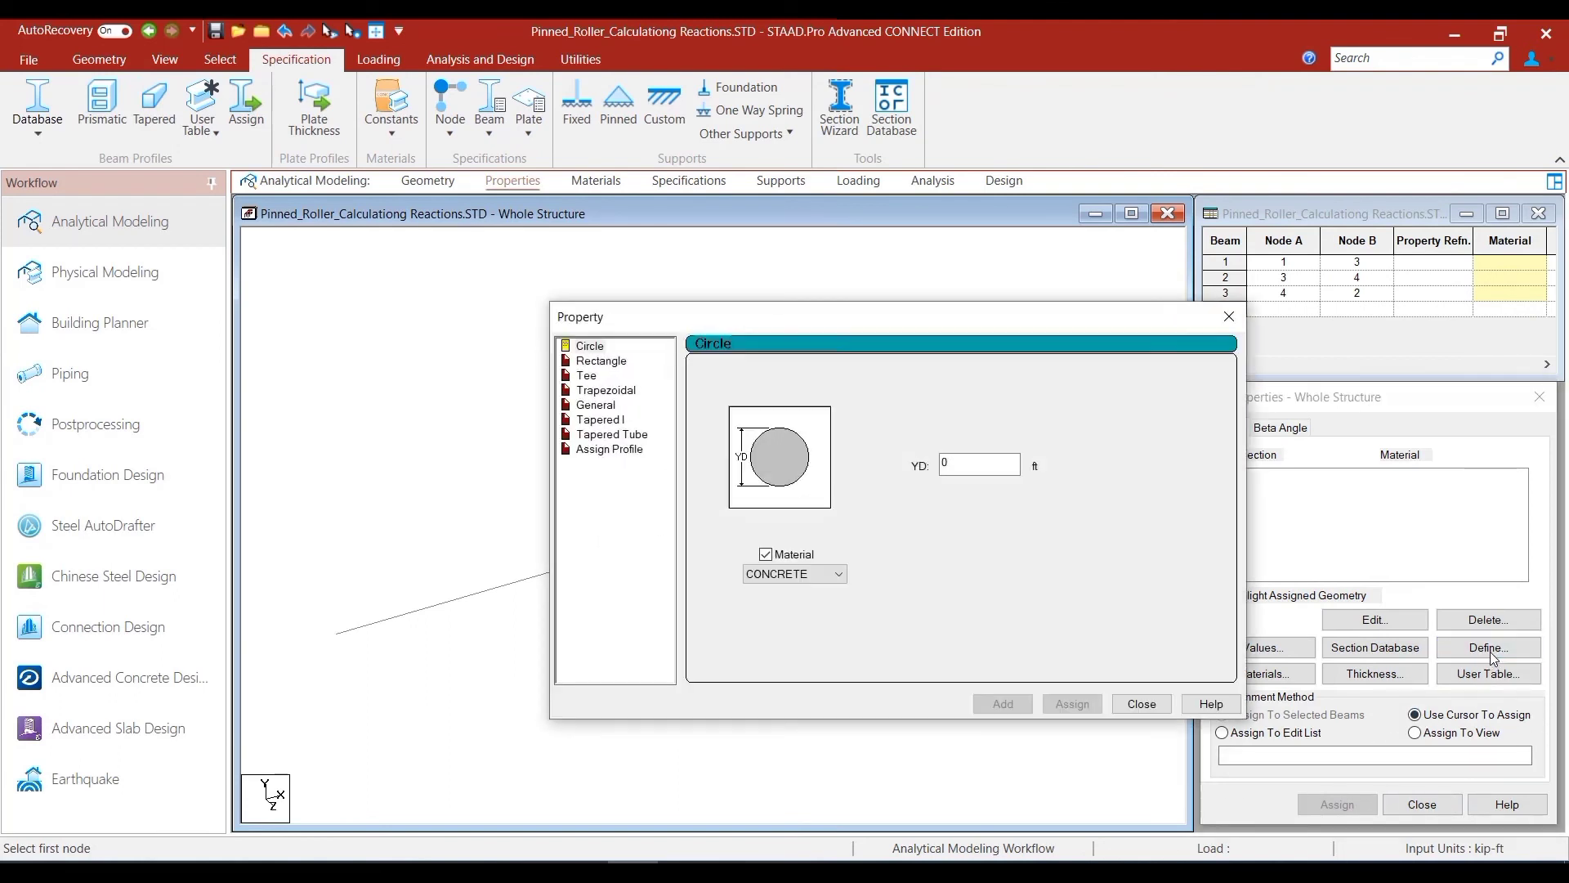
pyautogui.click(600, 361)
pyautogui.press('Tab')
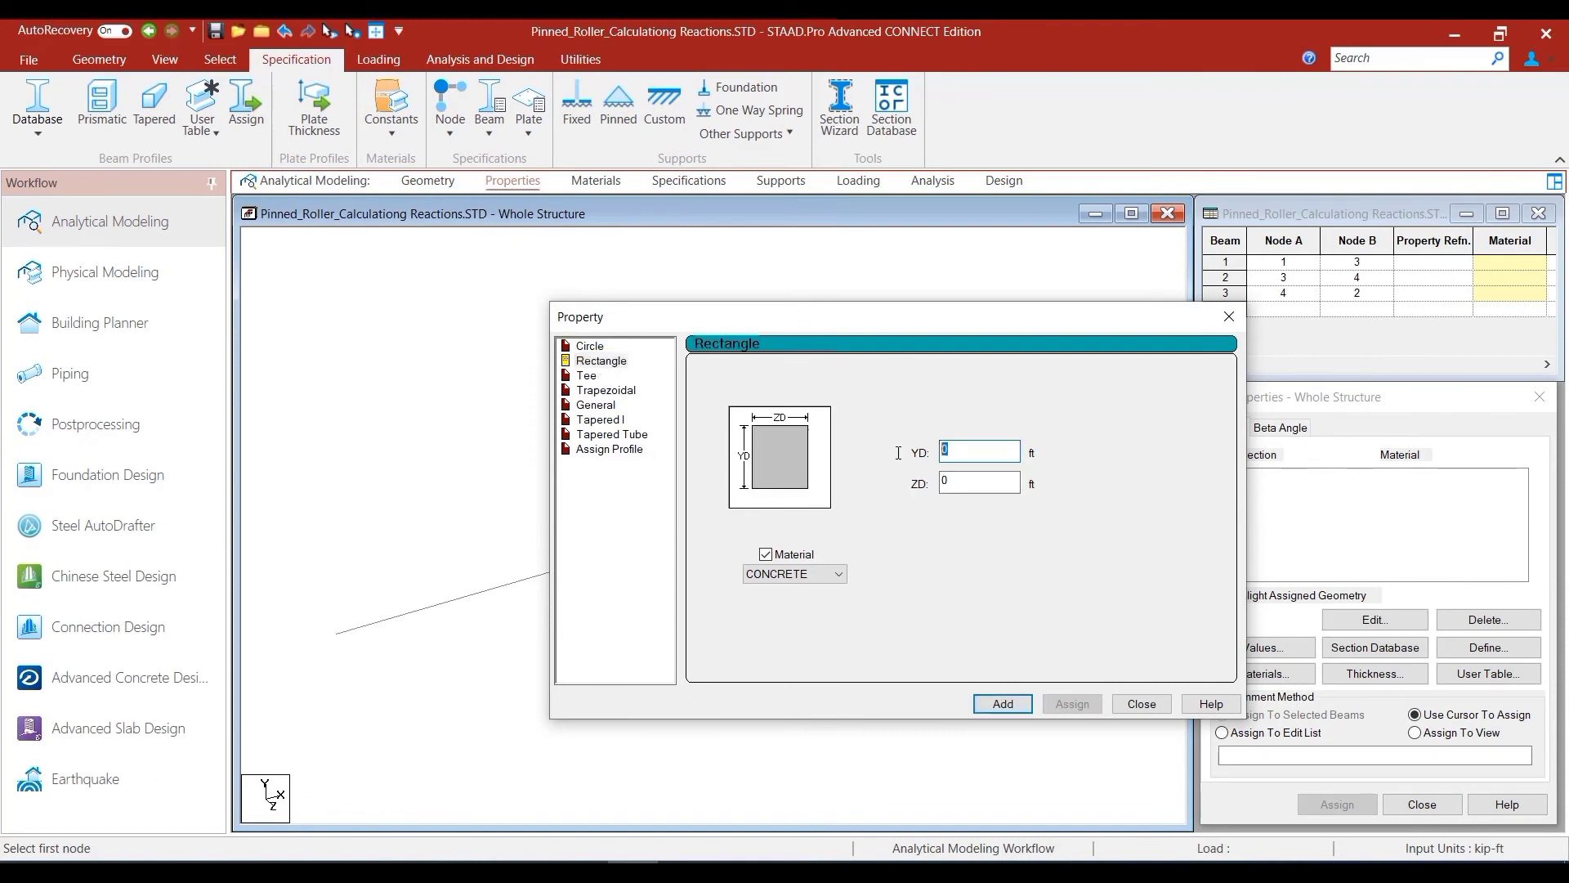
pyautogui.write('16')
pyautogui.press('Tab')
pyautogui.write('10')
pyautogui.click(1001, 704)
pyautogui.click(1142, 705)
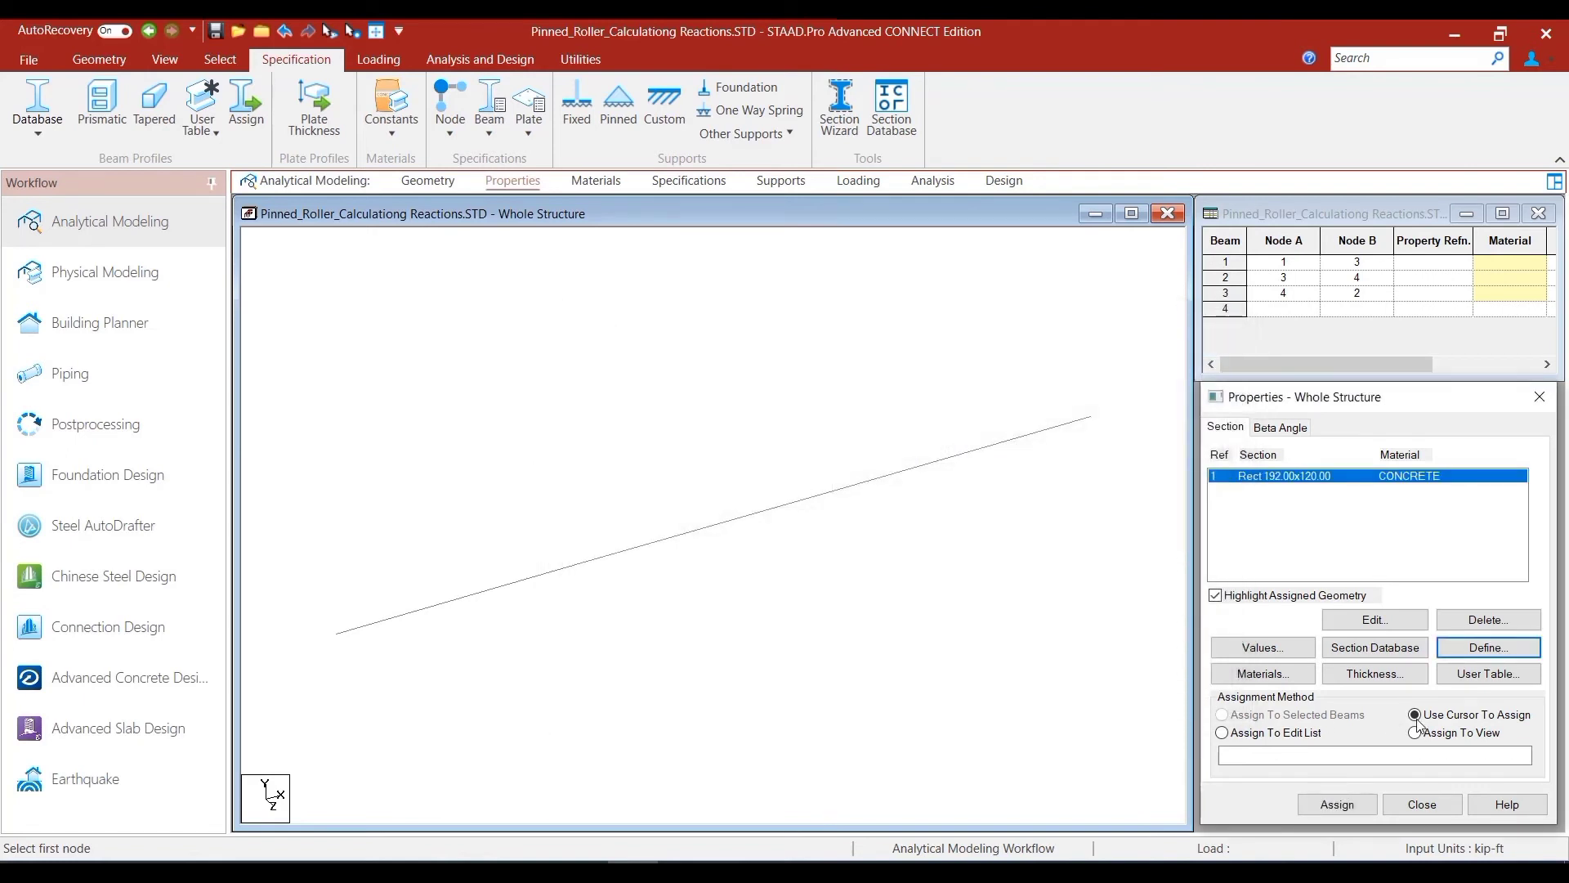
# Assign the rectangular concrete section to all three beam segments using Assign To View, and clear the beam selection
pyautogui.click(1415, 733)
pyautogui.click(1339, 804)
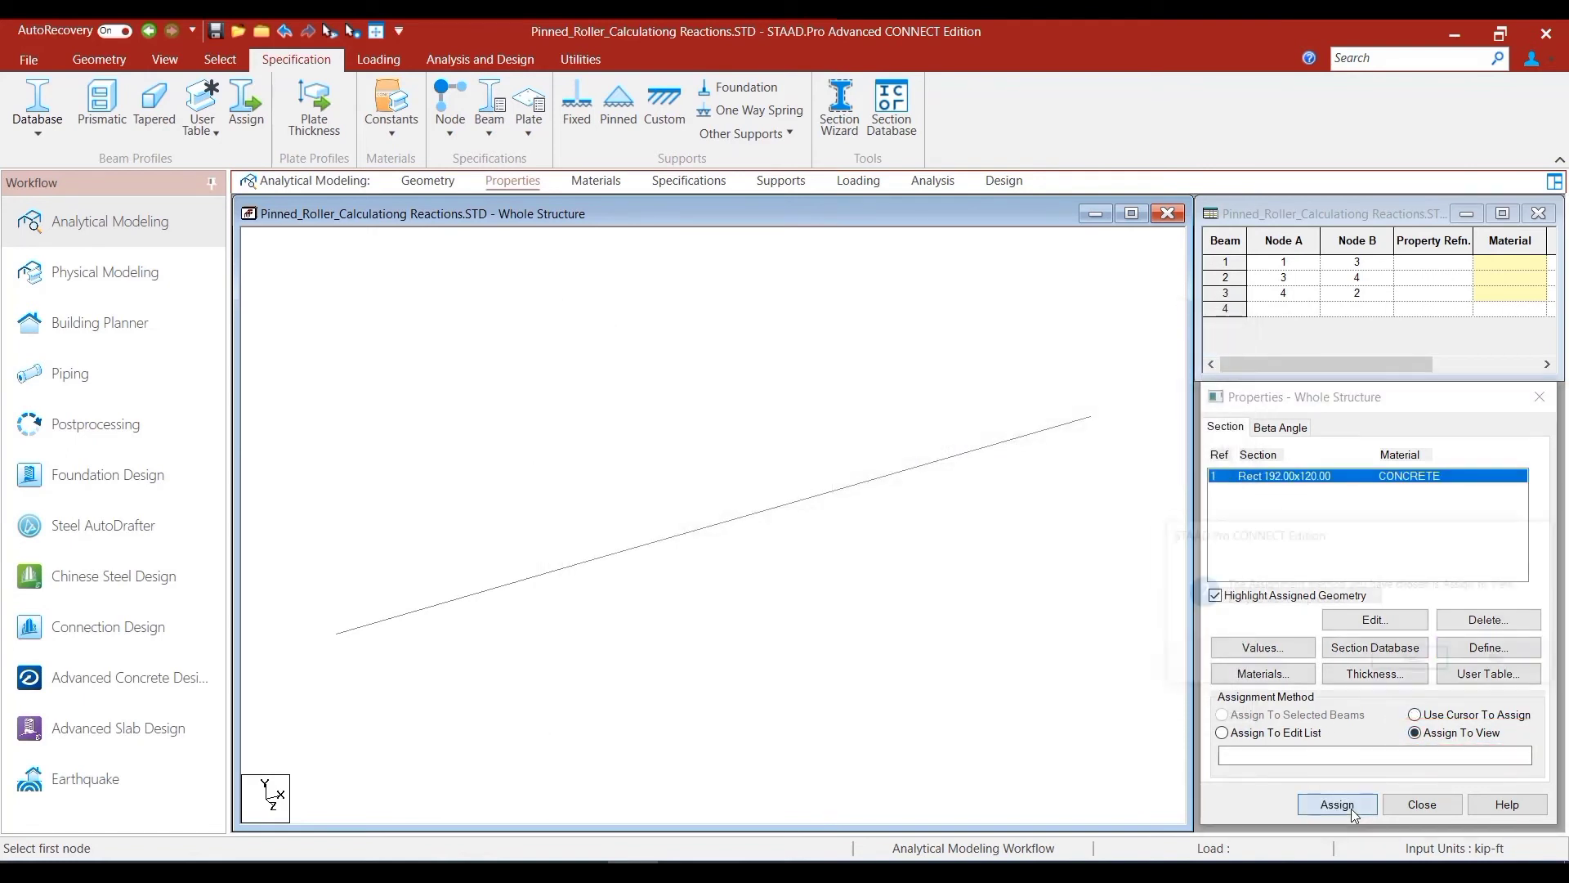
pyautogui.click(1423, 675)
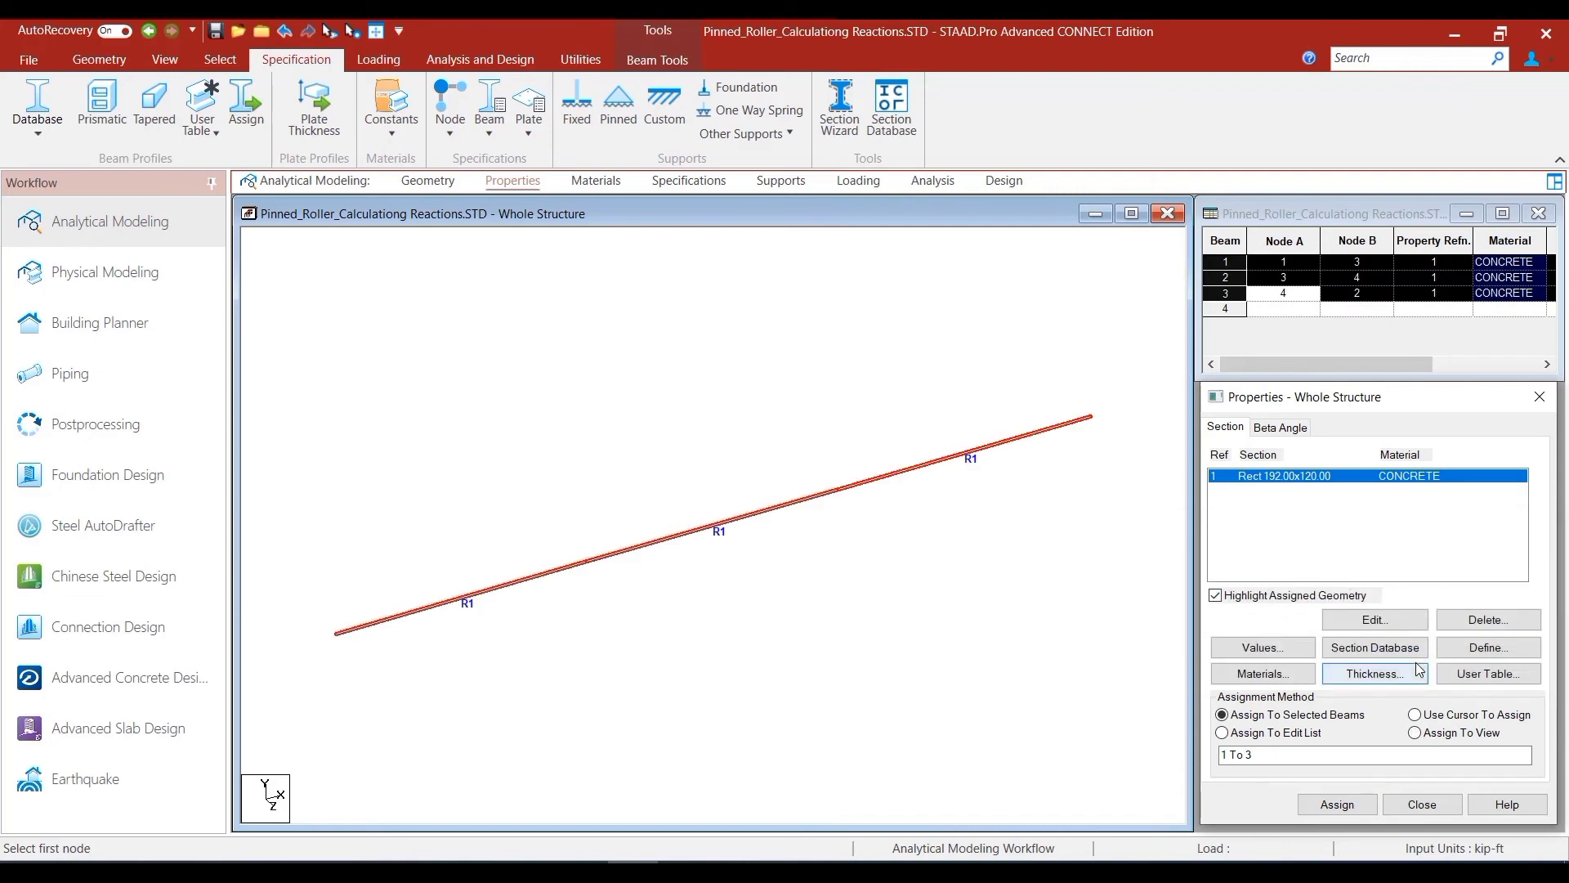
pyautogui.click(922, 642)
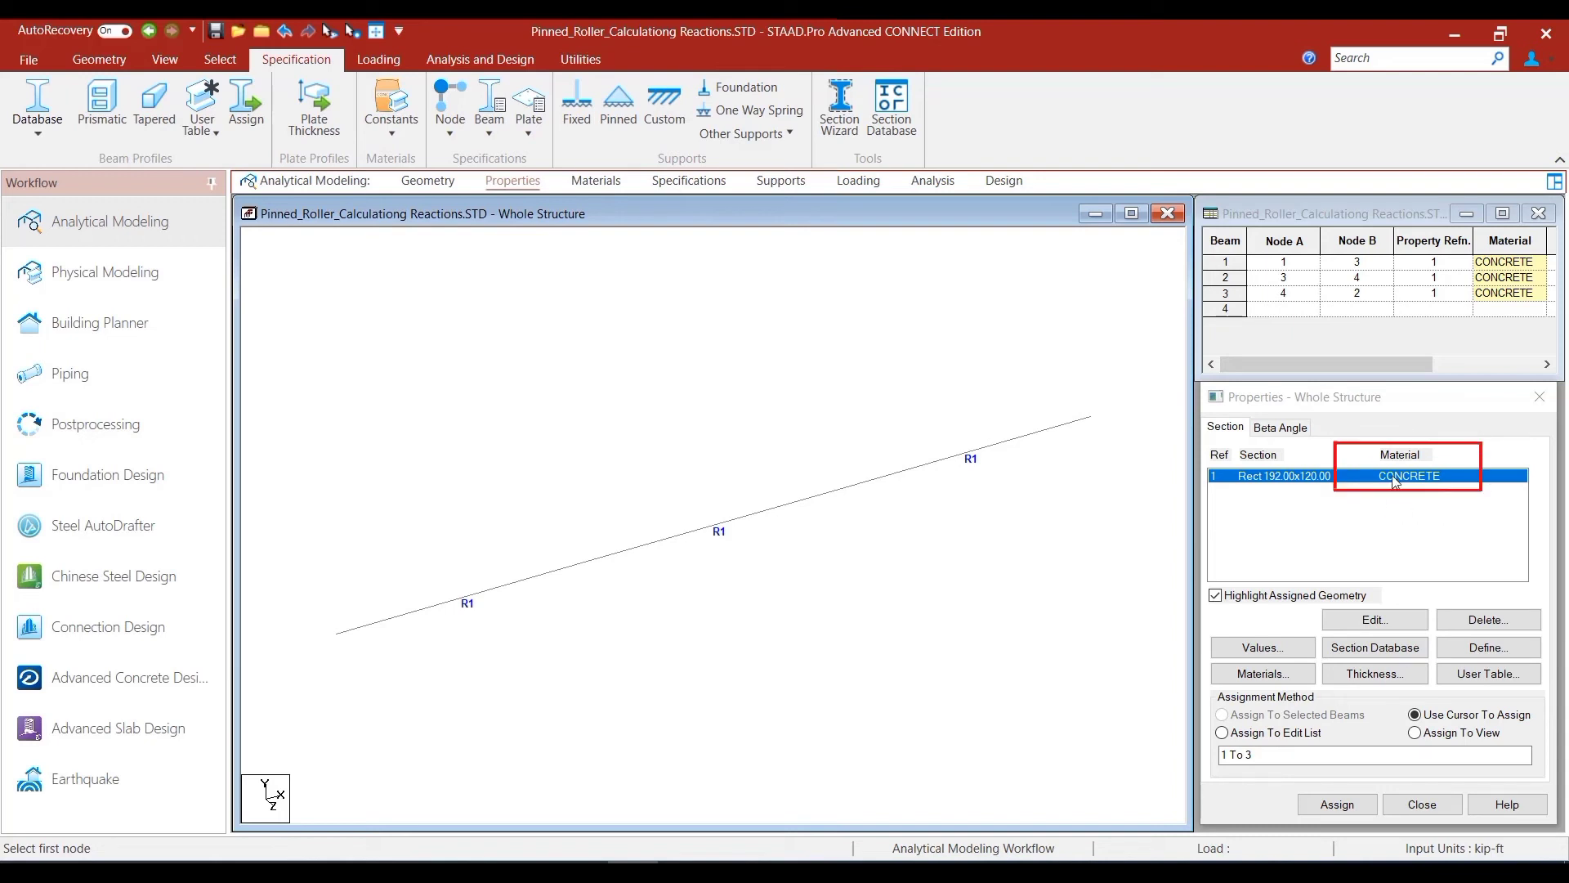
# Create a pinned support definition for the structure
pyautogui.click(788, 191)
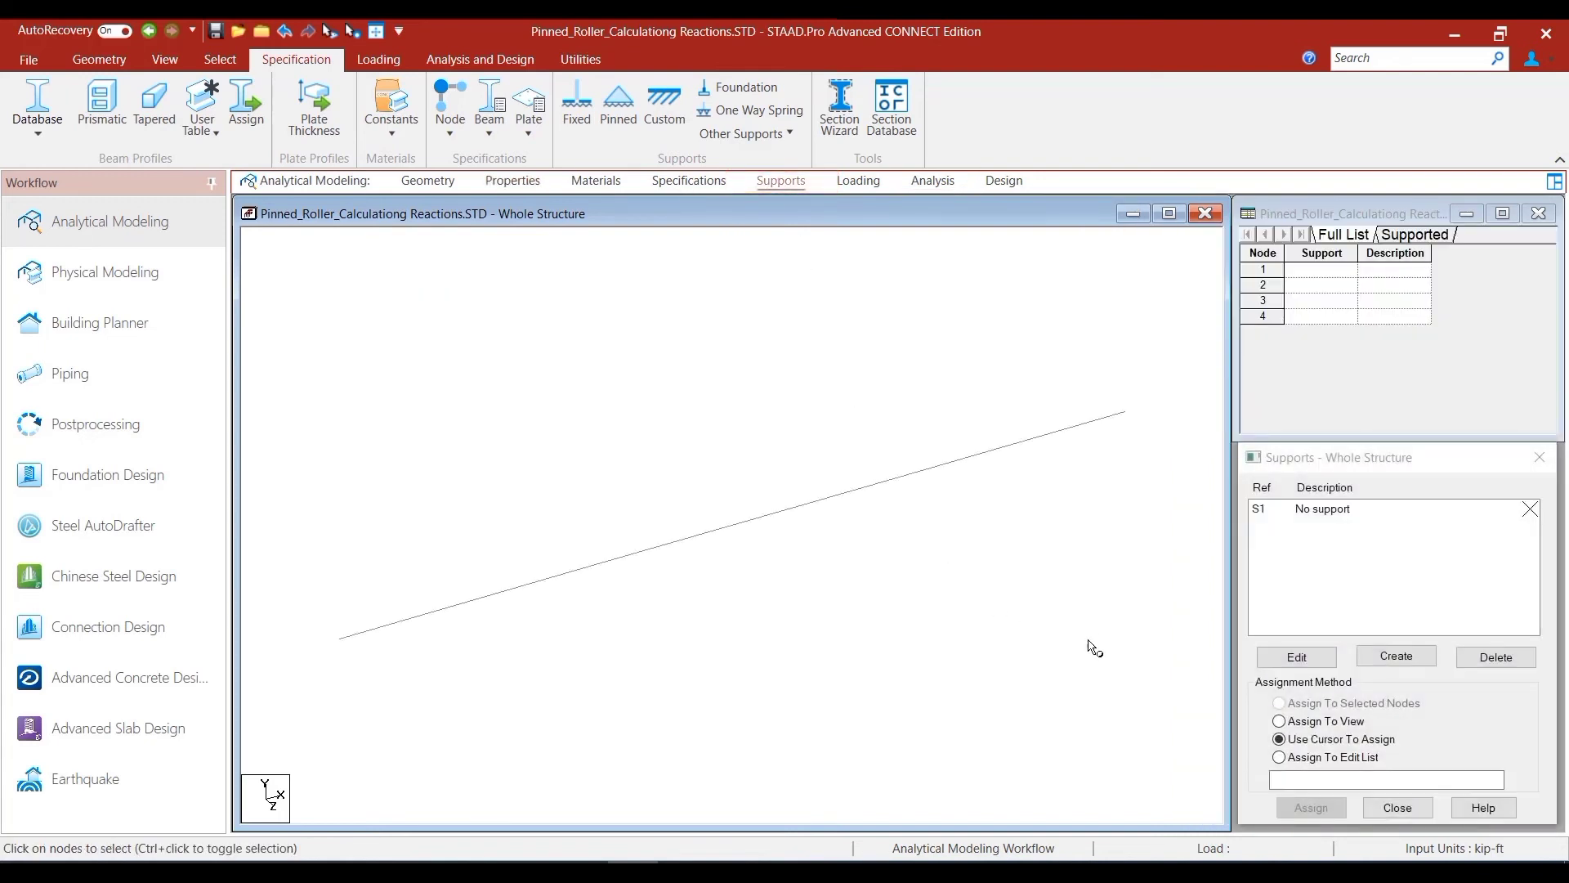
pyautogui.click(166, 61)
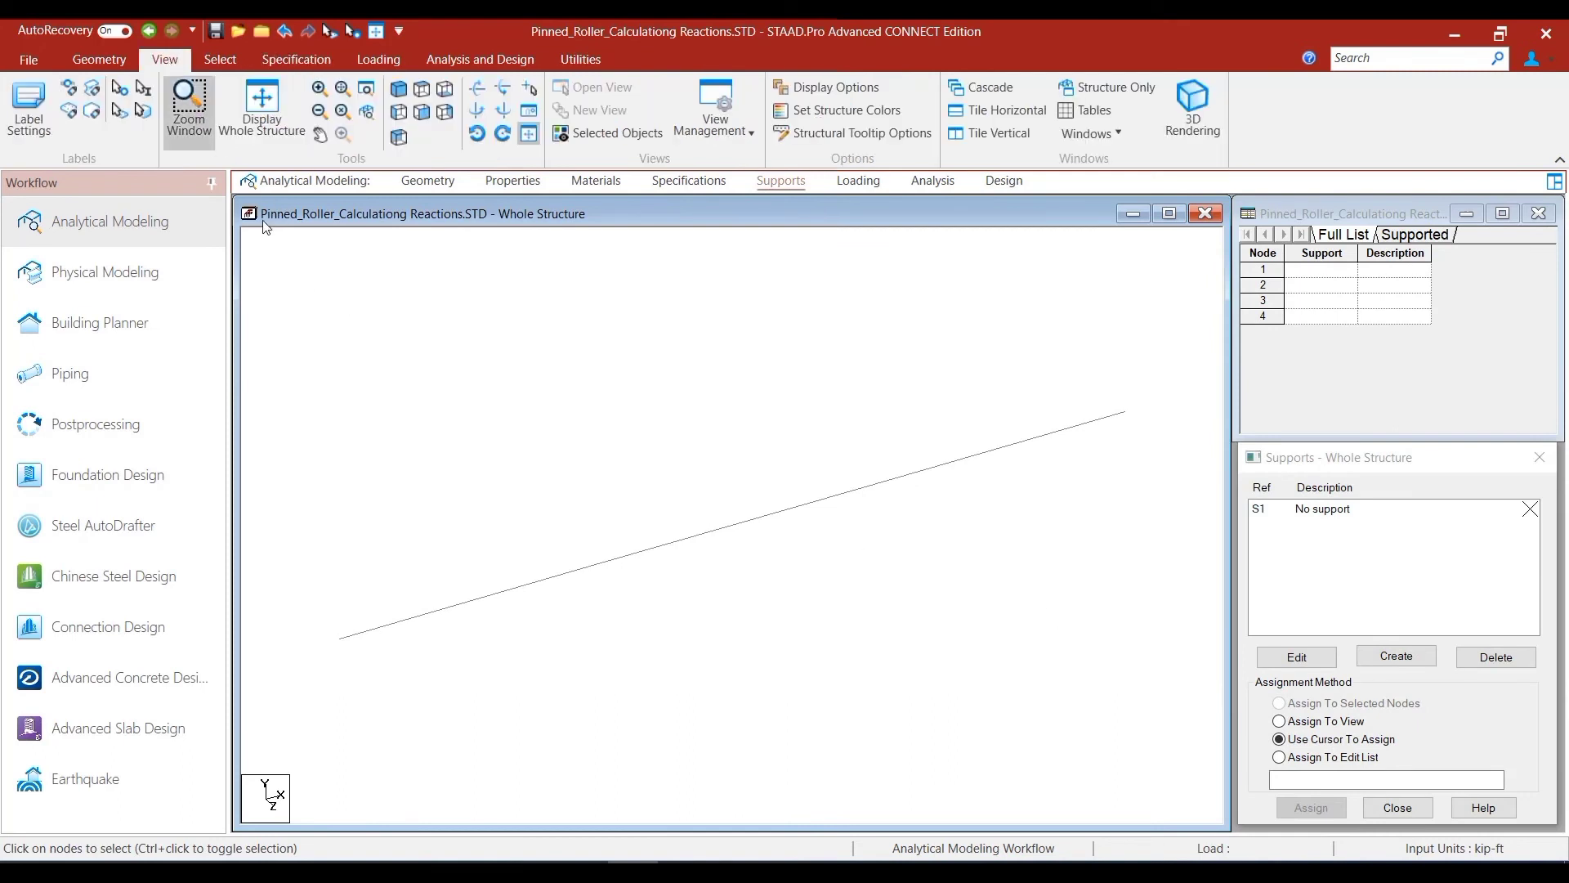
pyautogui.click(420, 111)
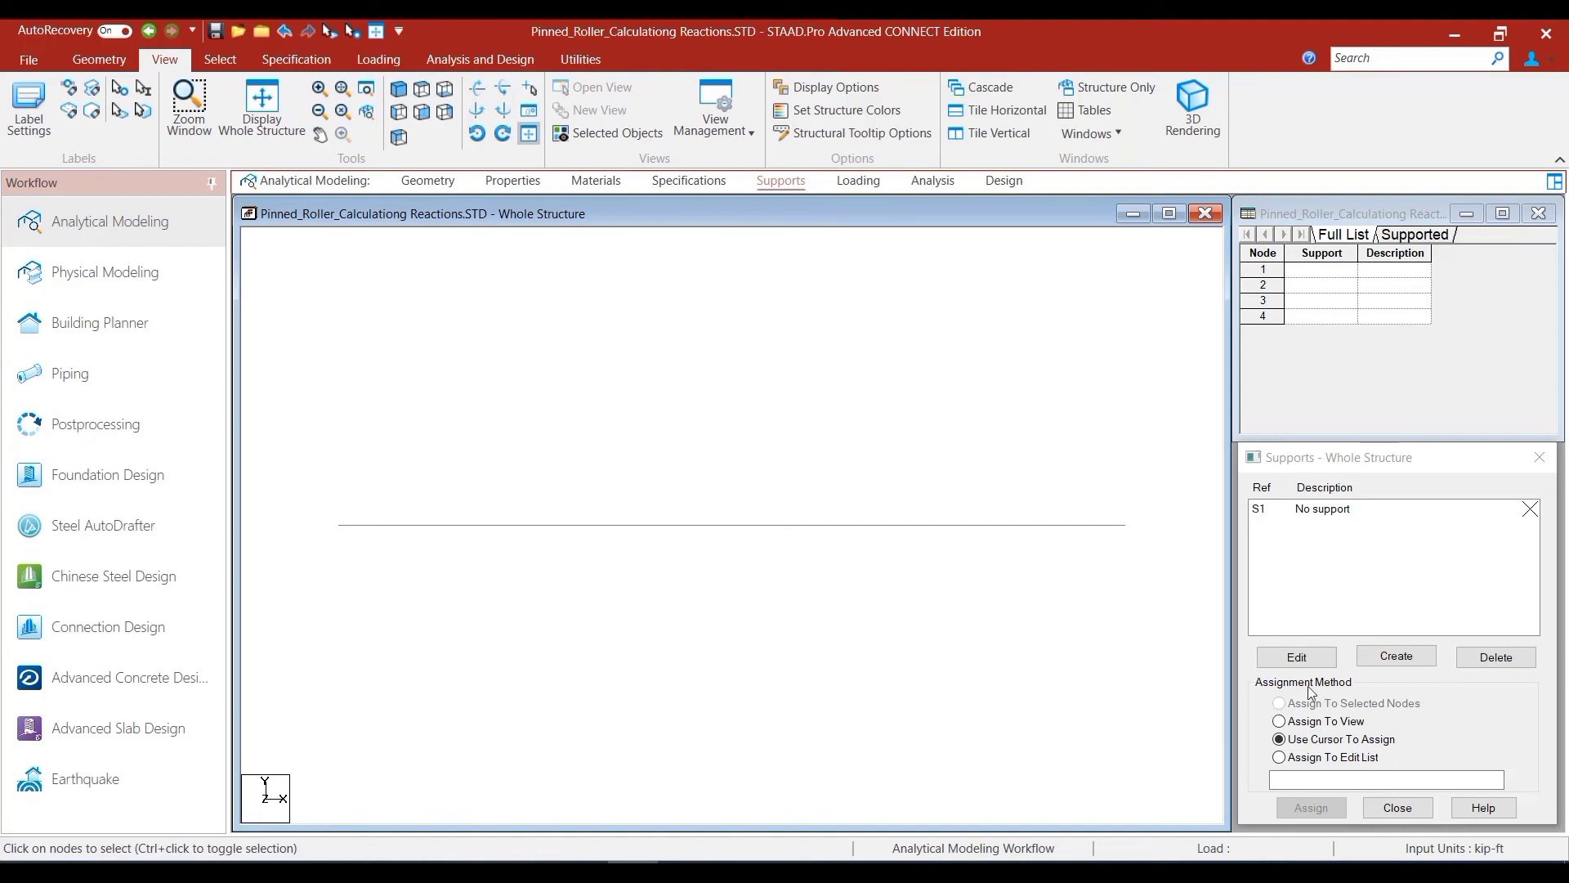
pyautogui.click(1398, 657)
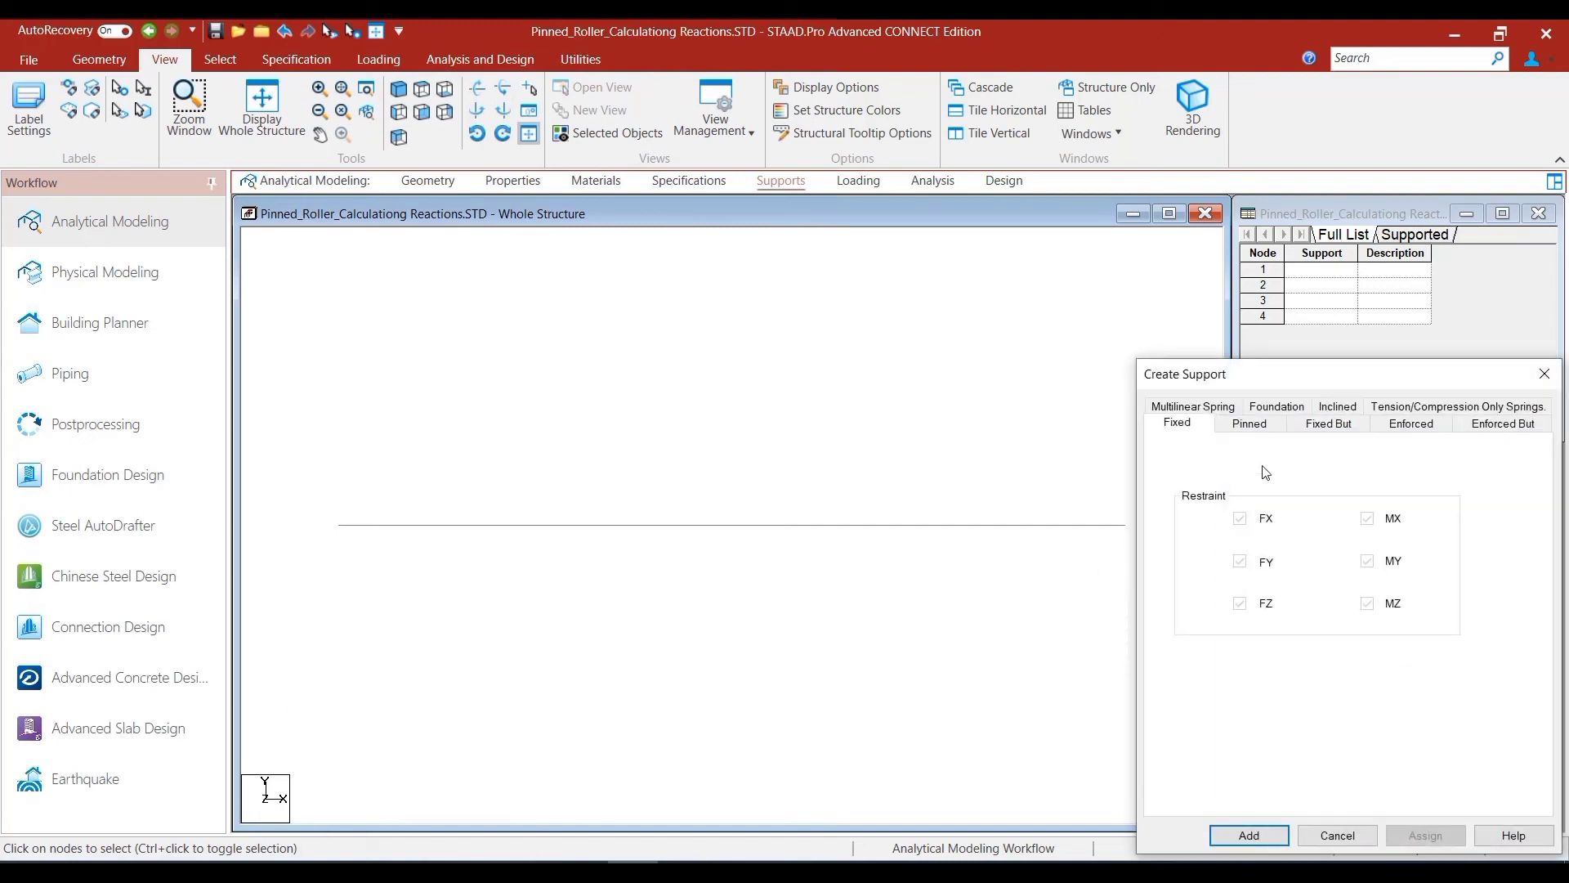
pyautogui.click(1249, 424)
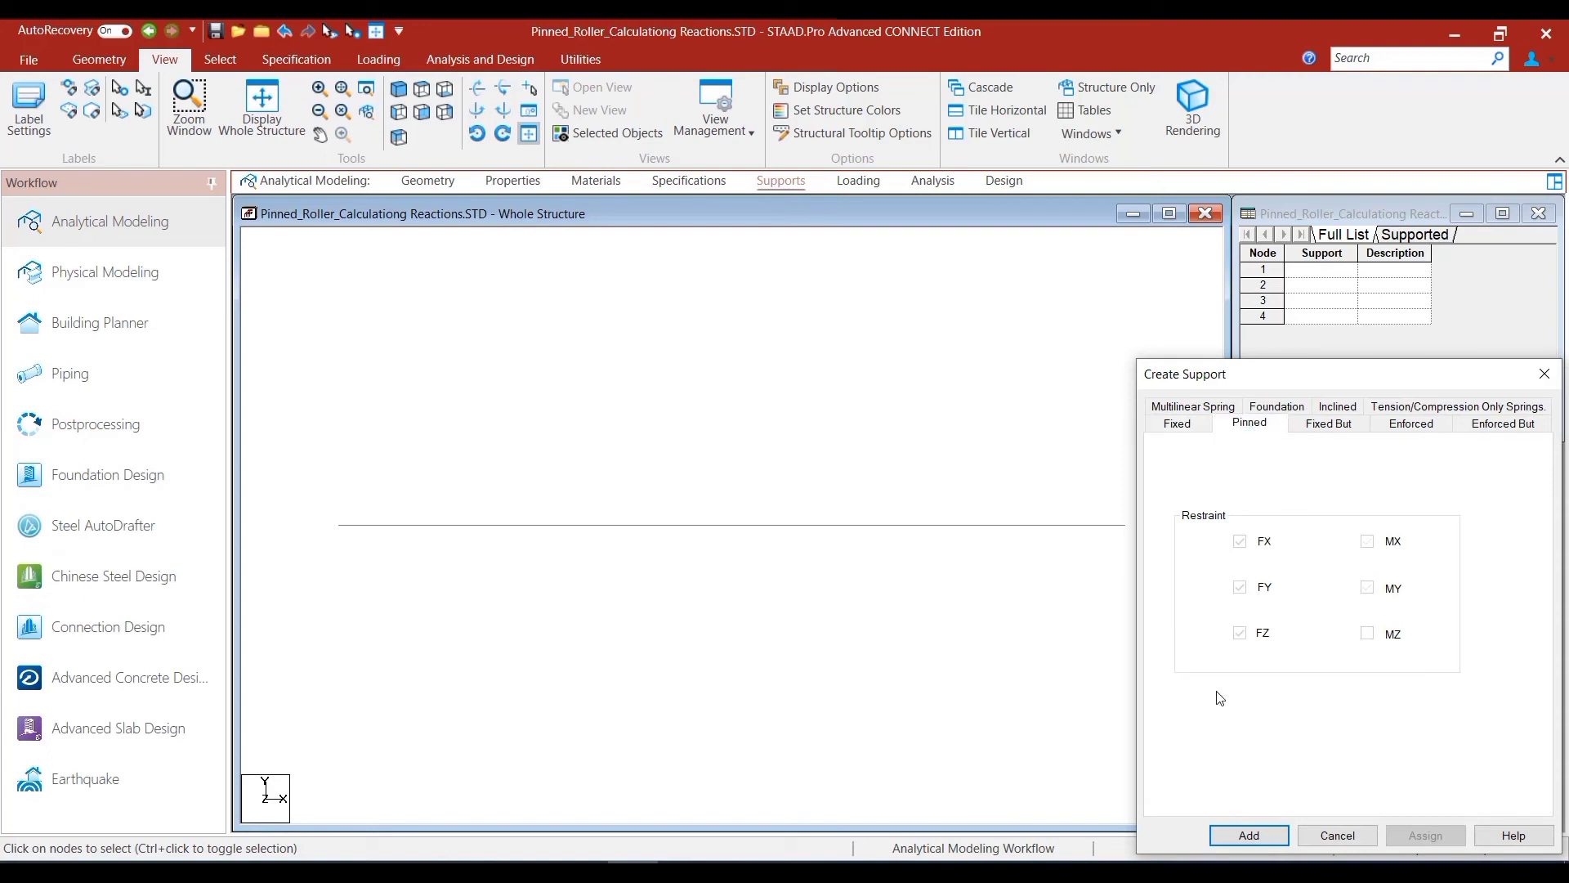
pyautogui.click(1234, 838)
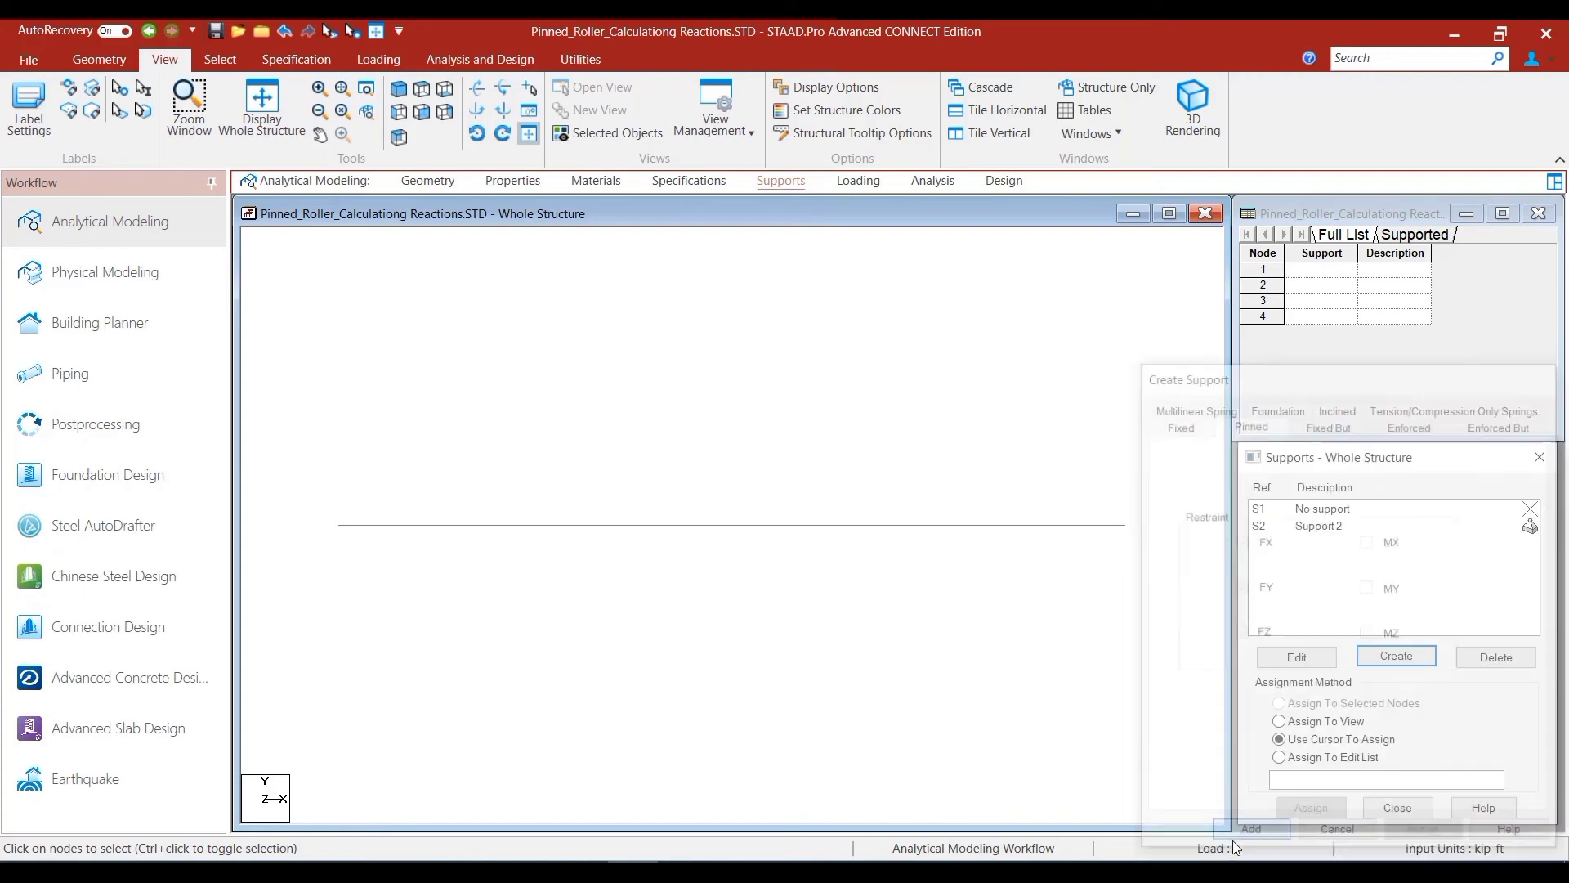
# Assign the pinned support to node 1 at the beam's start using the cursor assignment method
pyautogui.click(1318, 527)
pyautogui.click(1311, 808)
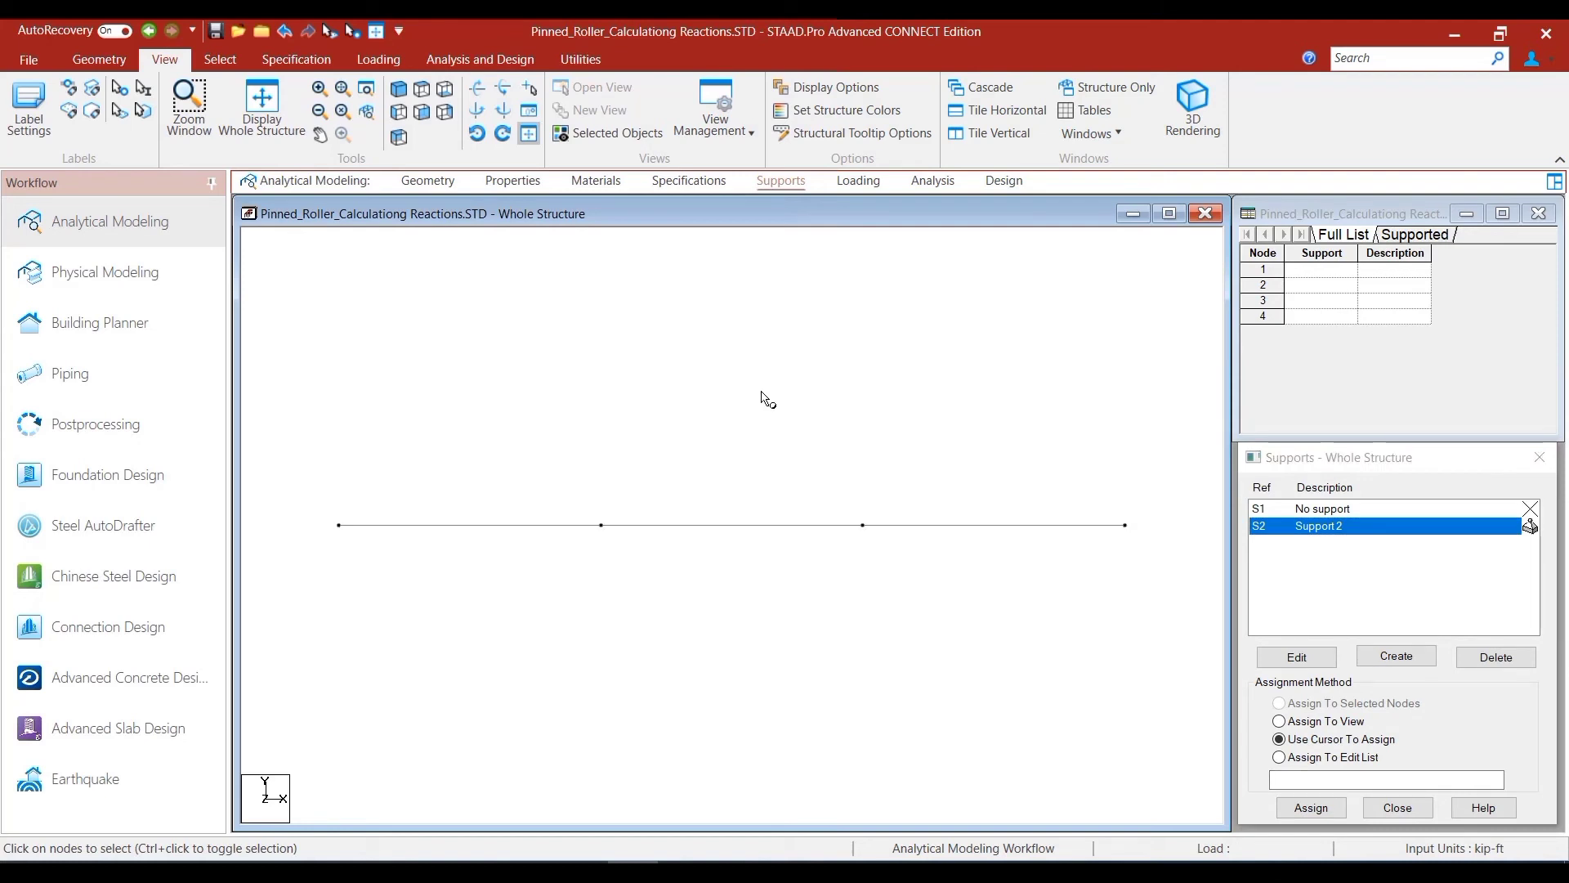
pyautogui.click(1312, 807)
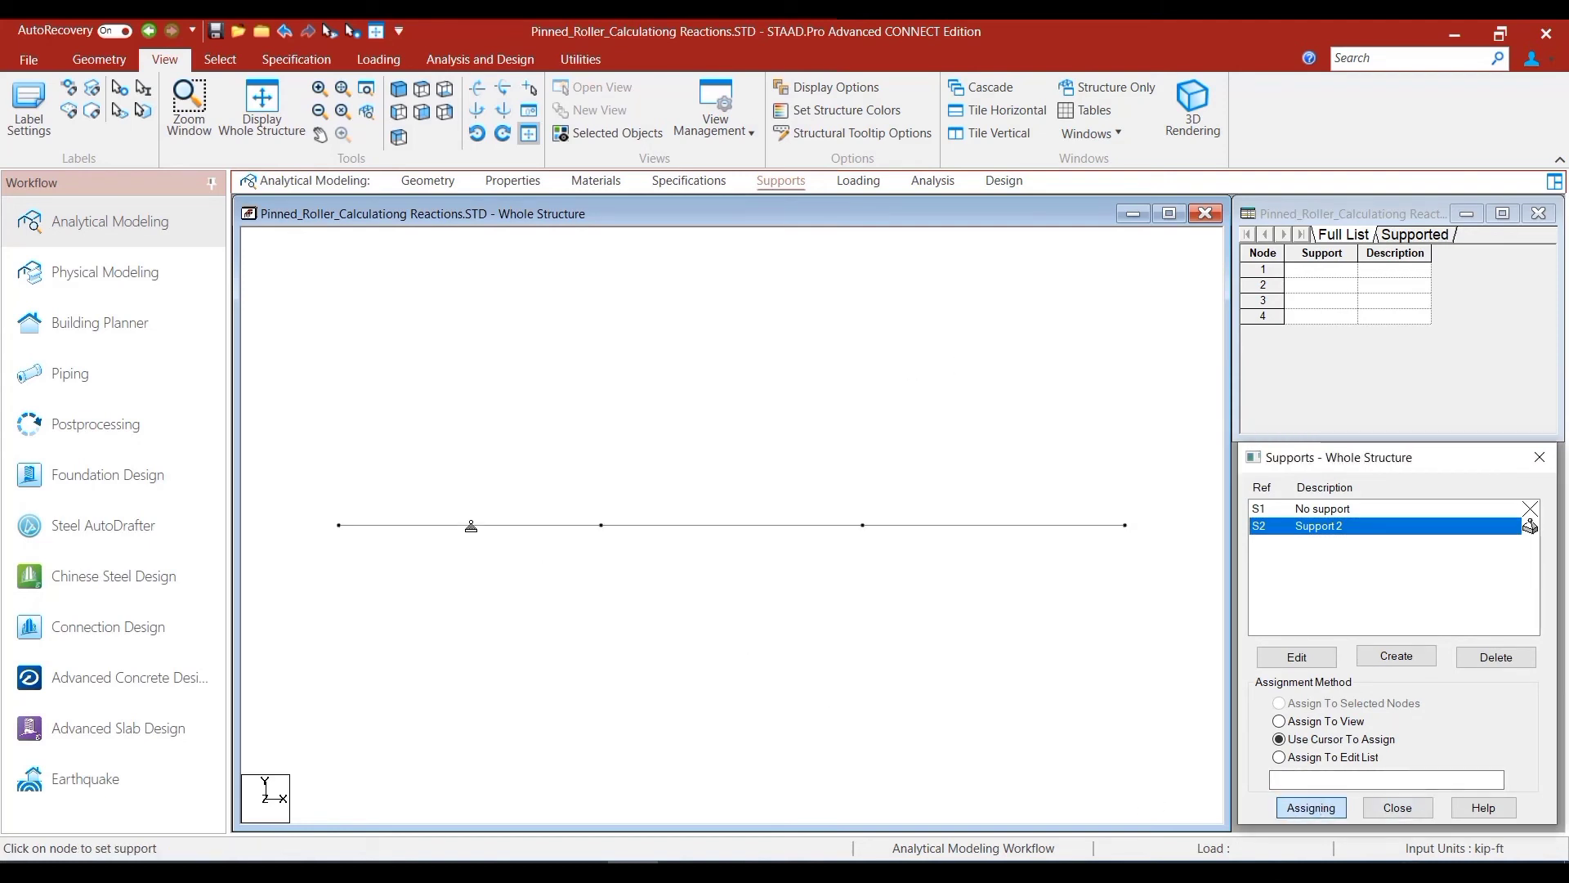
pyautogui.click(337, 528)
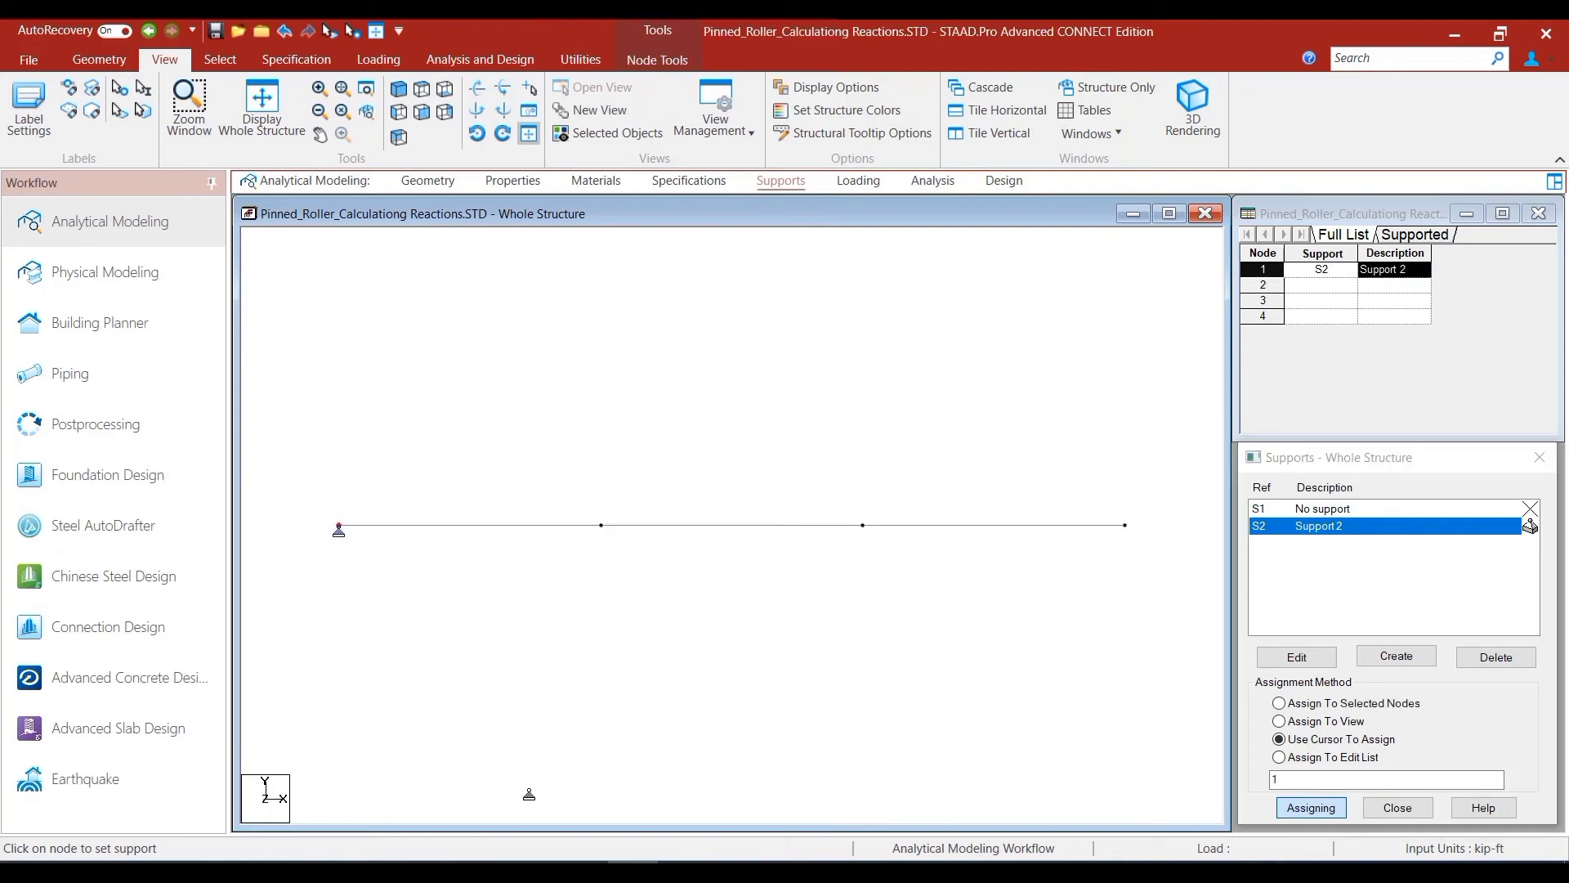
# Create a Fixed But support definition with only FX released
pyautogui.click(1396, 657)
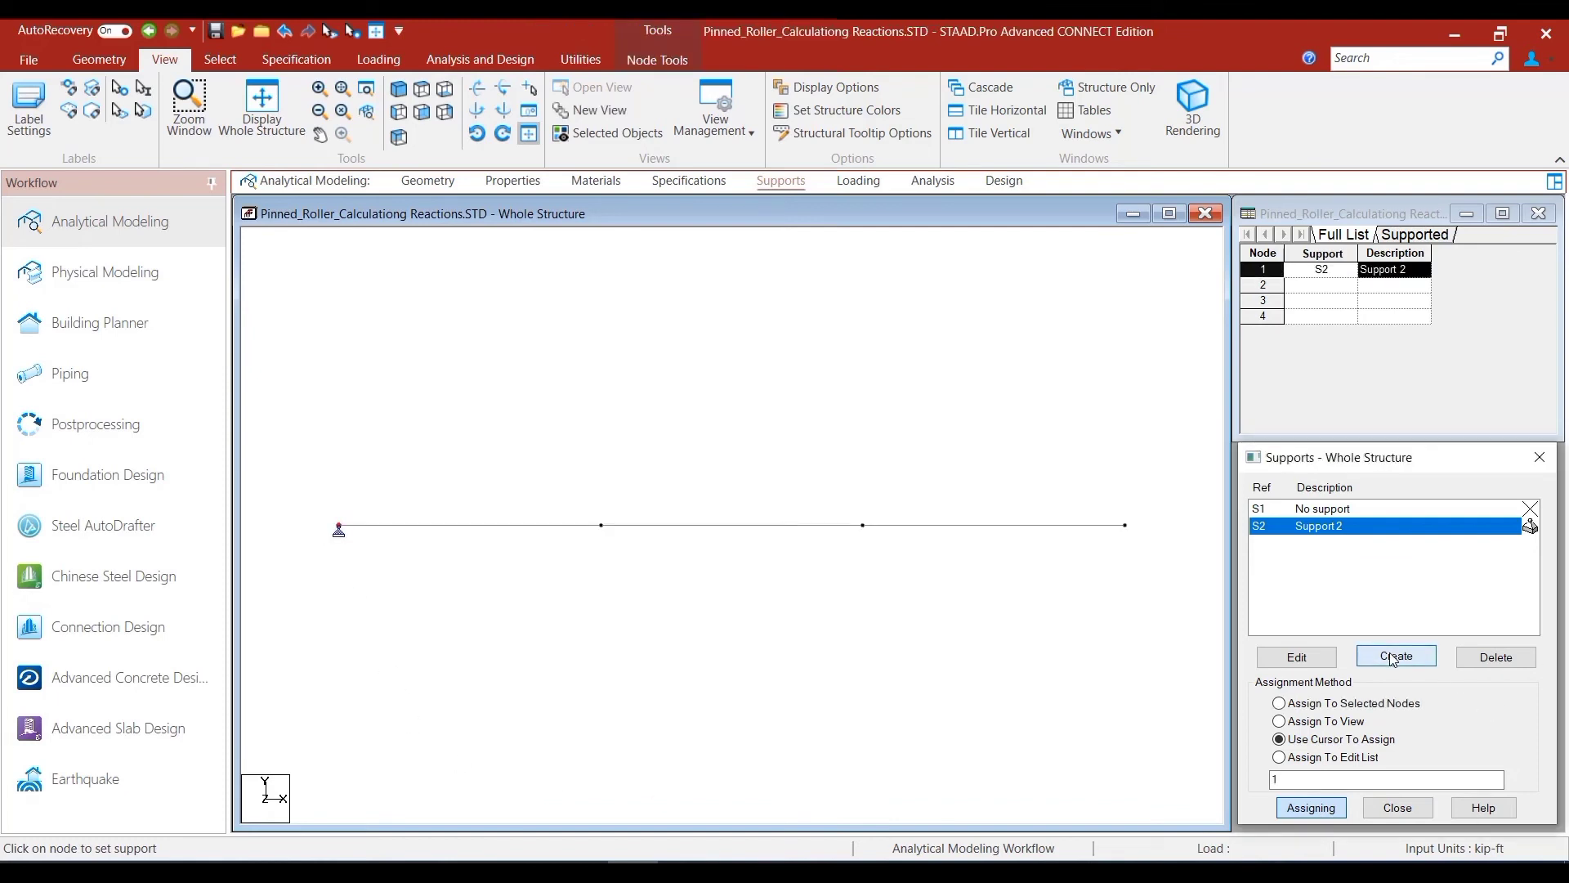
pyautogui.click(1326, 428)
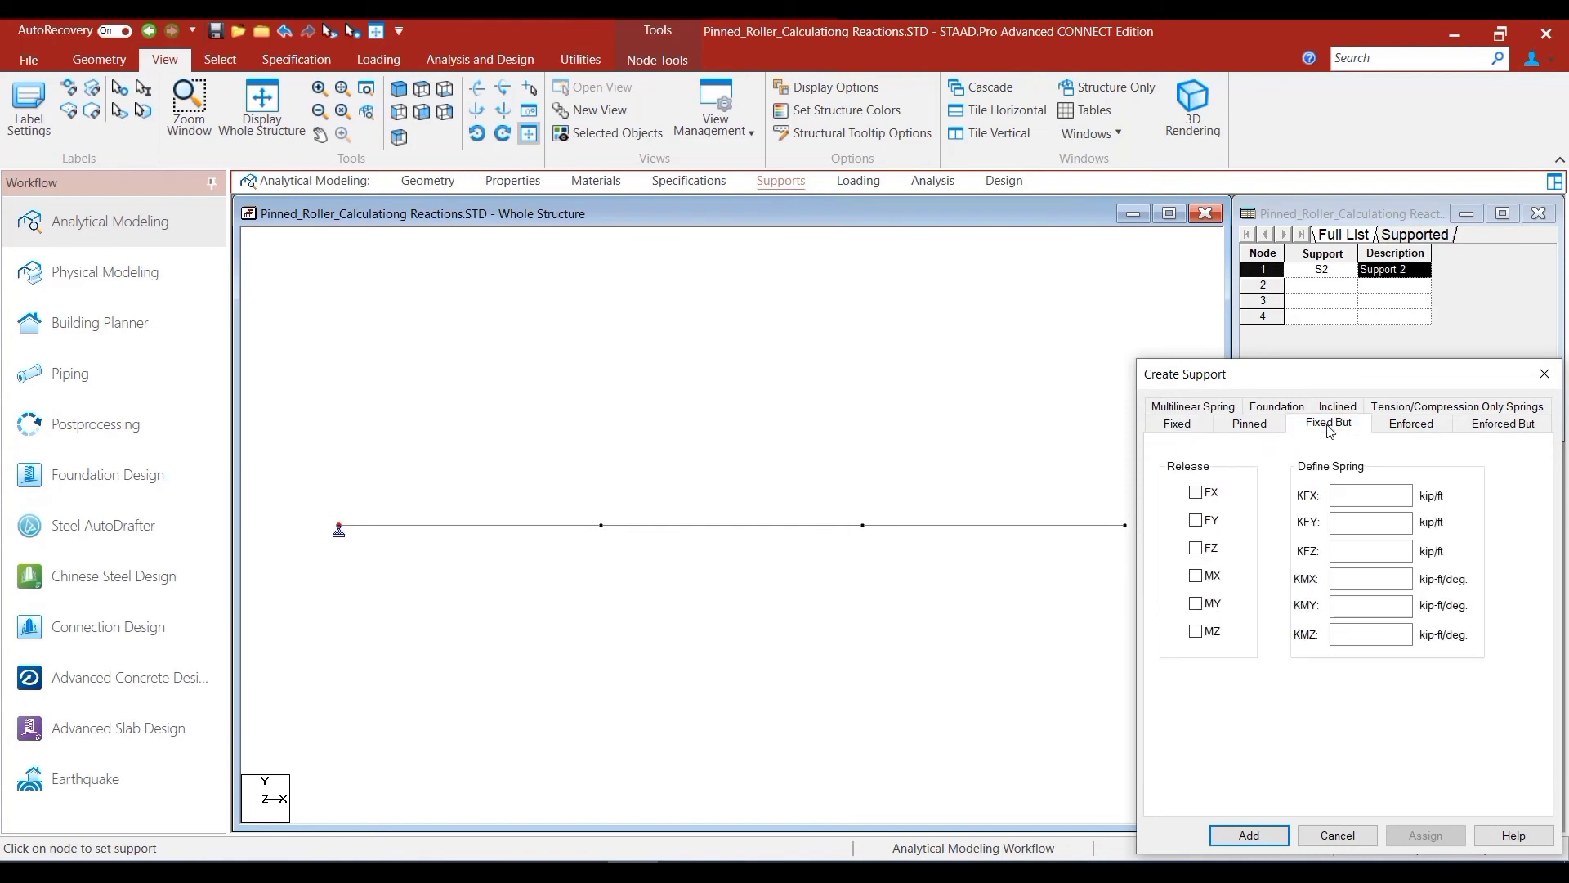
pyautogui.click(1195, 493)
pyautogui.click(1247, 837)
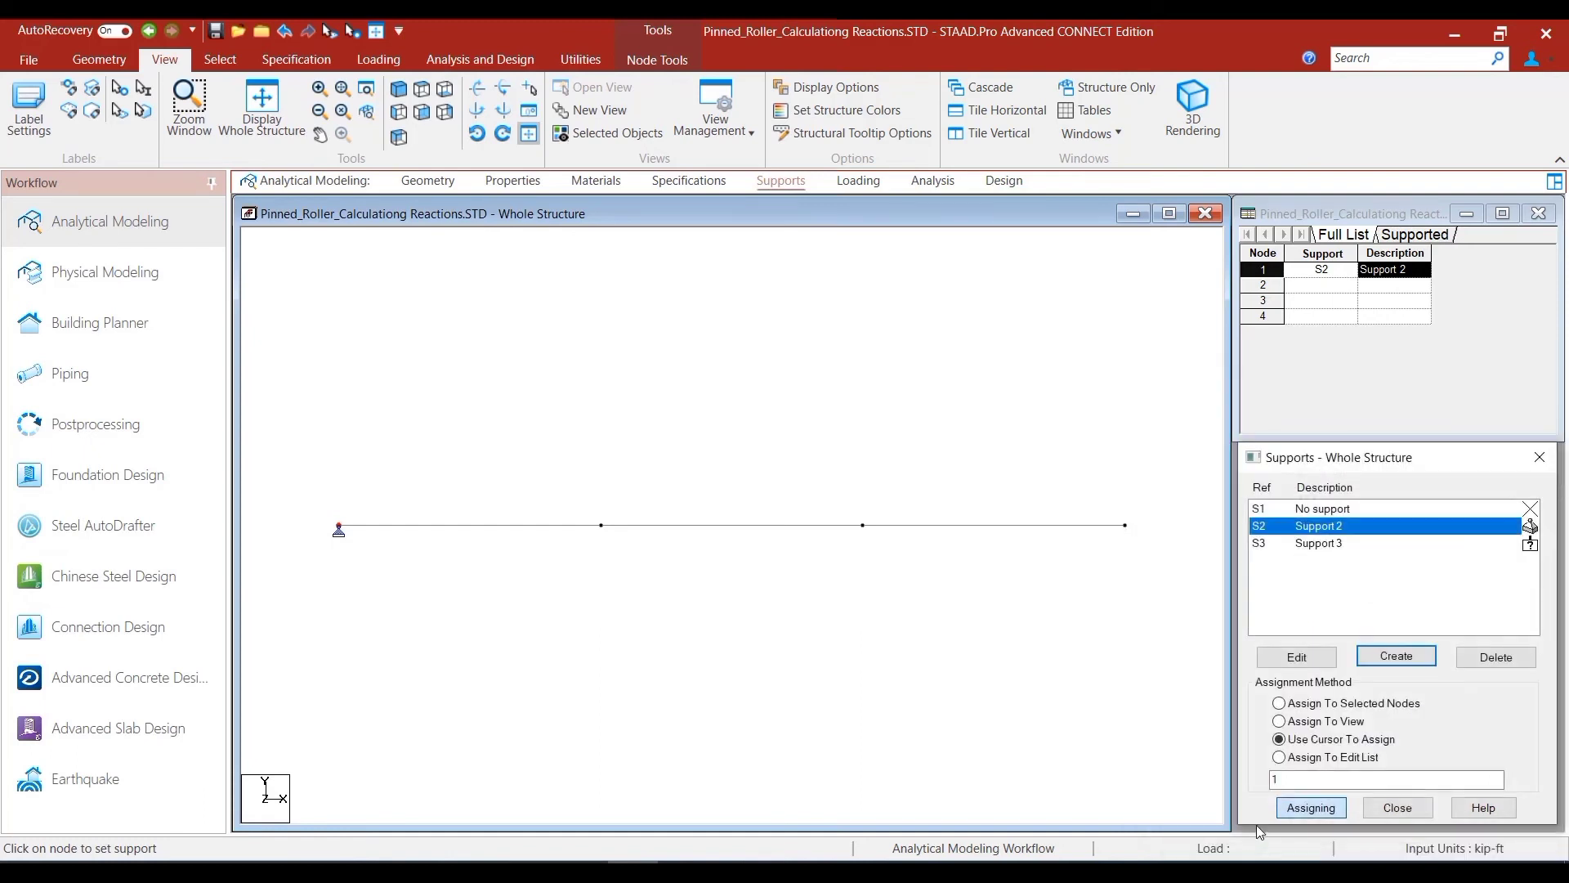
# Assign the Fixed But support to node 2 at the beam's far end, and display the node numbers
pyautogui.click(1328, 546)
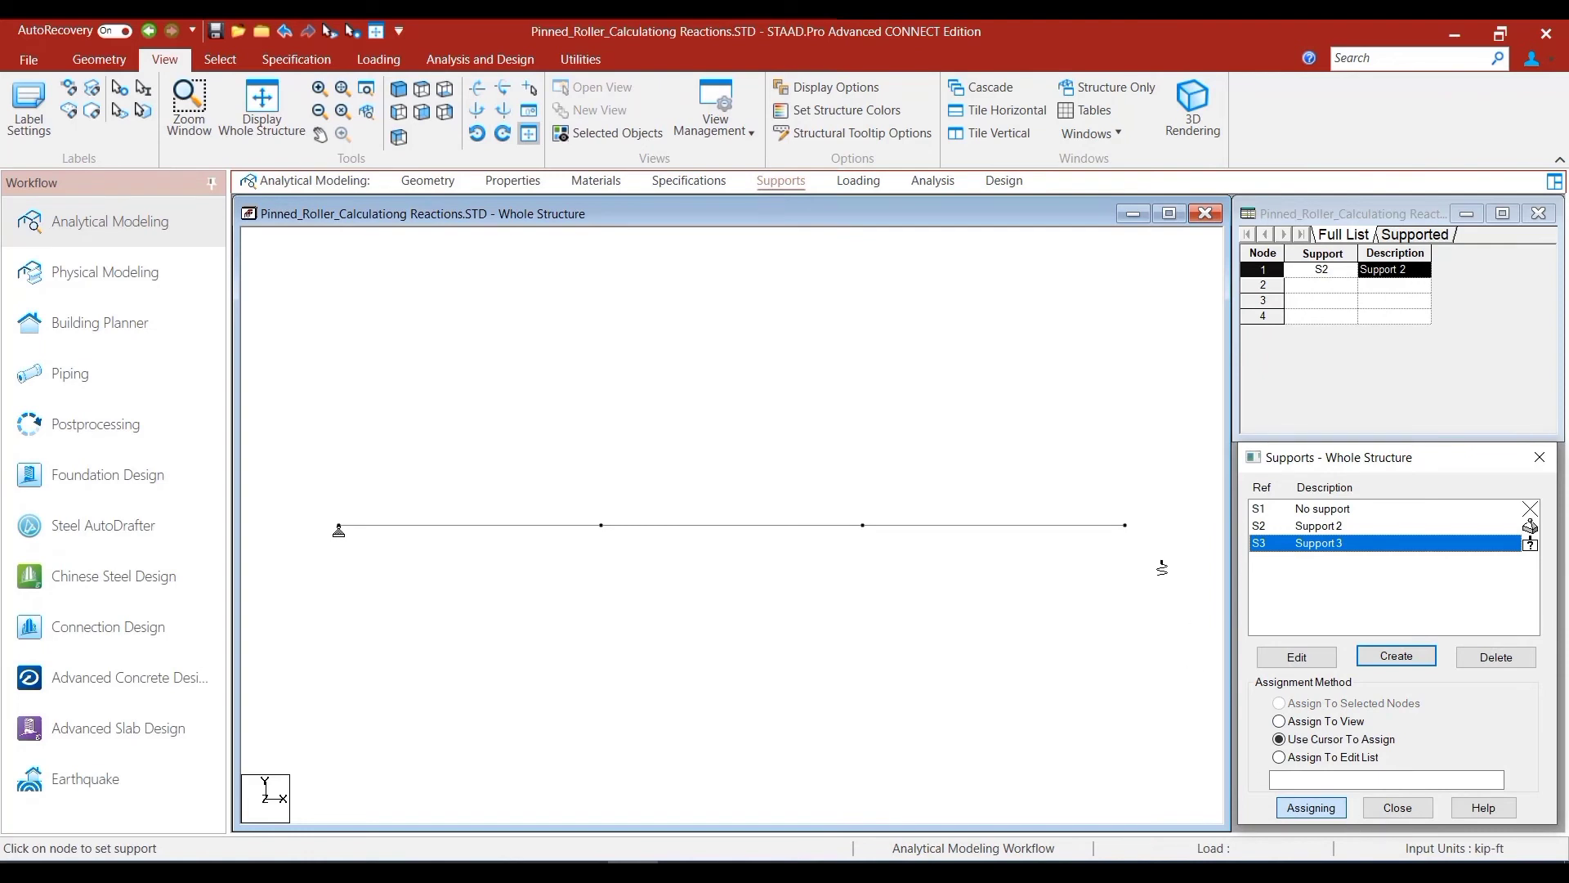
pyautogui.click(1125, 527)
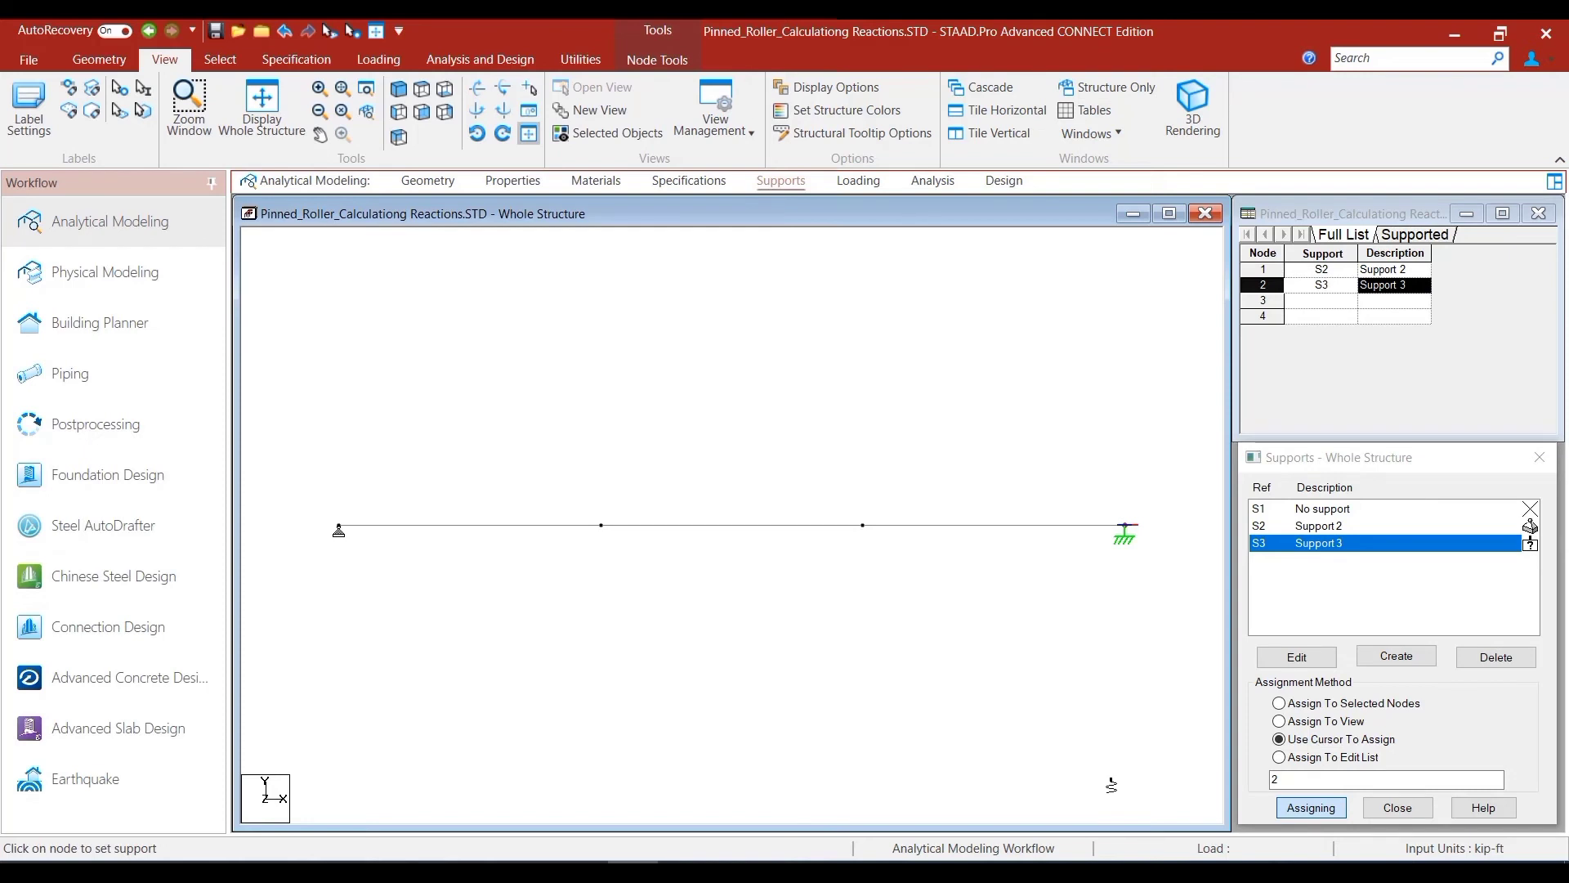
pyautogui.hotkey('shift', 'n')
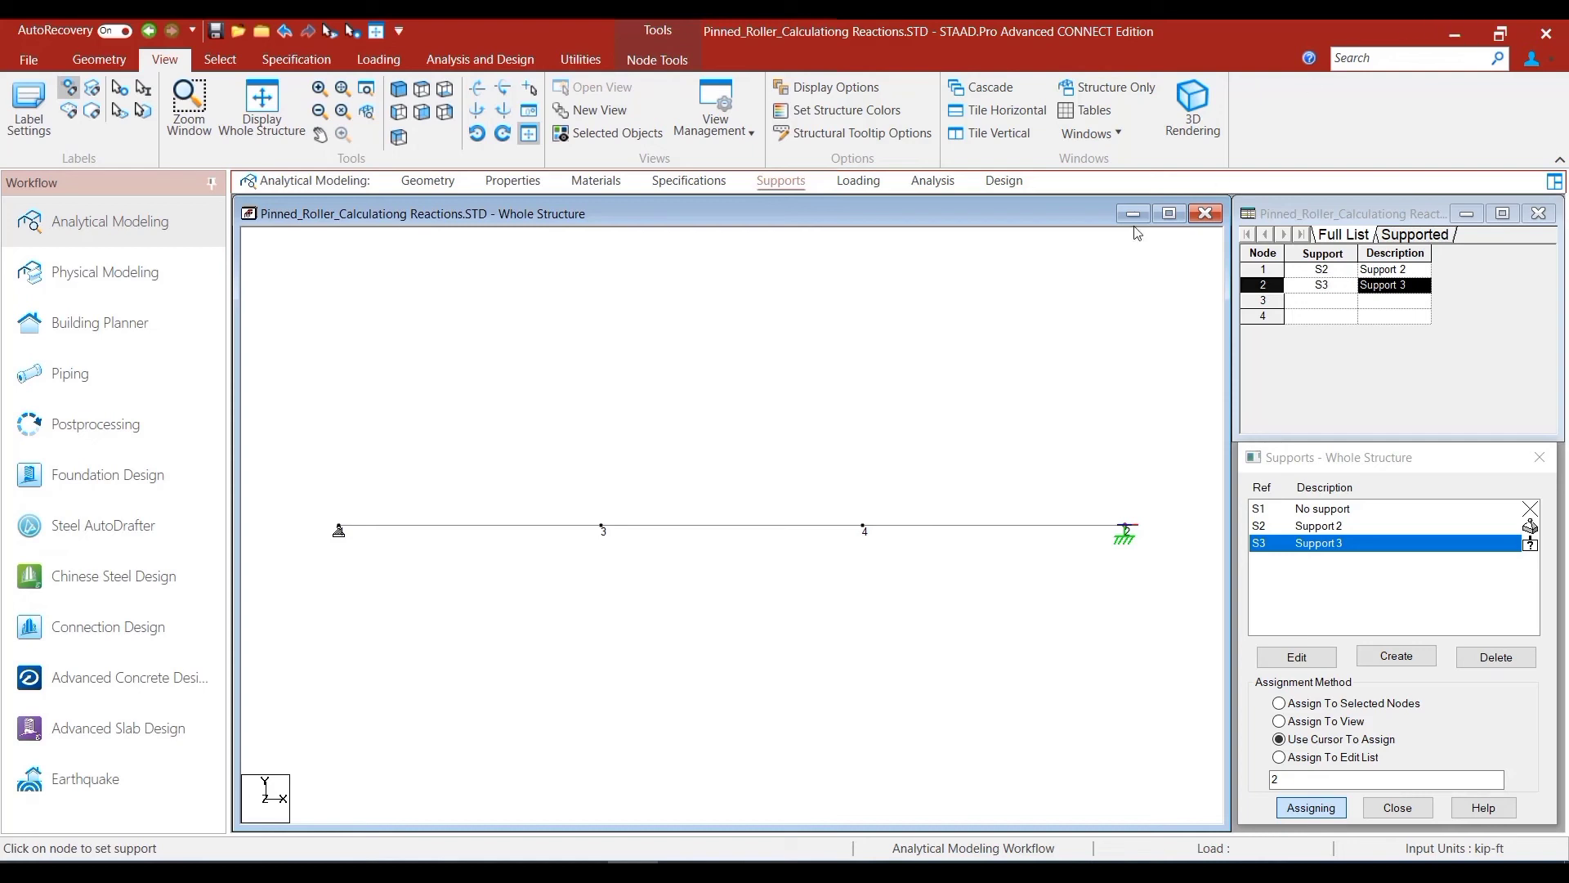
# Add primary load case 1 titled LOAD CASE 1 with loading type None
pyautogui.click(858, 181)
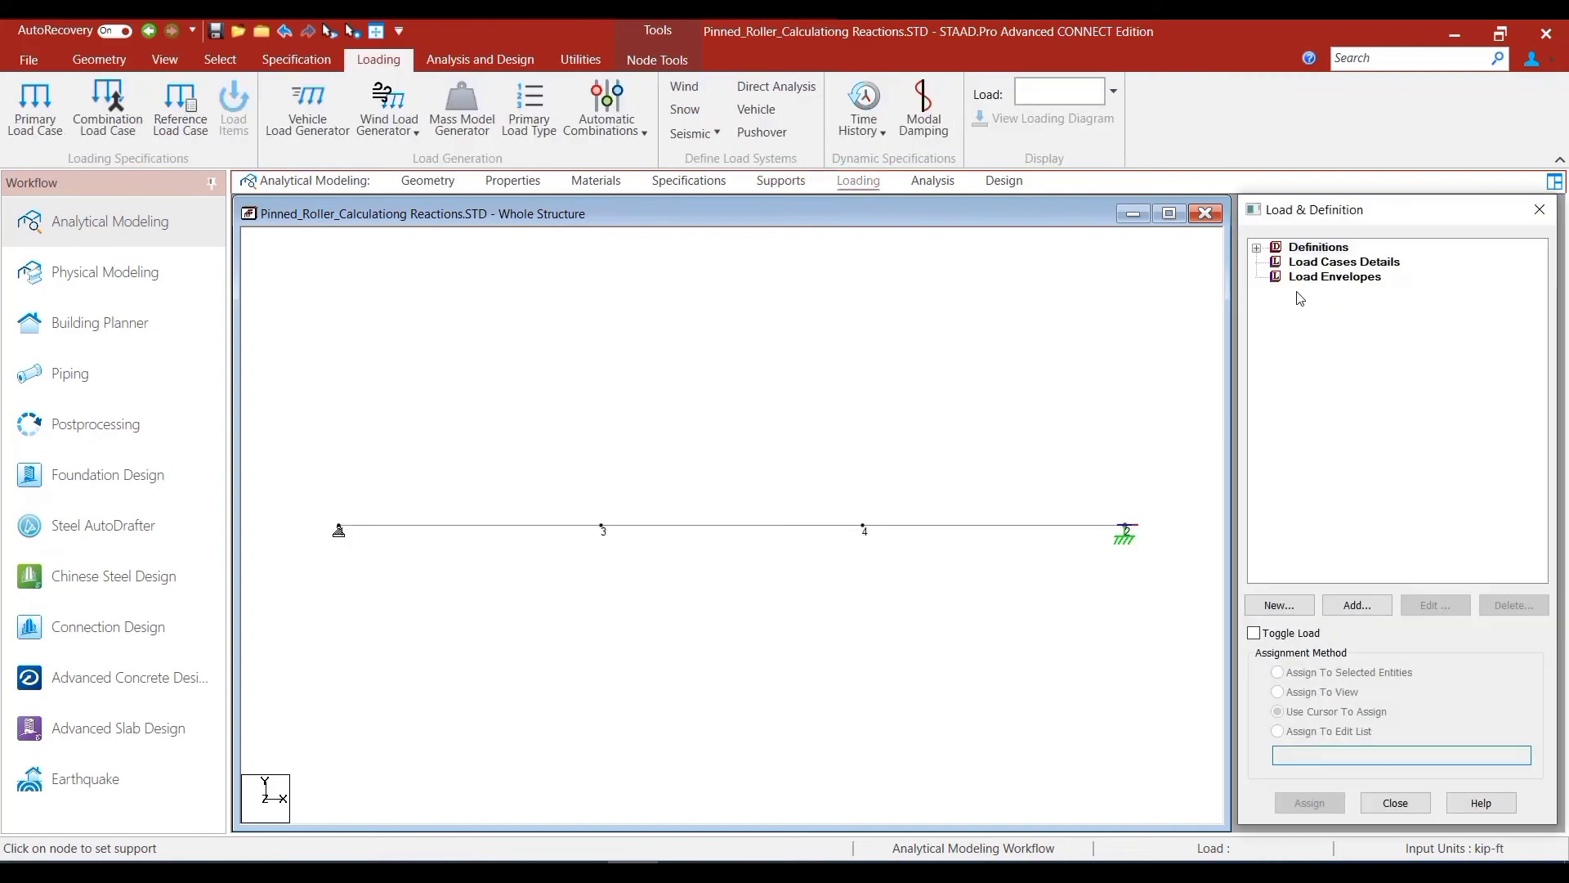
pyautogui.click(1353, 265)
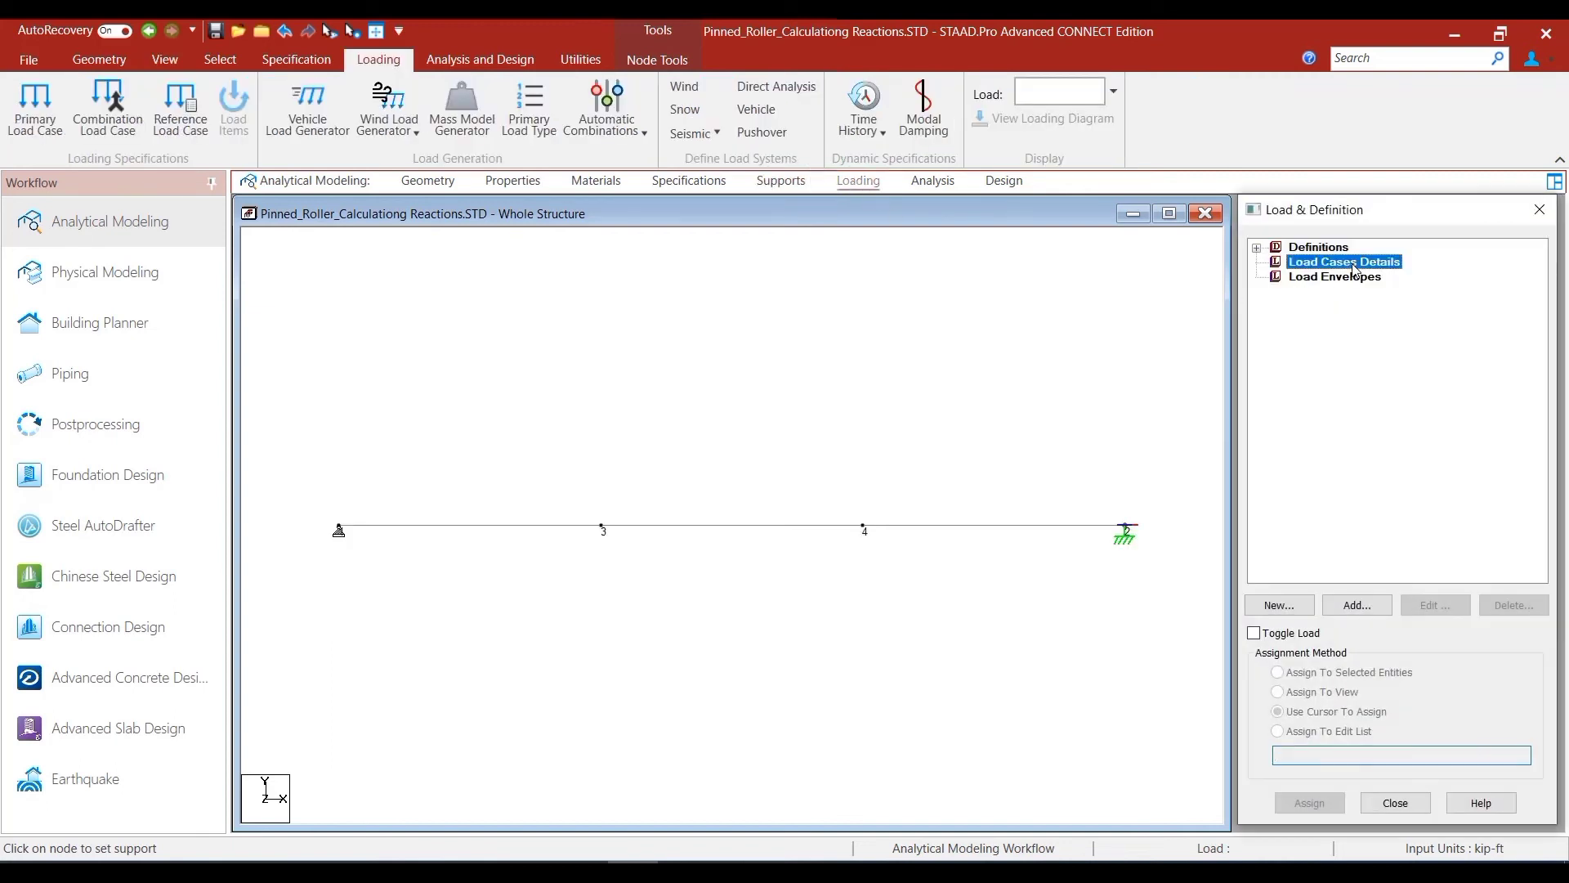
pyautogui.click(1358, 606)
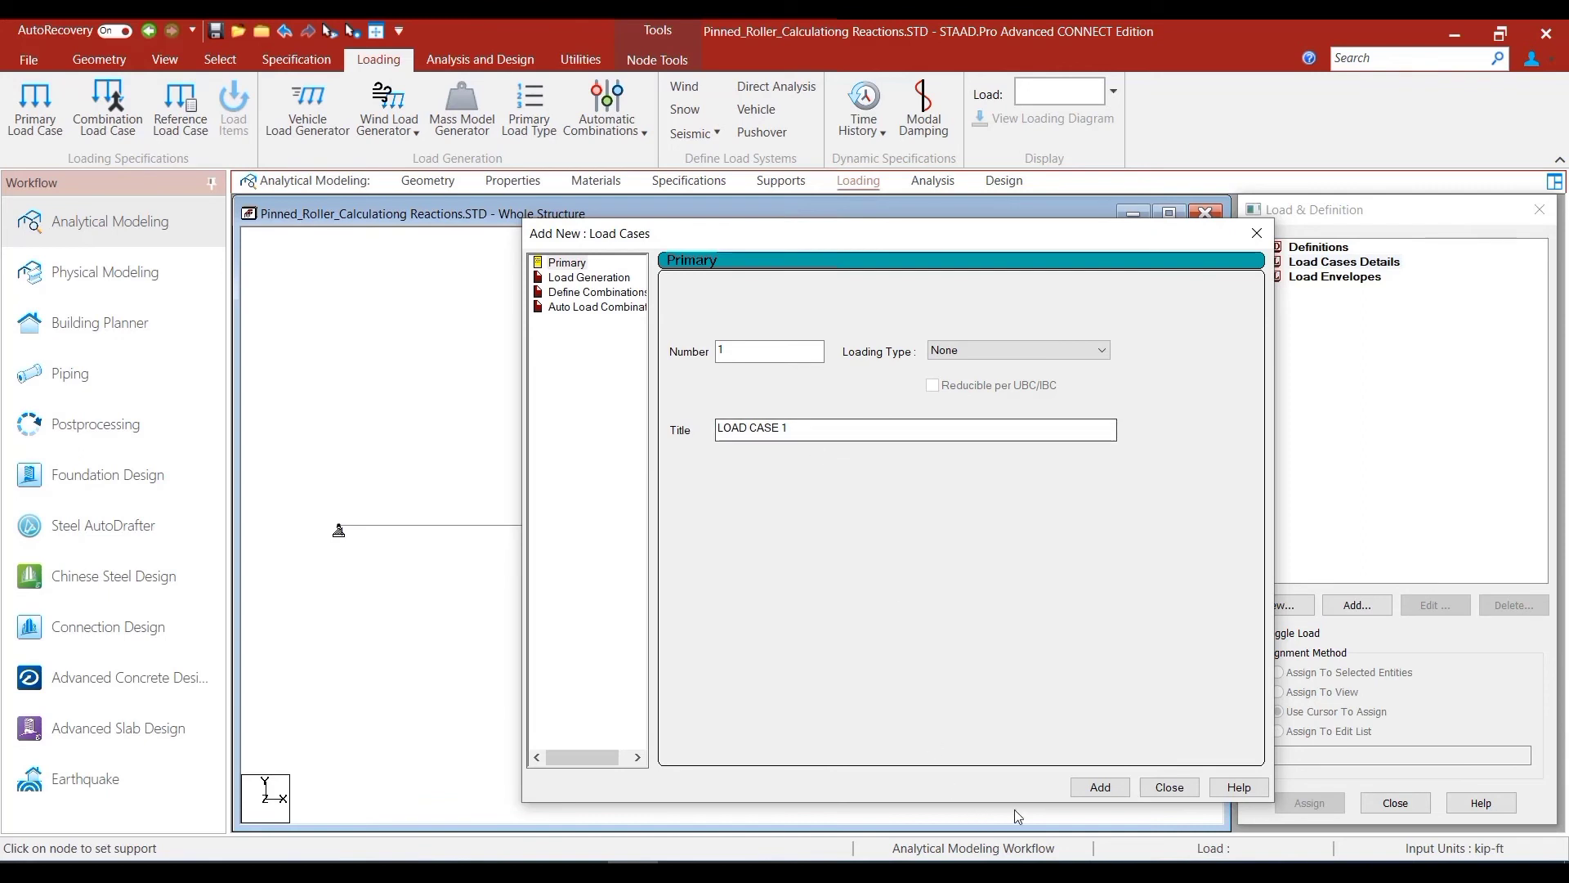
pyautogui.click(1100, 787)
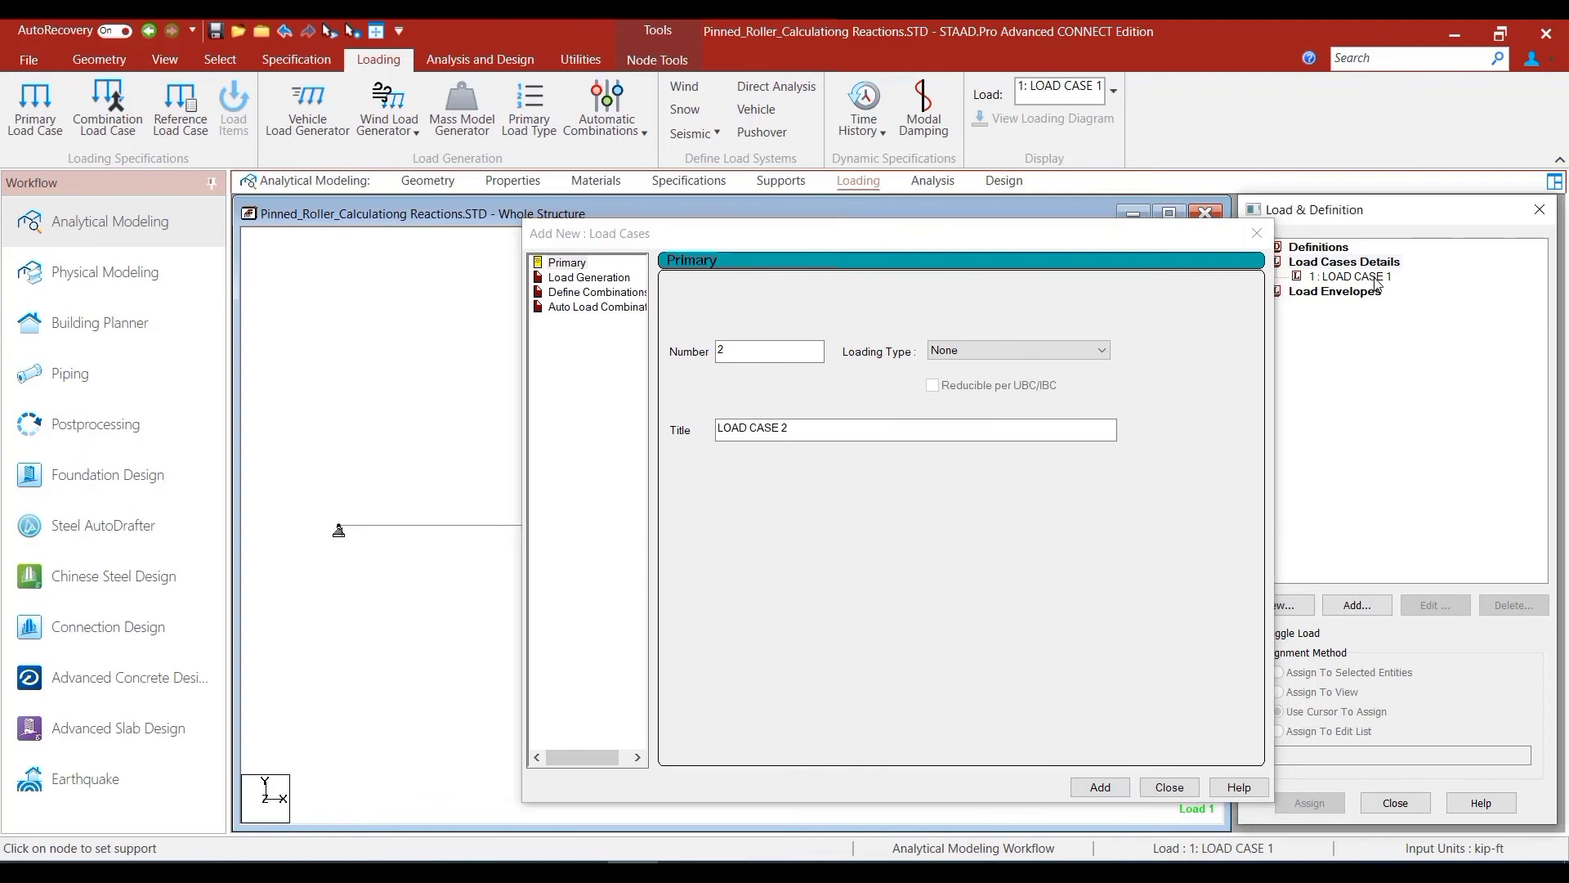
# Add a nodal load with Fy of -60 kip to LOAD CASE 1
pyautogui.click(1361, 276)
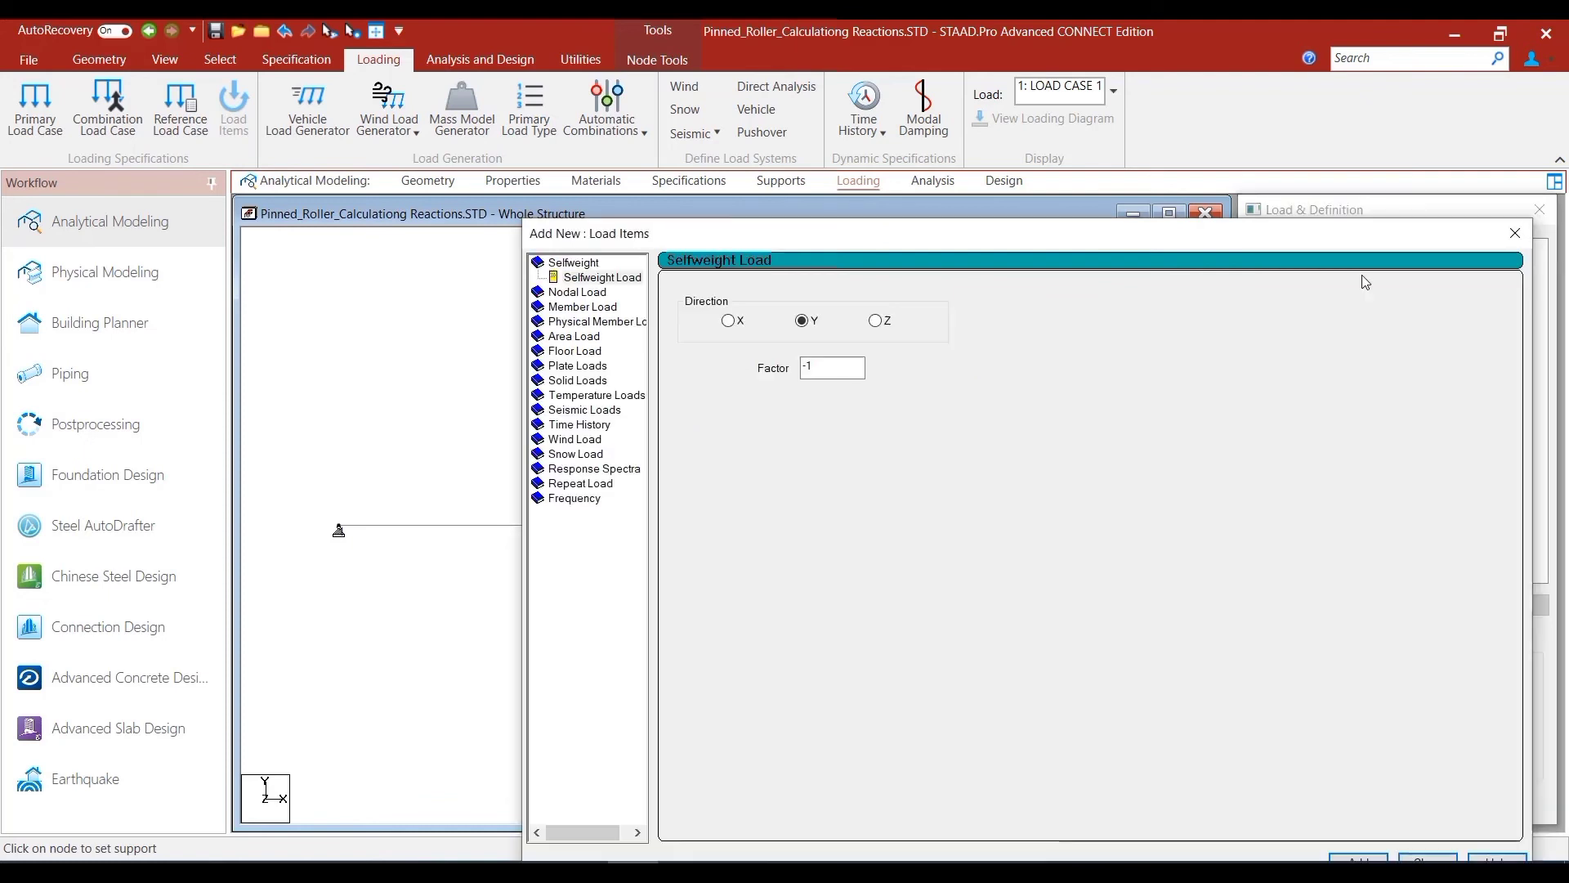
pyautogui.click(585, 293)
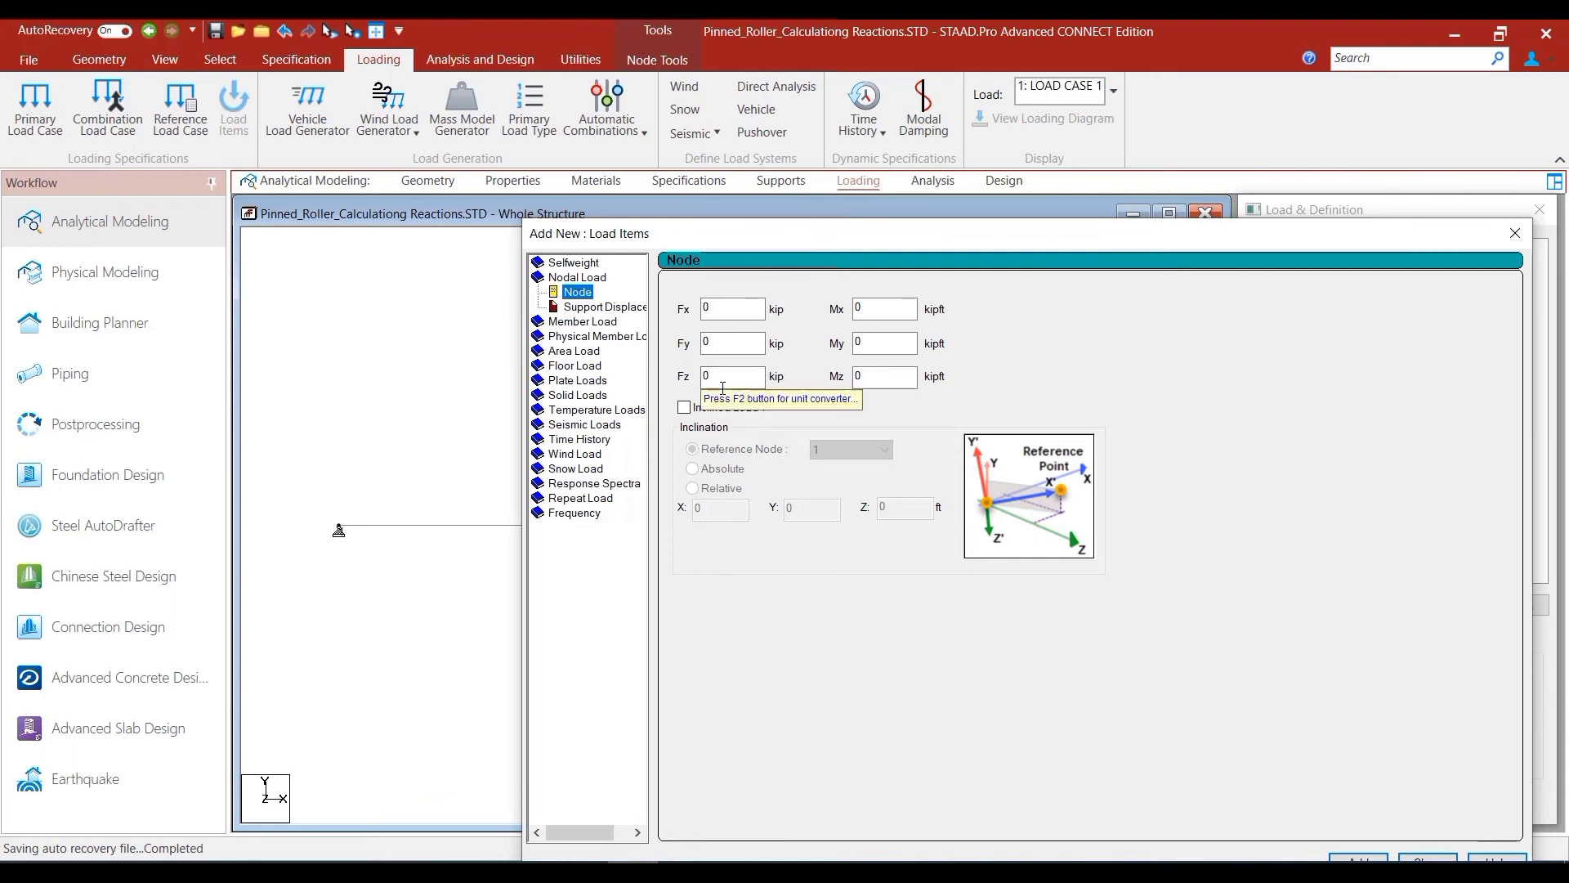
pyautogui.doubleClick(703, 342)
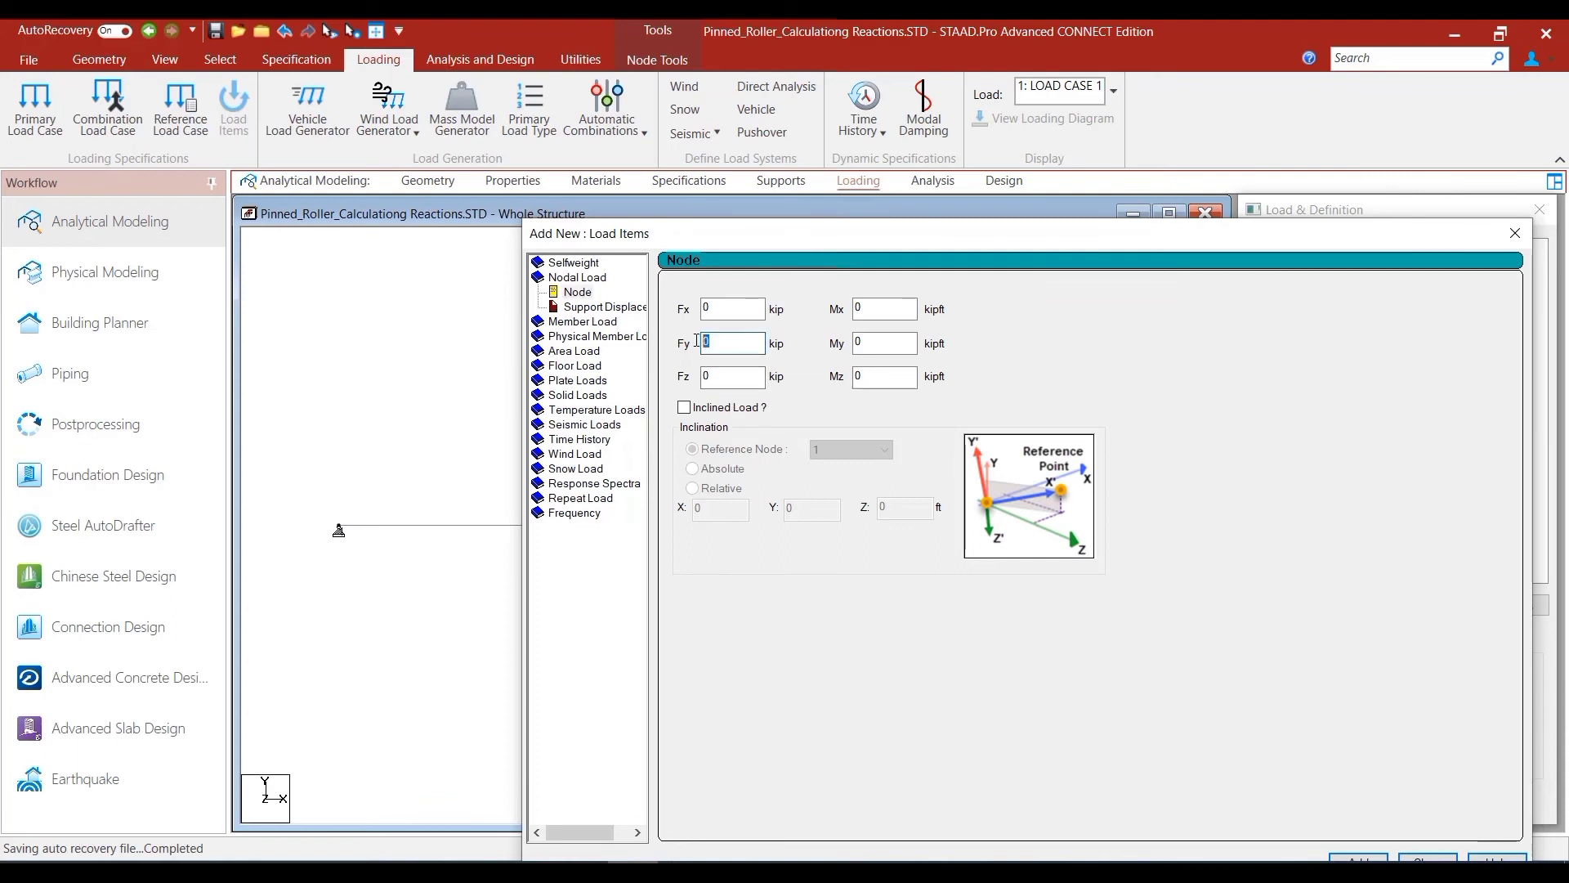
pyautogui.write('-60')
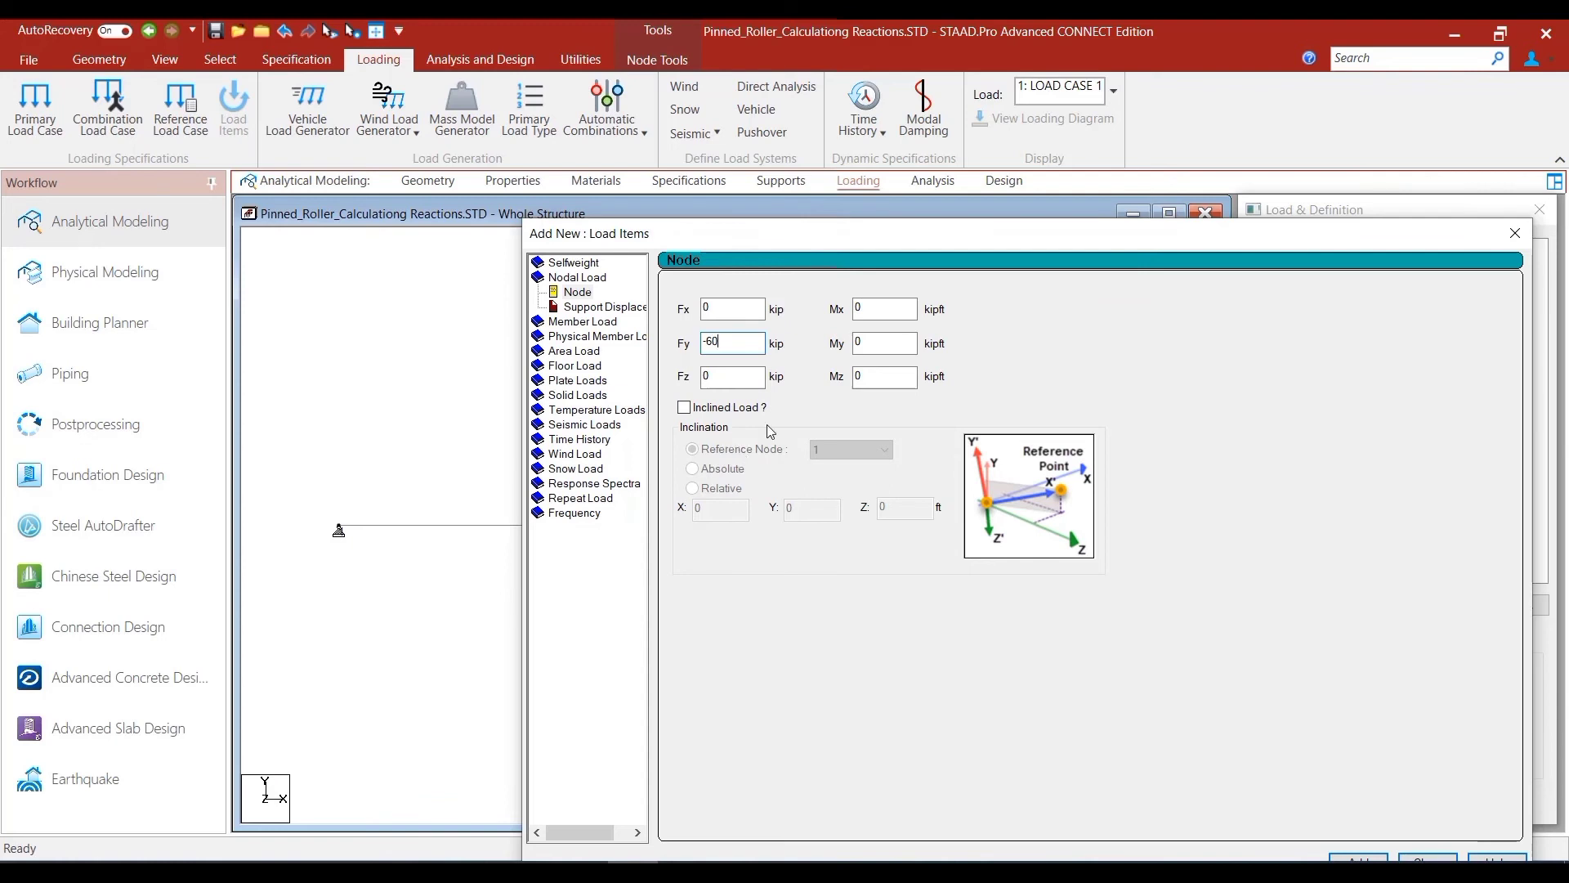
pyautogui.moveTo(1045, 239); pyautogui.dragTo(708, 160)
pyautogui.click(1024, 783)
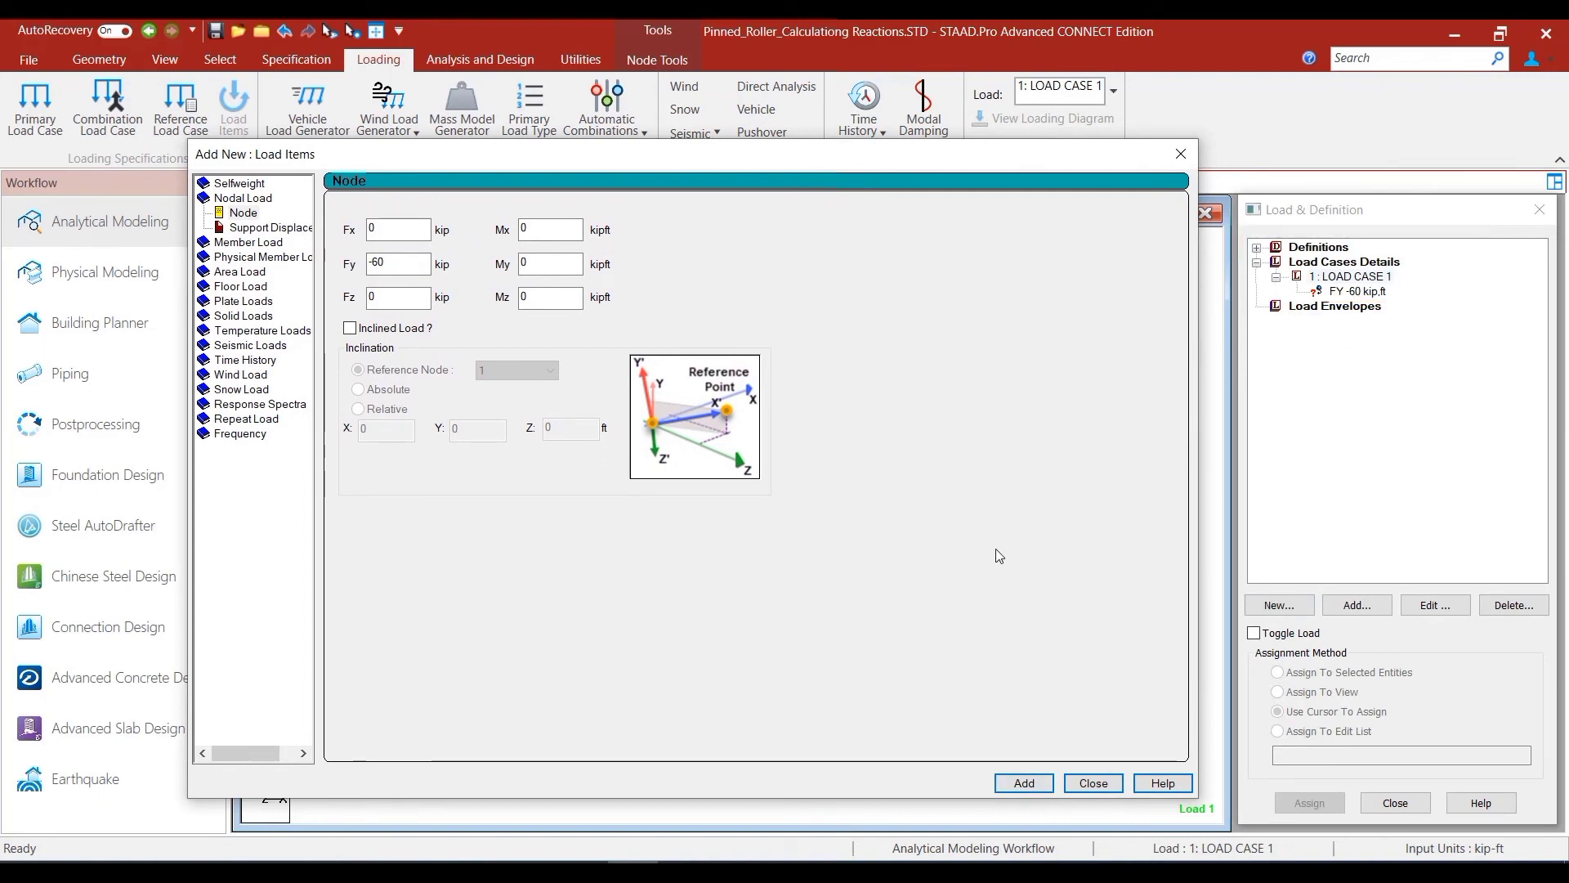
# Define the new nodal load as inclined, using an absolute reference point with X 0, Y 16 and Z 0 ft
pyautogui.doubleClick(391, 261)
pyautogui.press('BackSpace')
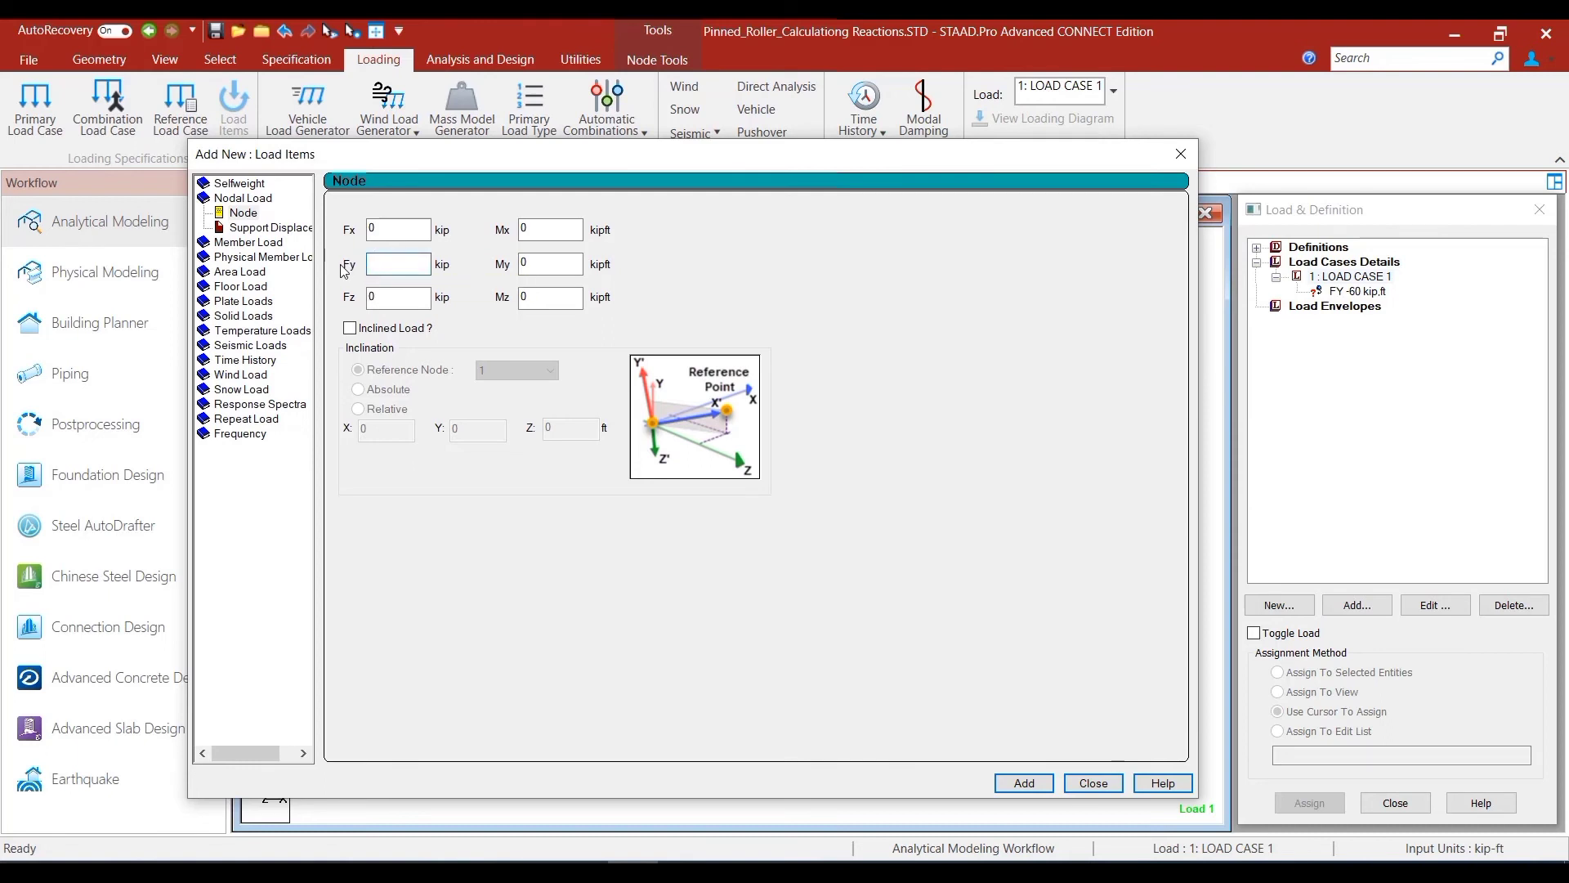
pyautogui.click(350, 327)
pyautogui.click(393, 262)
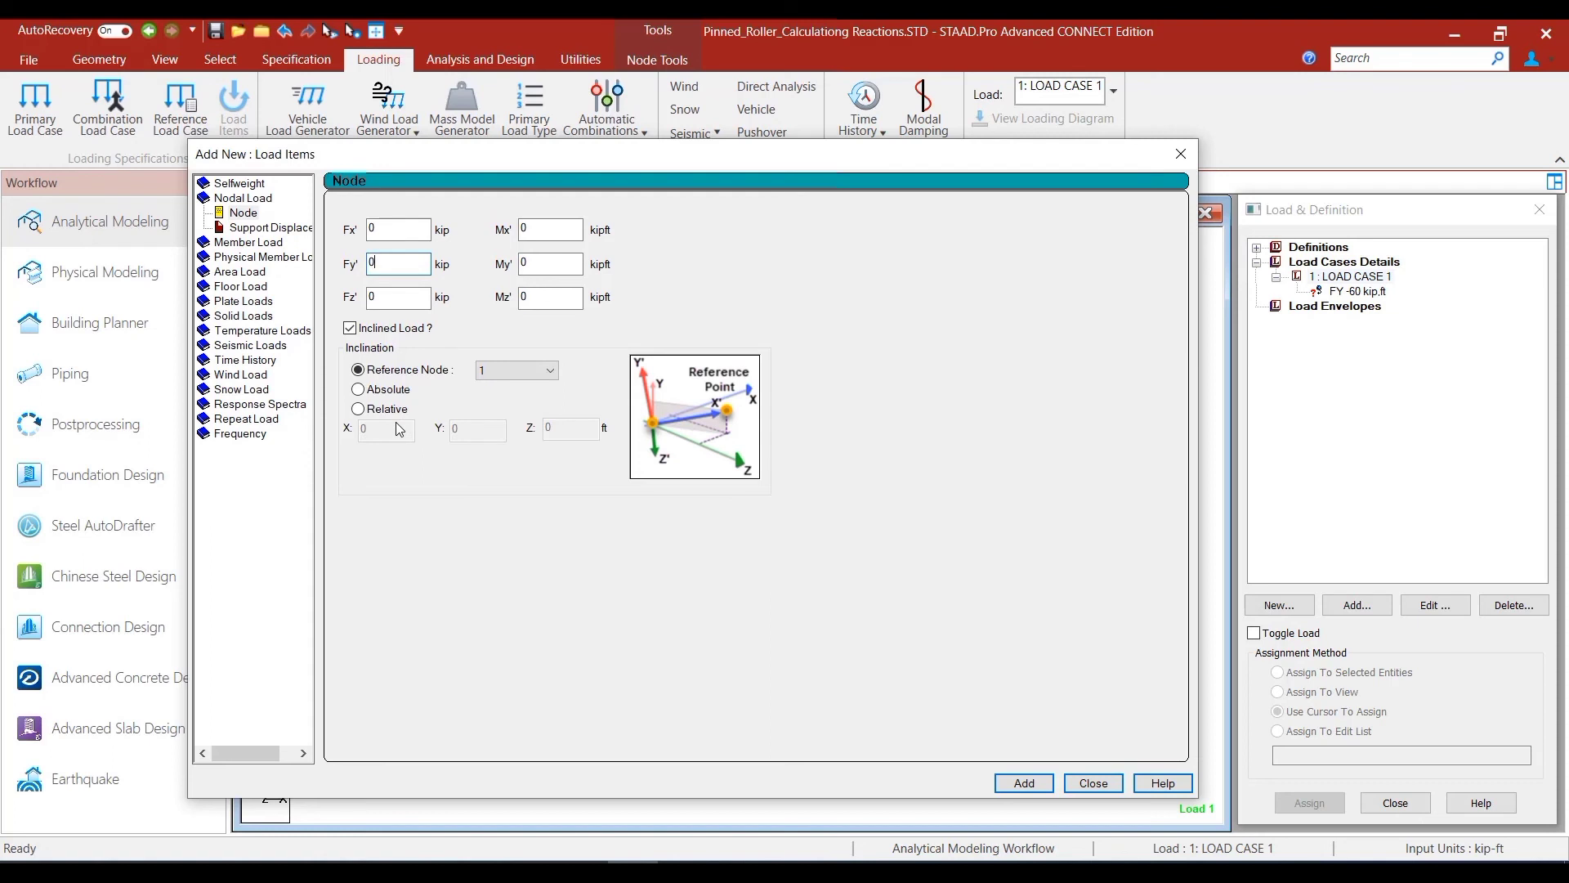
pyautogui.click(389, 389)
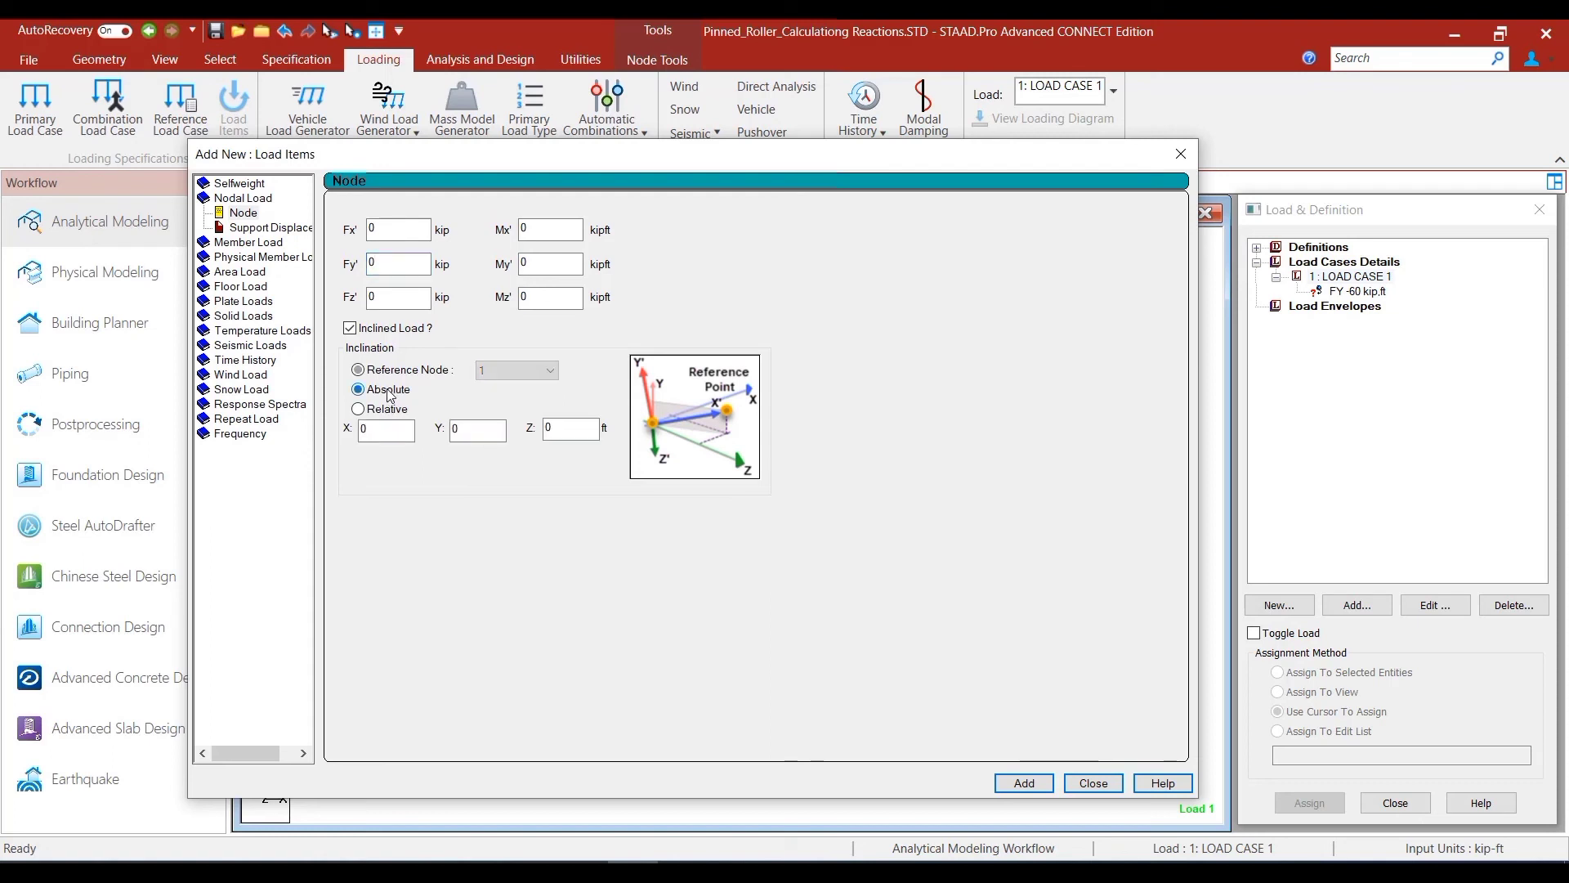
pyautogui.doubleClick(383, 433)
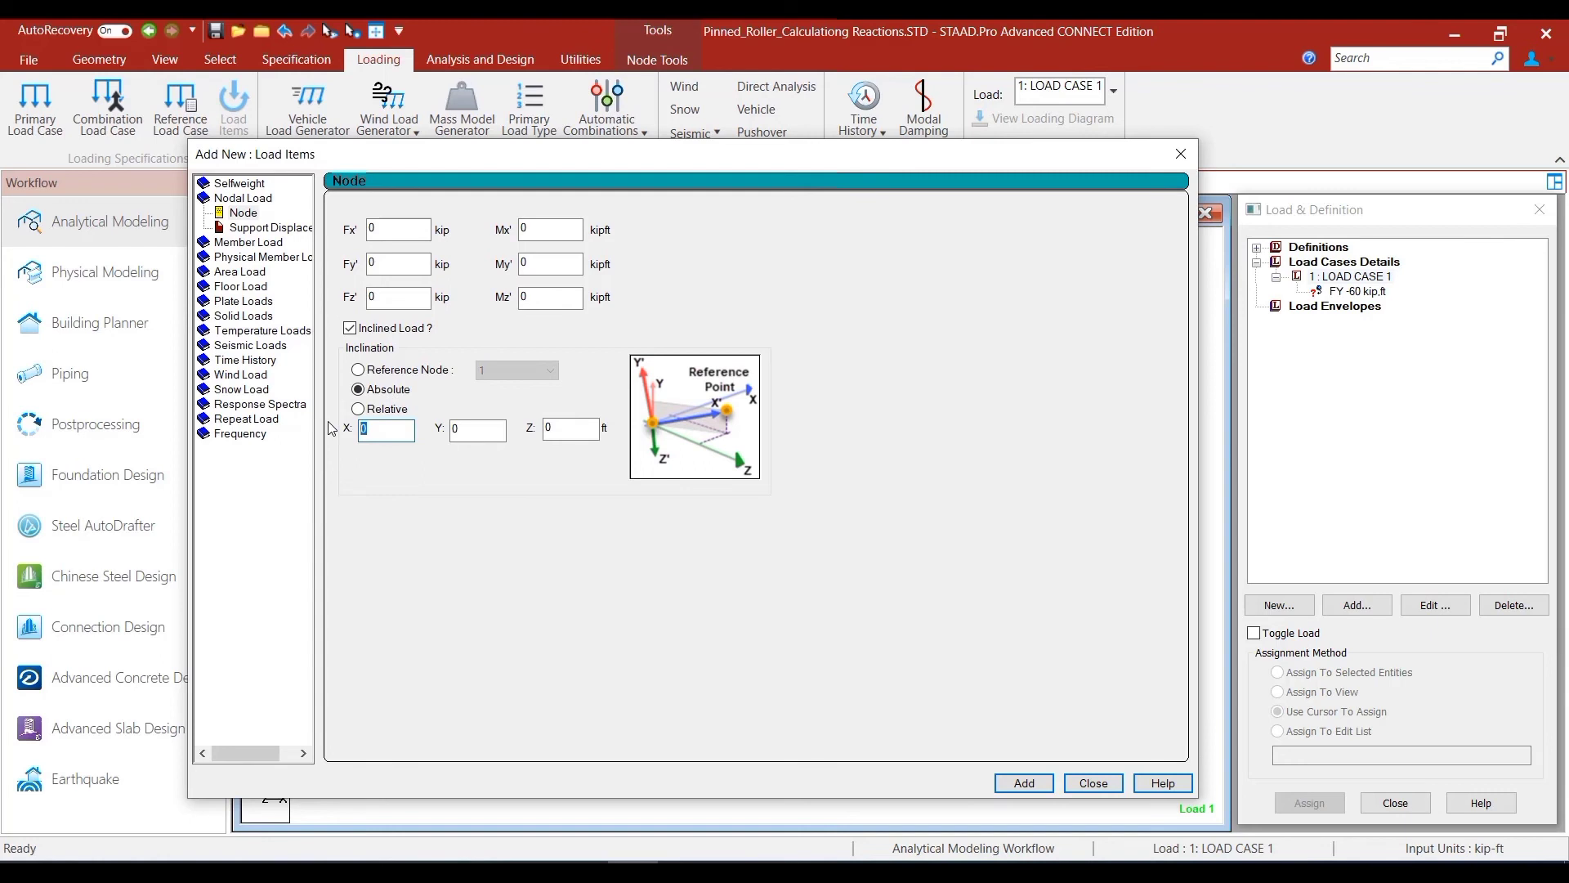
pyautogui.doubleClick(473, 430)
pyautogui.write('16')
# Set the inclined load's Fx' to 60 kip and add it to LOAD CASE 1
pyautogui.moveTo(393, 235); pyautogui.dragTo(354, 235)
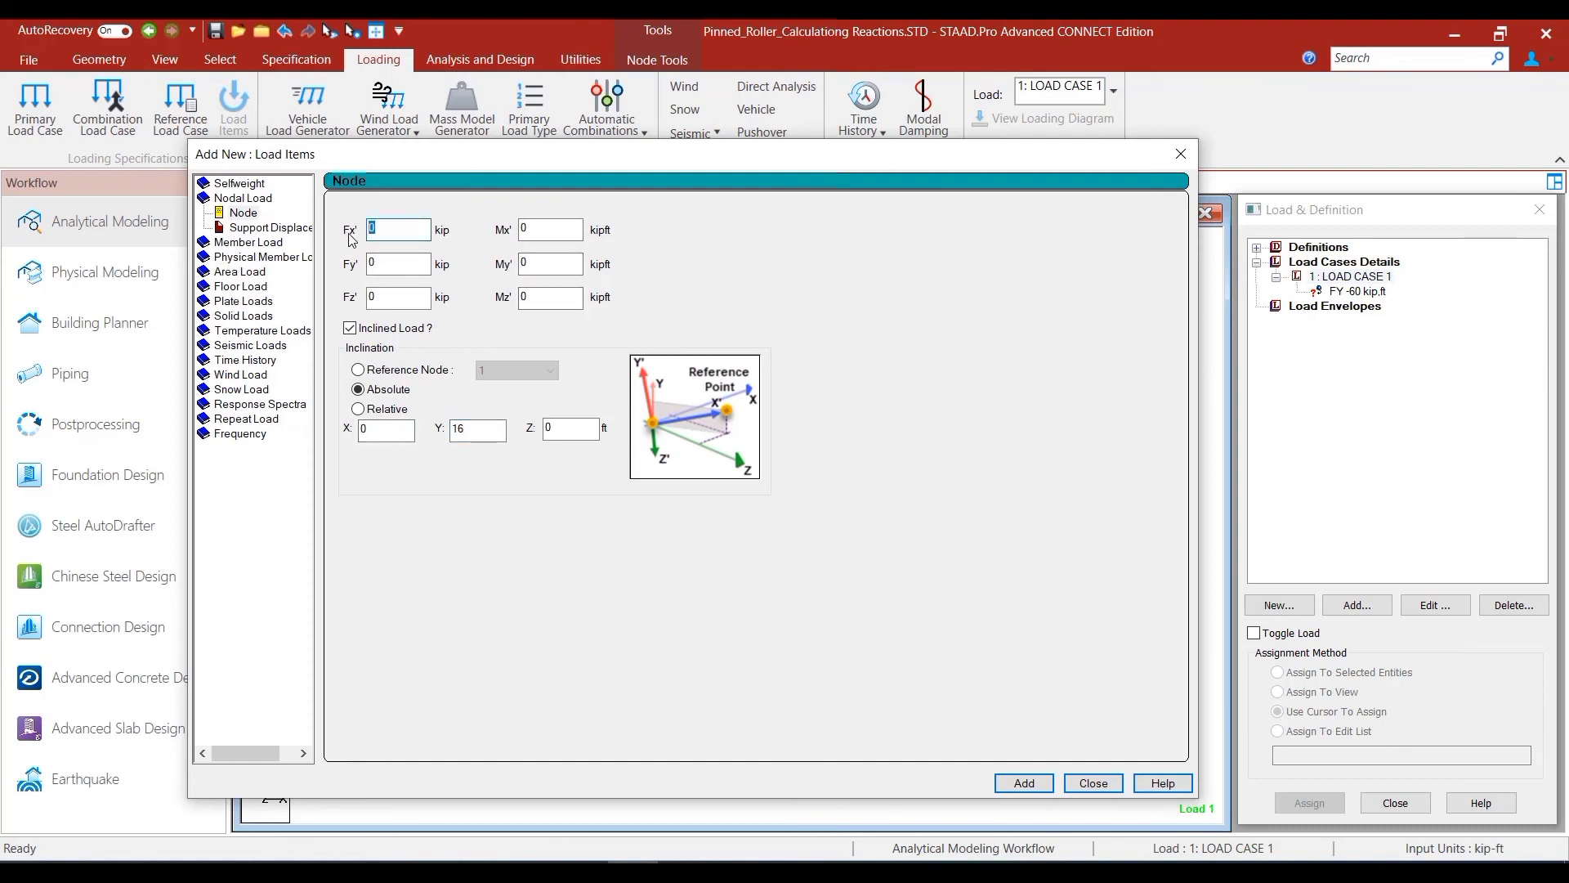
pyautogui.write('60')
pyautogui.click(1024, 782)
pyautogui.click(1093, 783)
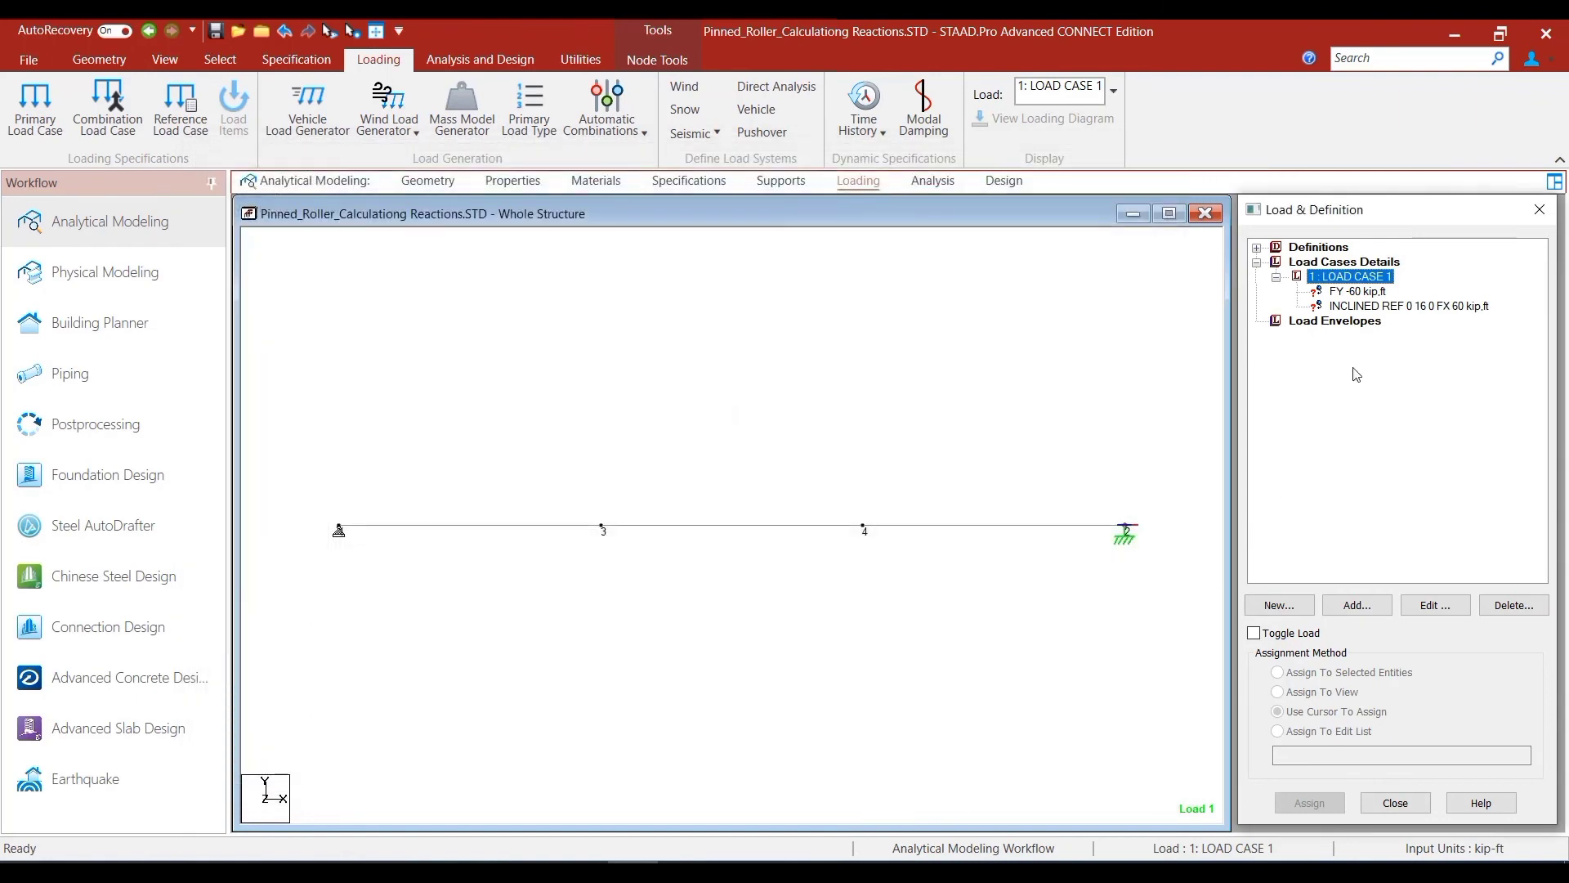
# Assign the FY -60 kip nodal load to node 3 using the cursor
pyautogui.click(1373, 293)
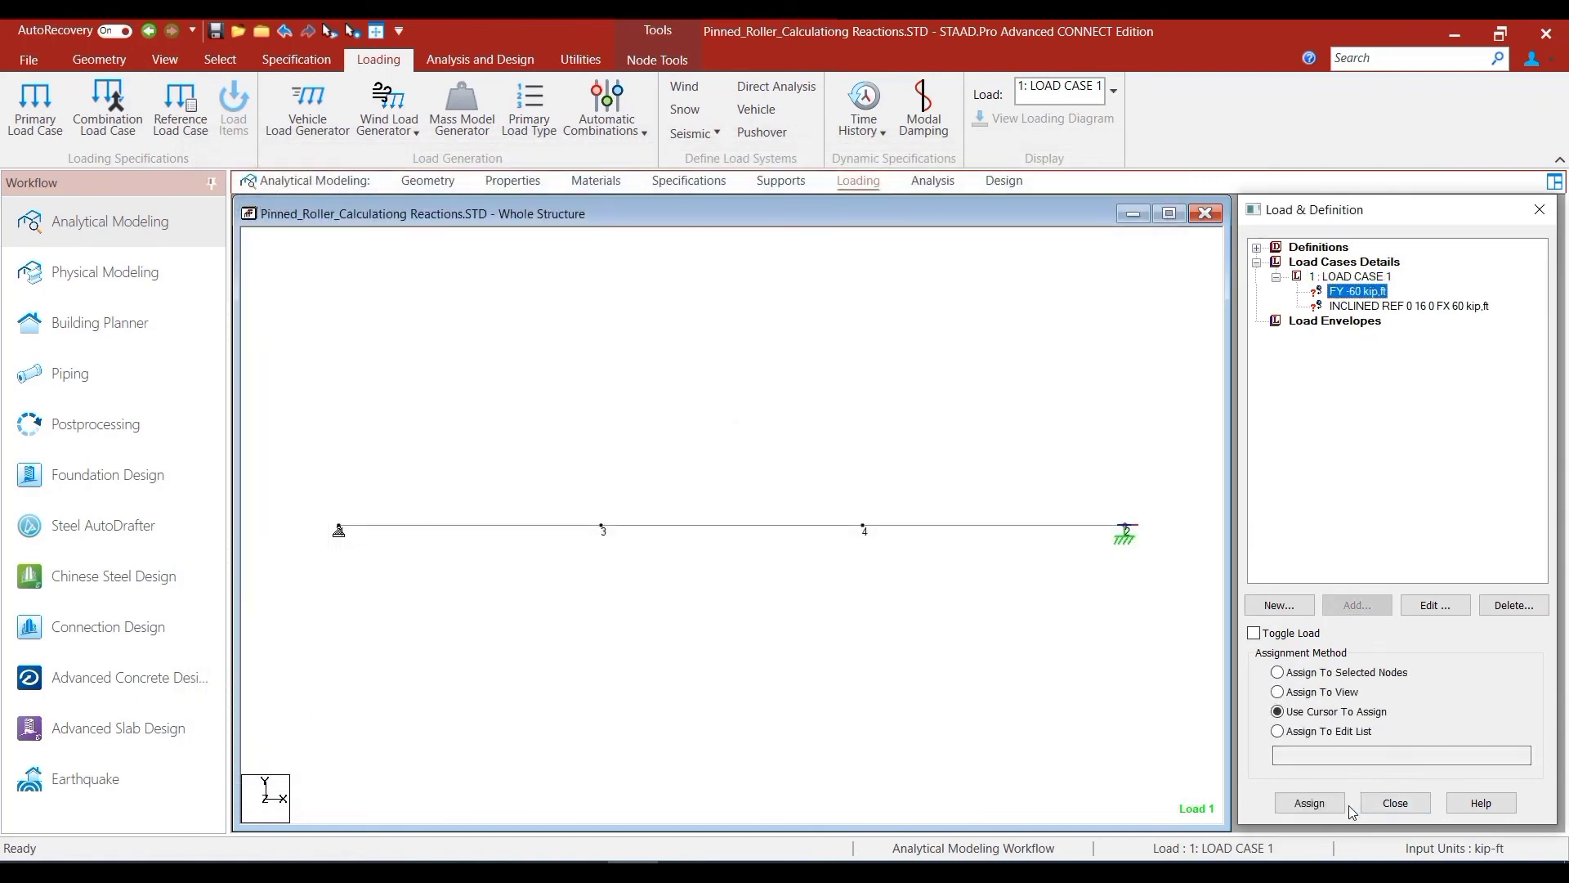
pyautogui.click(1313, 803)
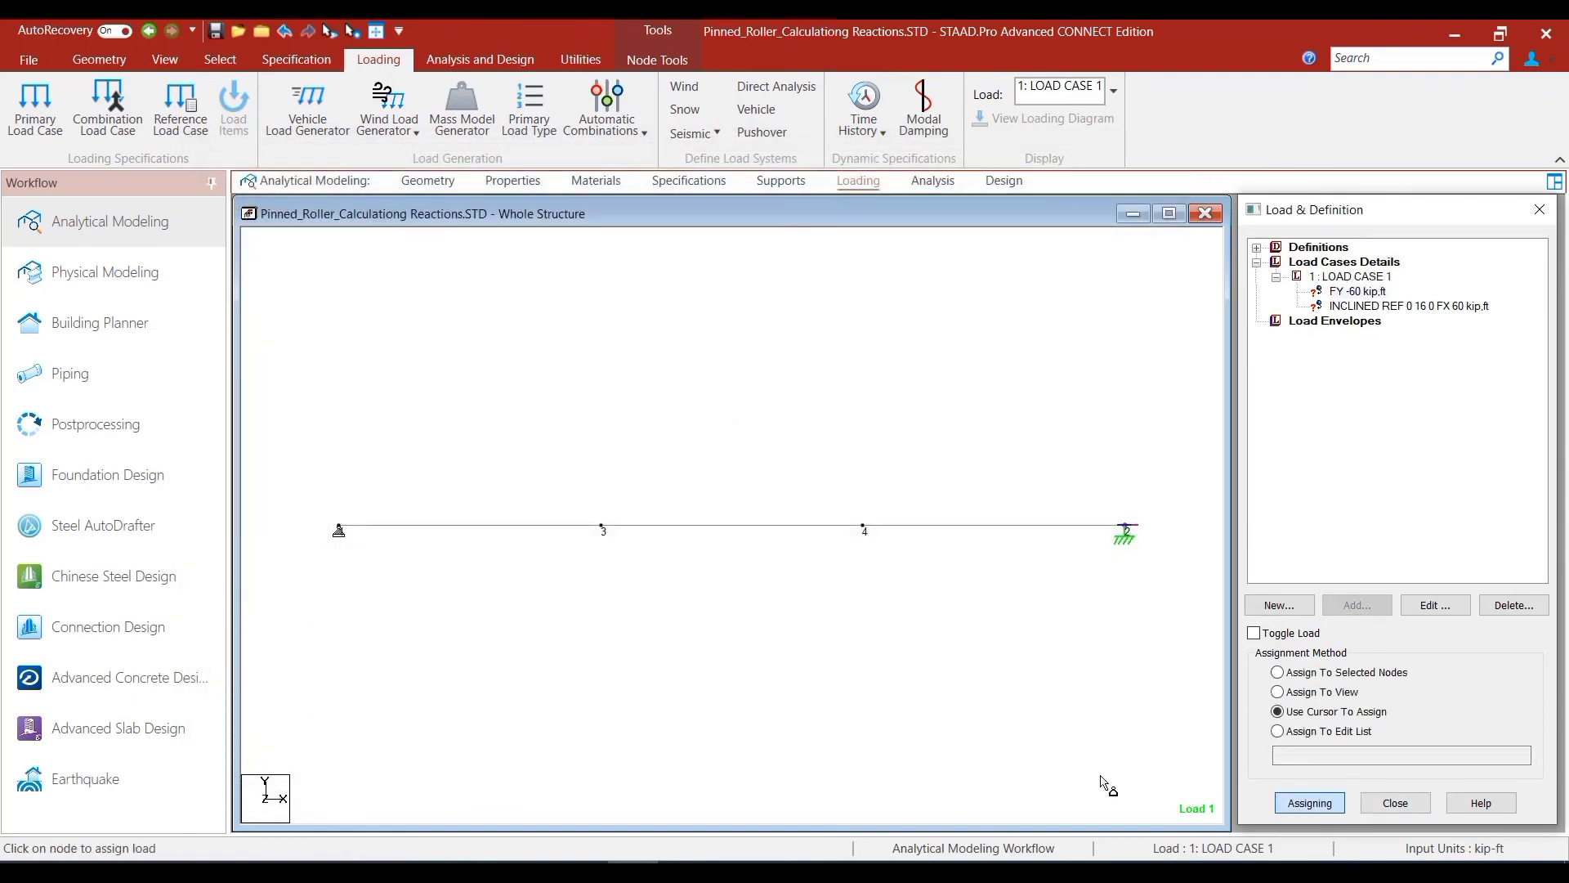
pyautogui.click(603, 526)
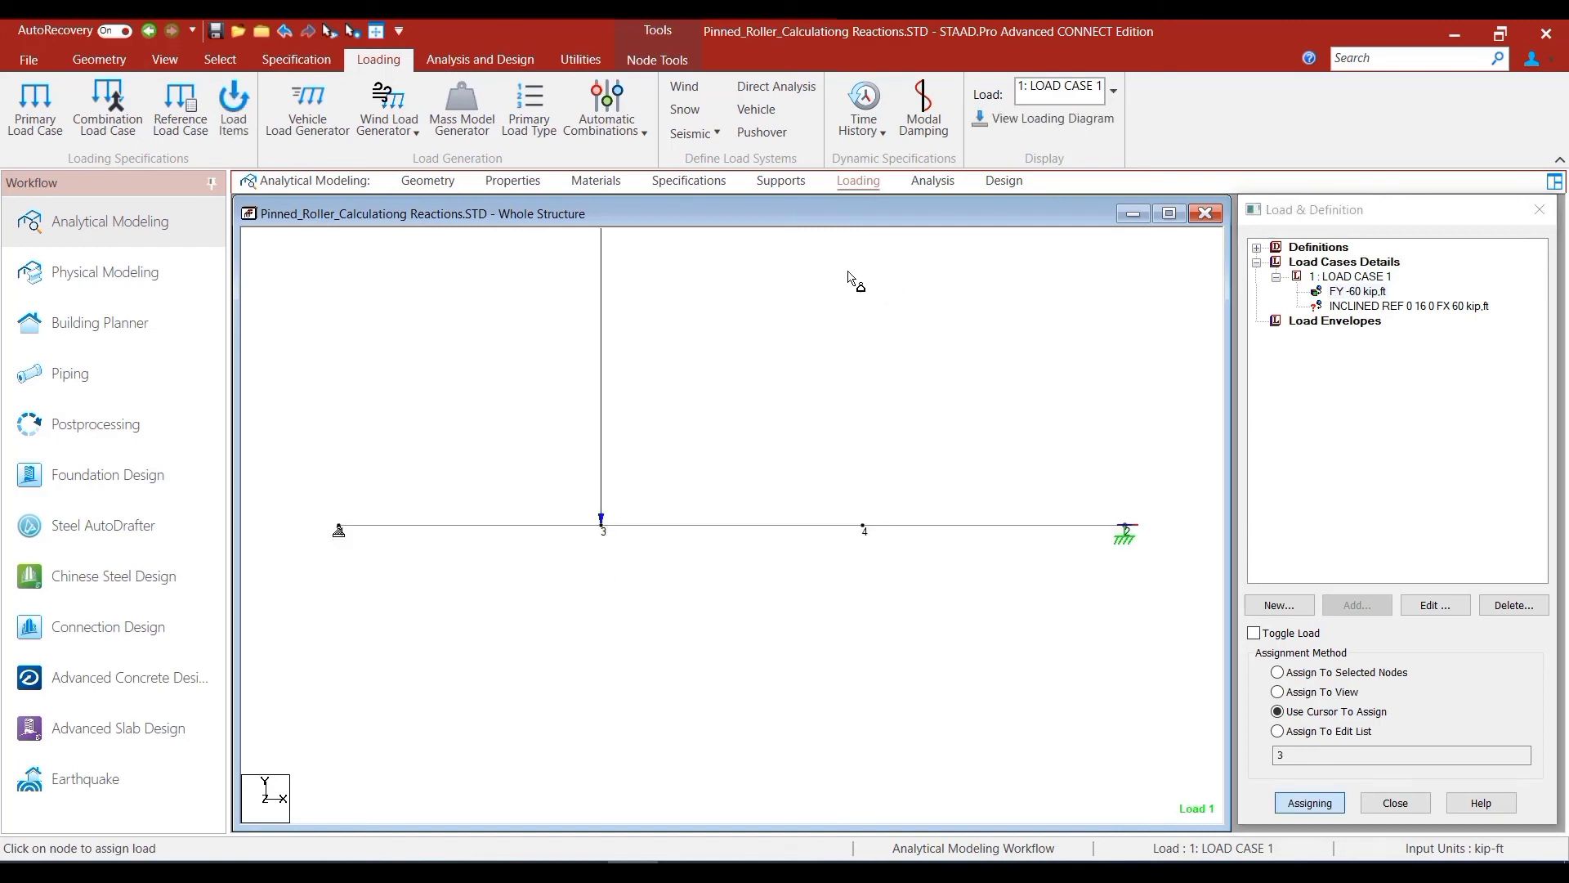
# Set the point force display scale to 20 kip per ft, with scale changes applied immediately
pyautogui.click(570, 62)
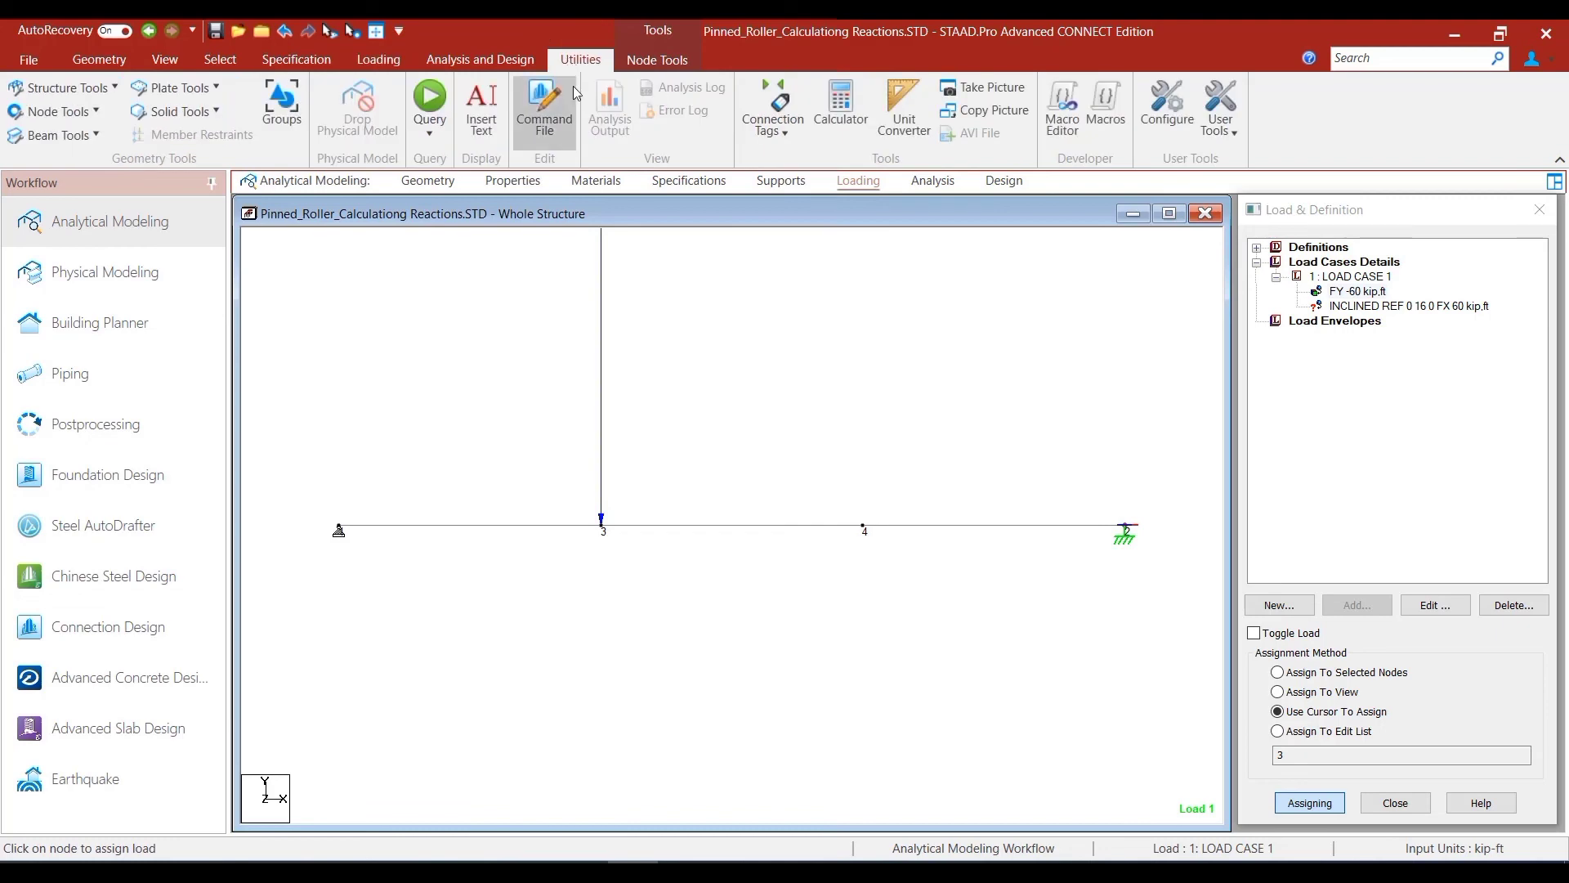
pyautogui.rightClick(854, 309)
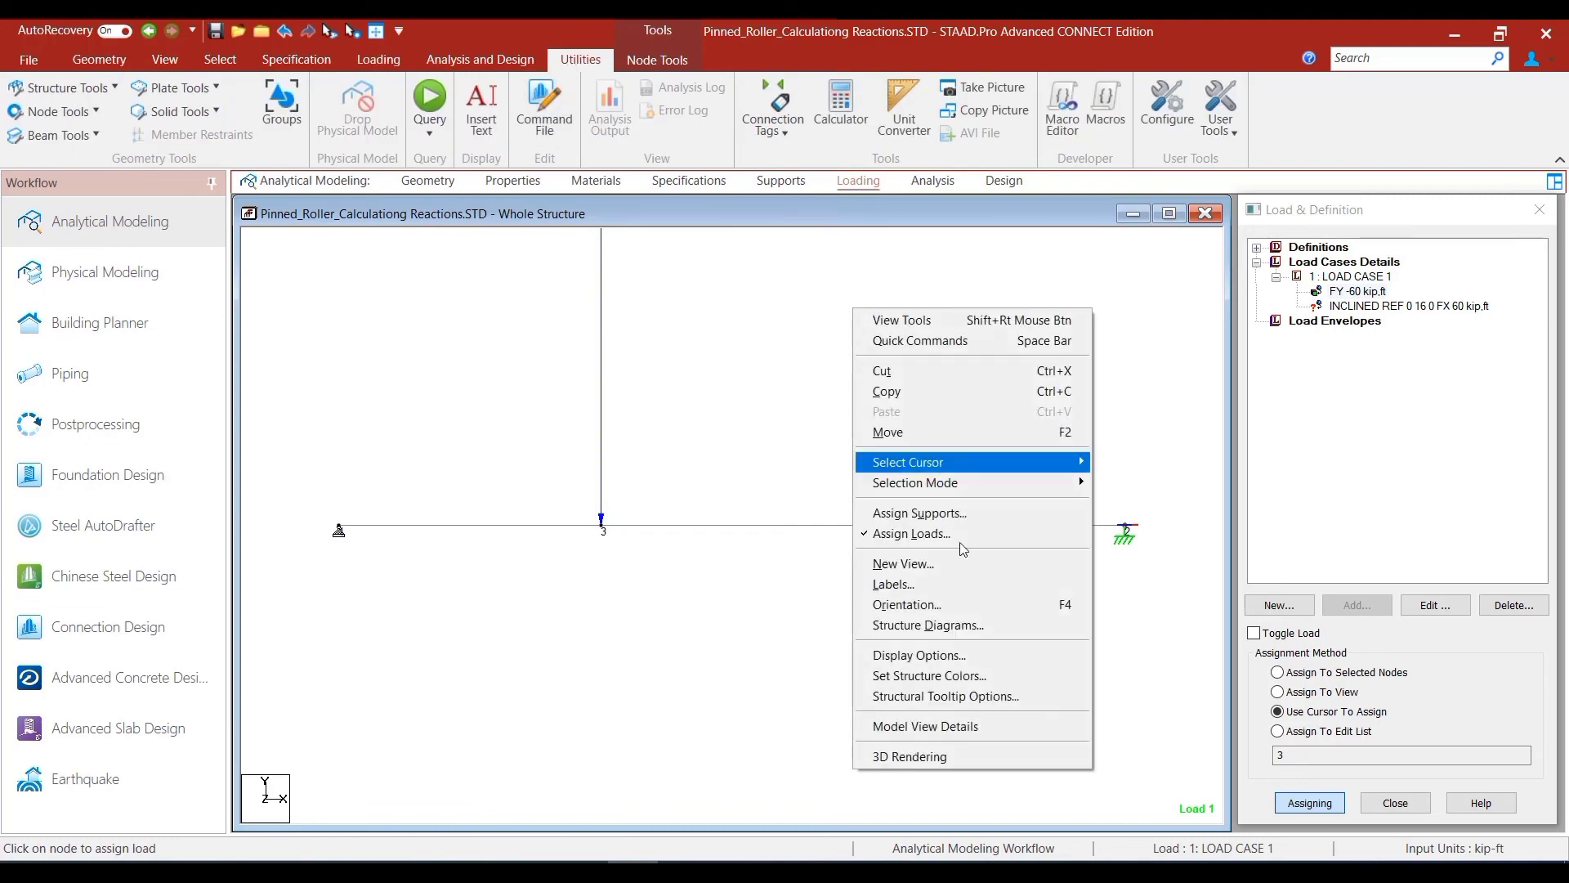
pyautogui.click(940, 583)
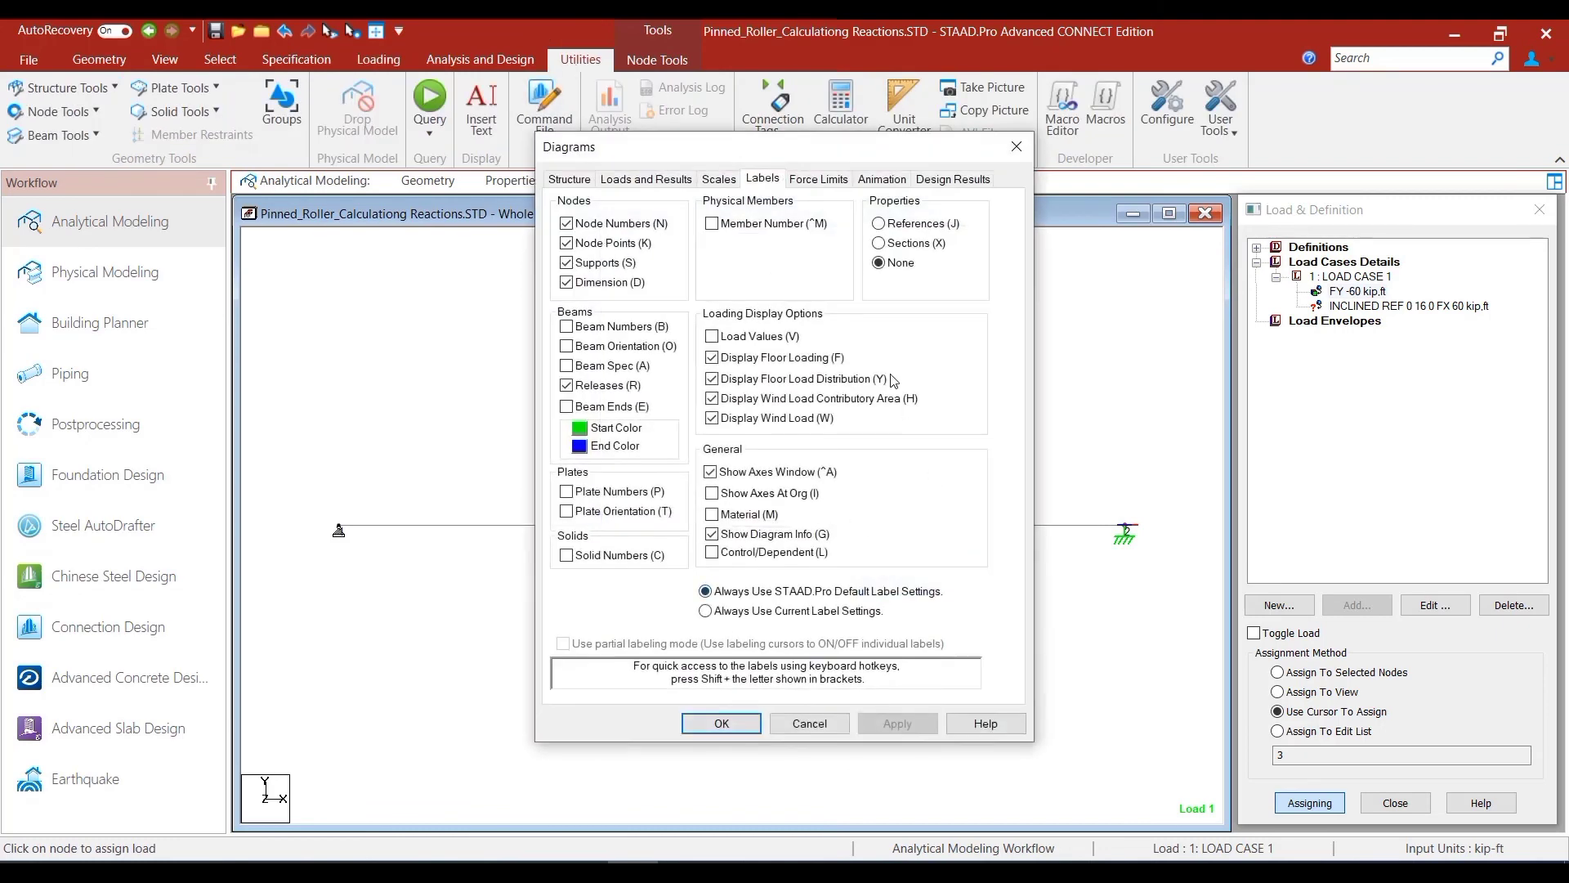
pyautogui.click(719, 178)
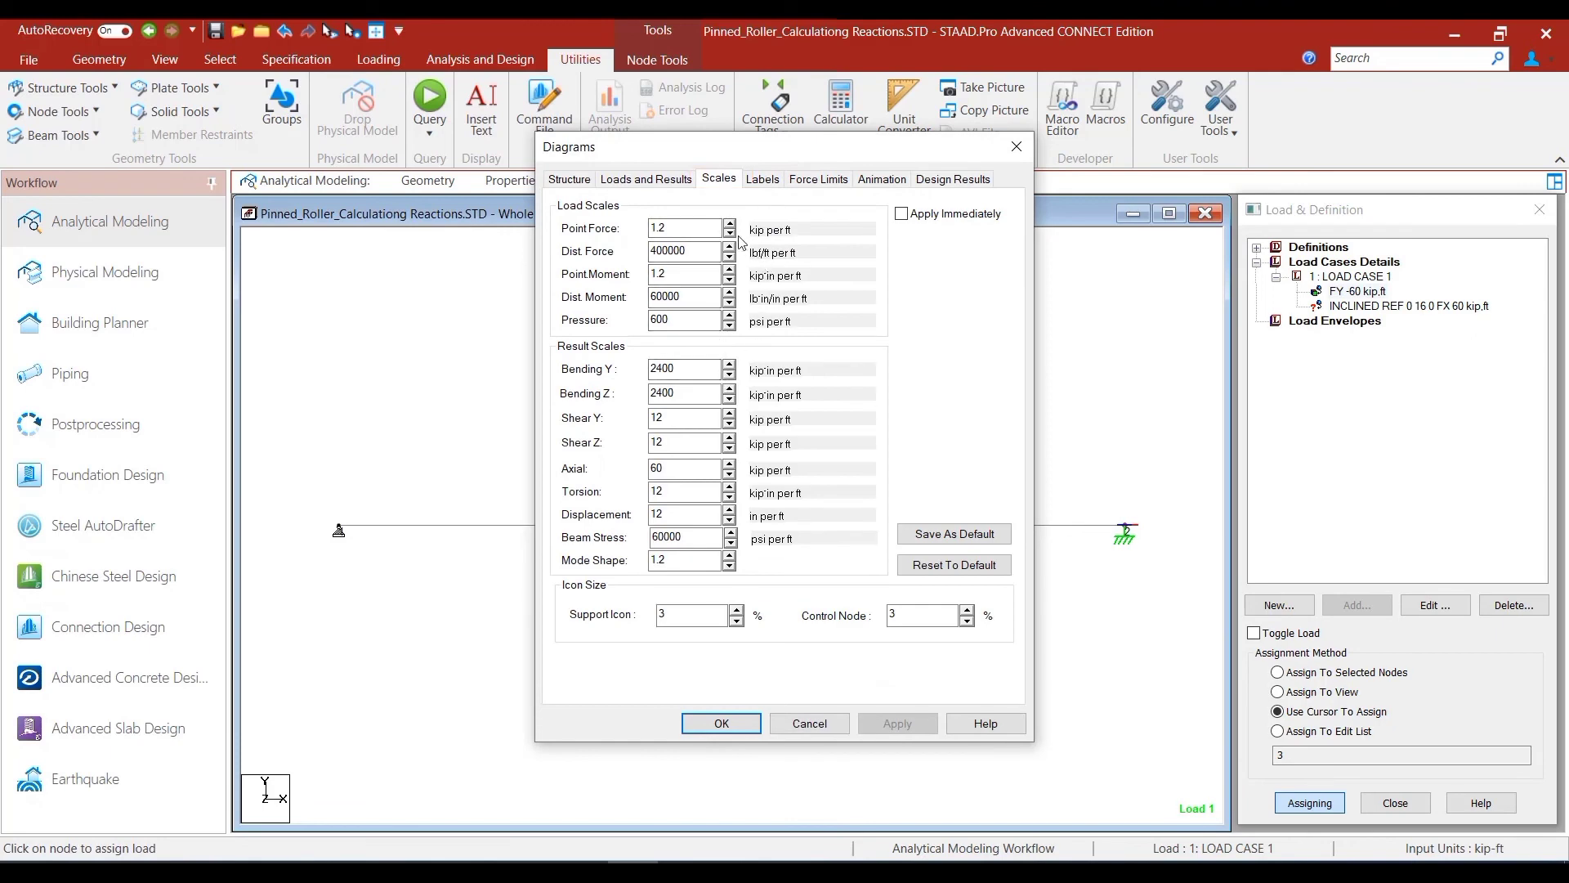
pyautogui.moveTo(799, 159); pyautogui.dragTo(1158, 257)
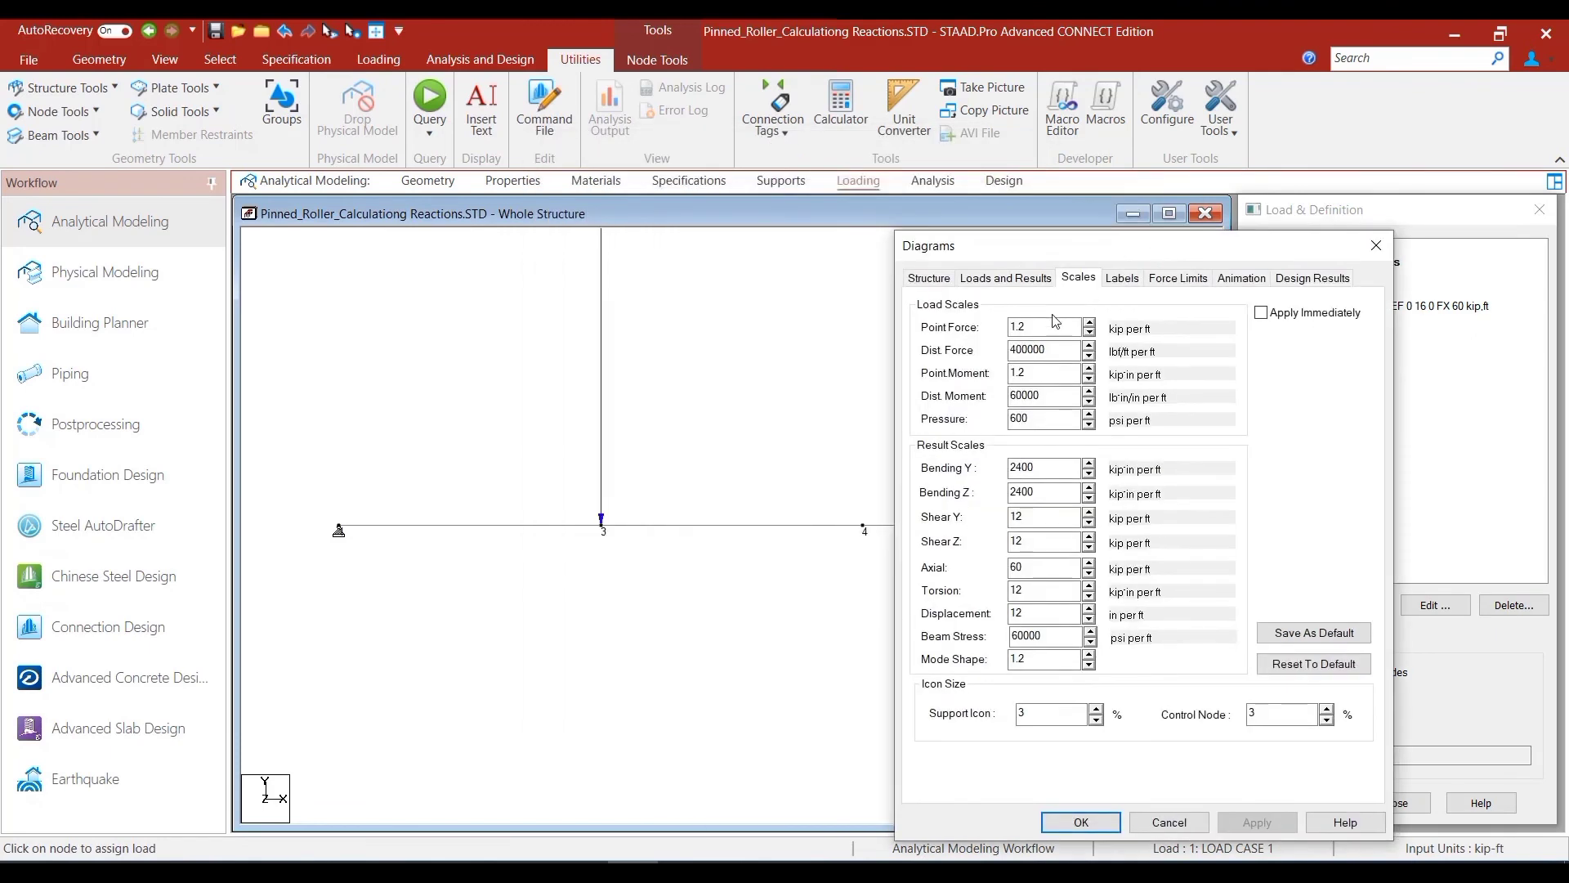
pyautogui.click(1090, 324)
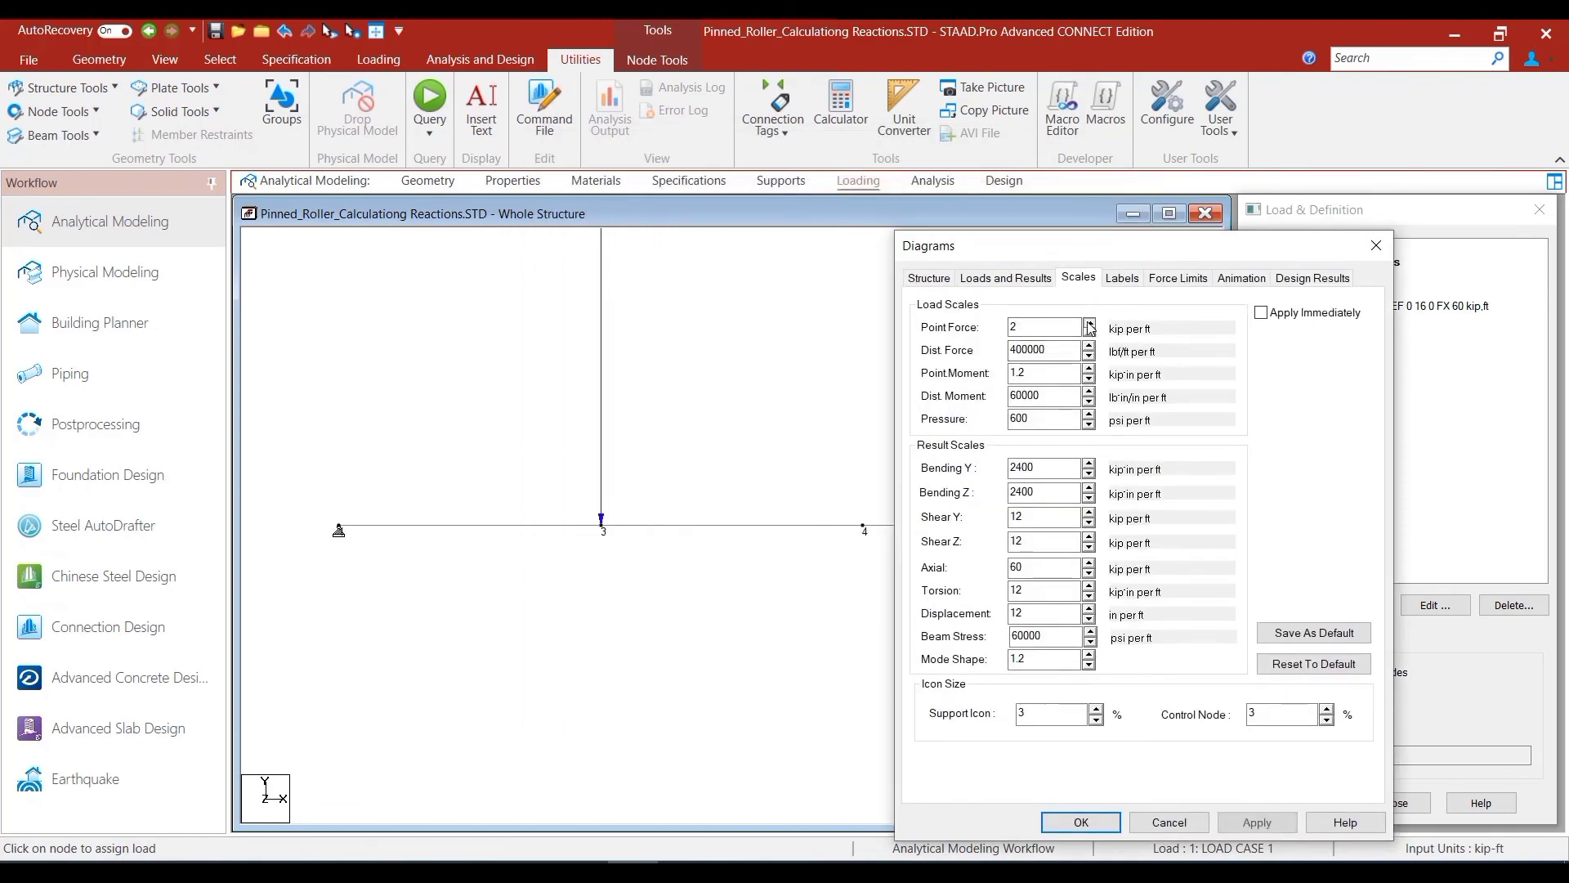
pyautogui.click(1090, 323)
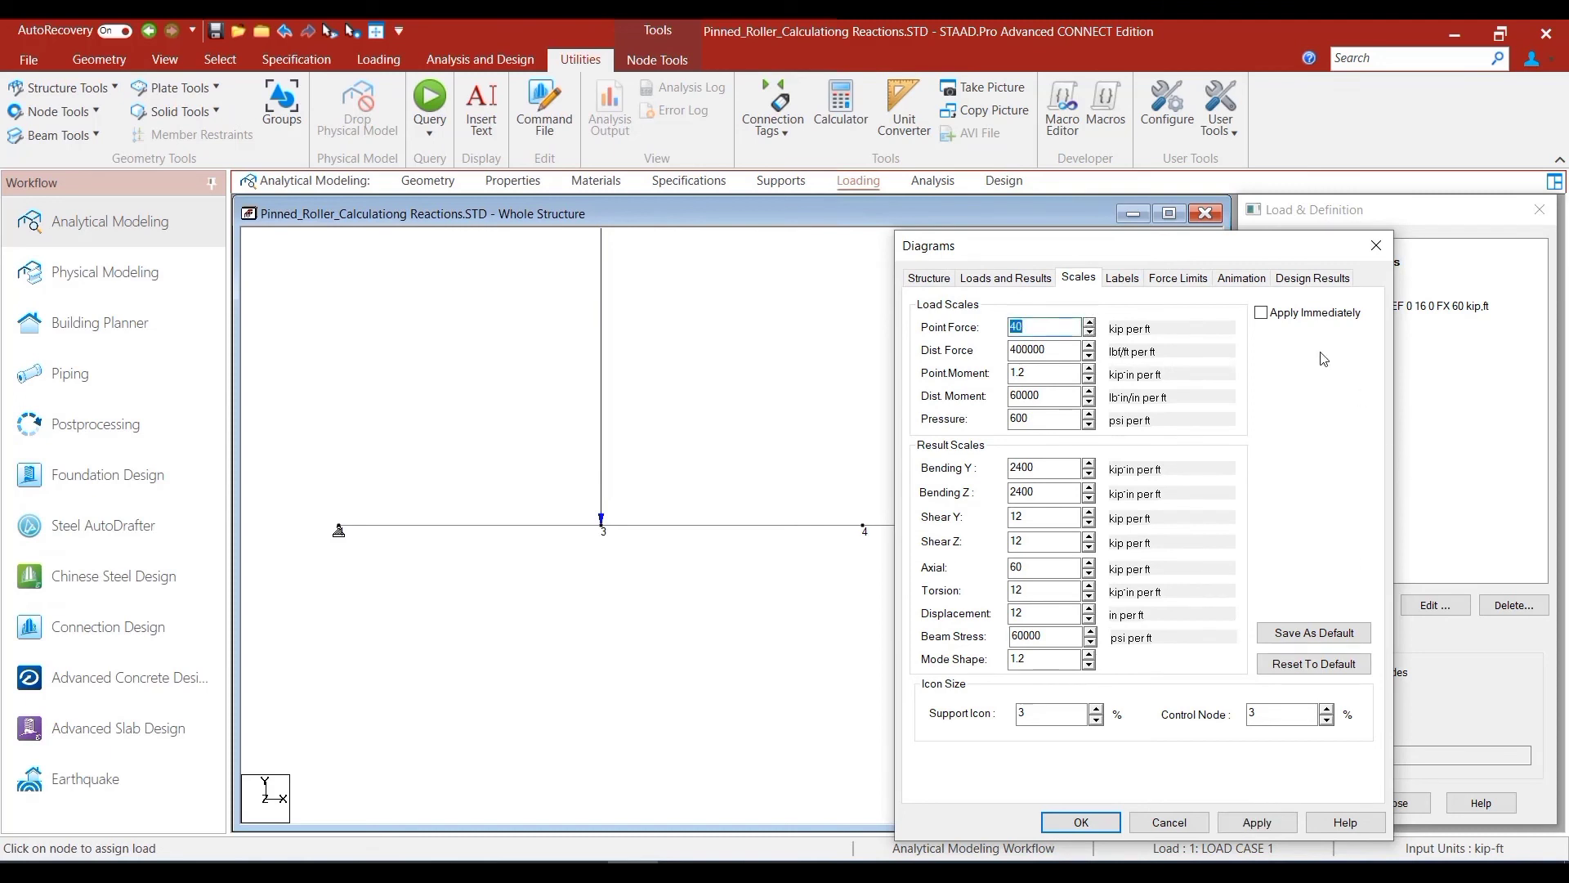
pyautogui.click(1262, 313)
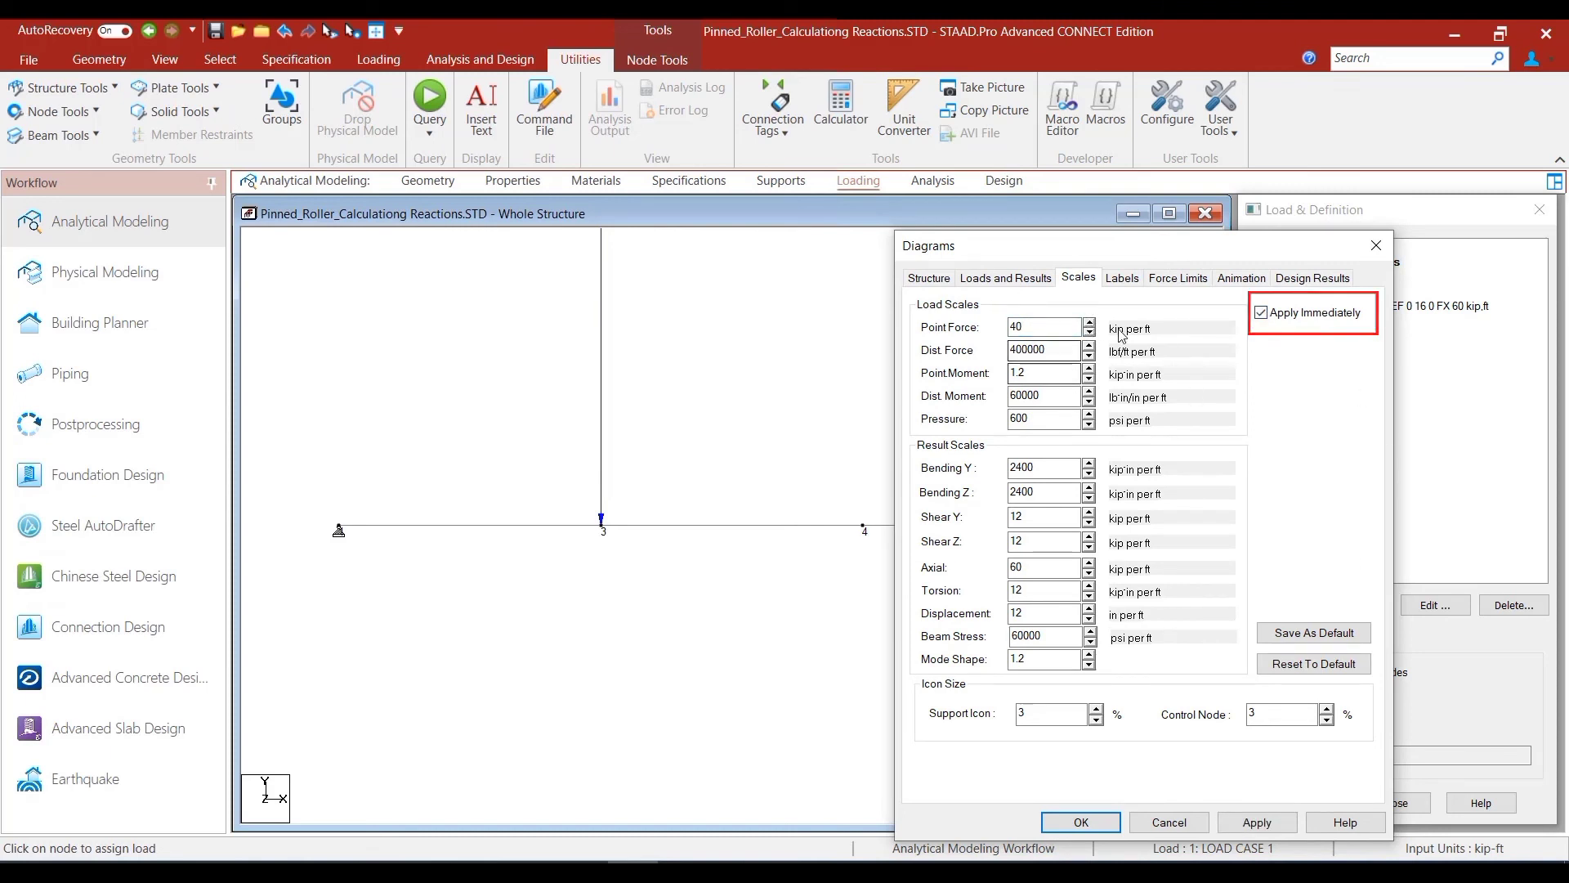
pyautogui.click(1089, 323)
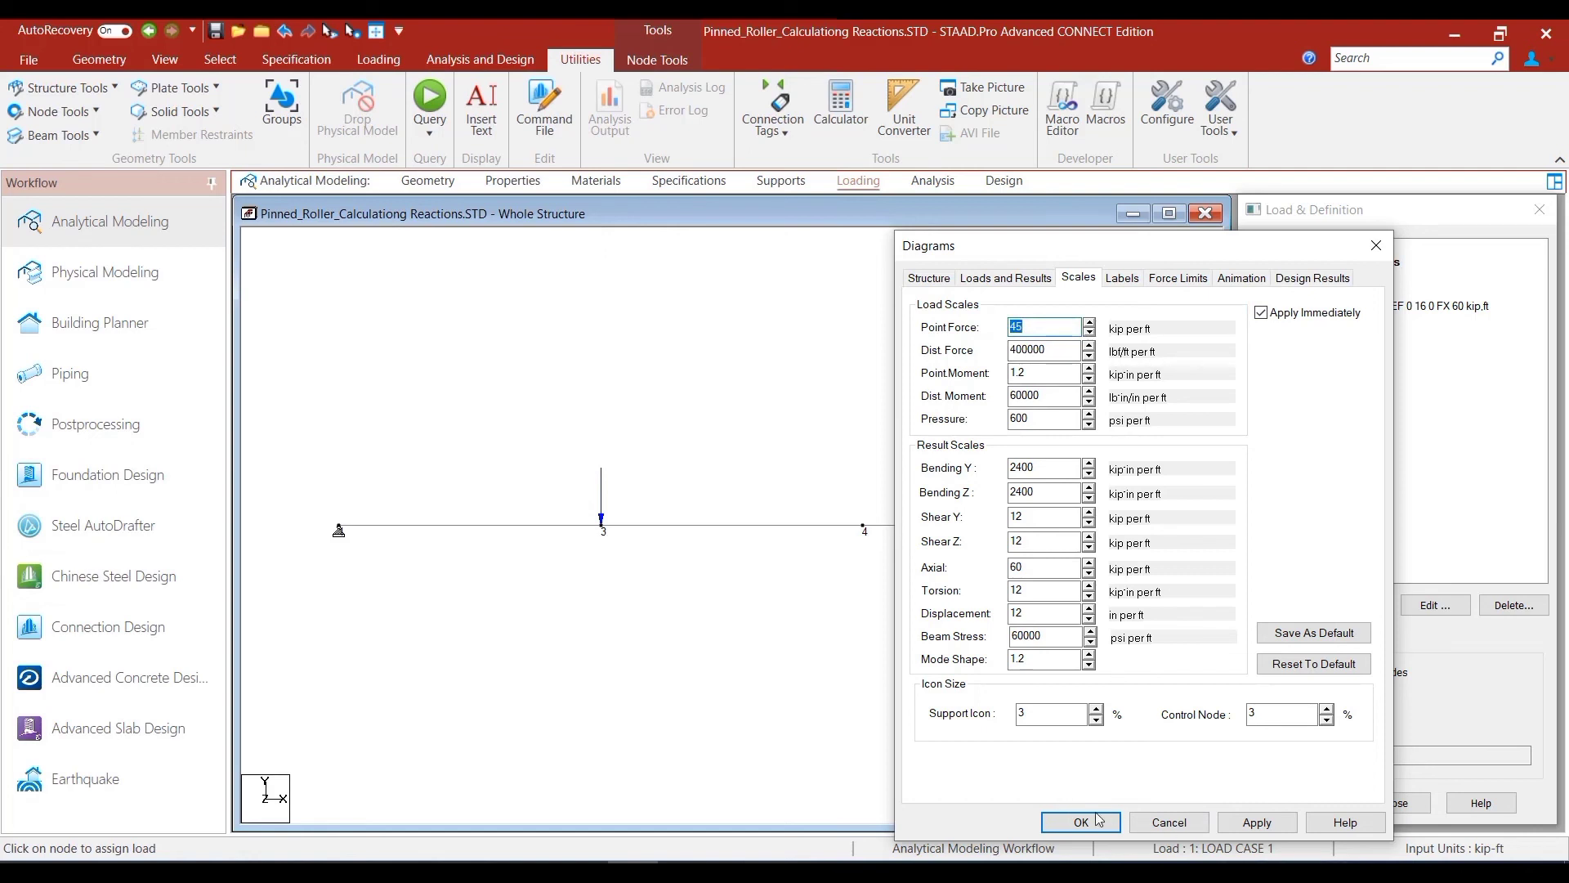
pyautogui.click(1090, 335)
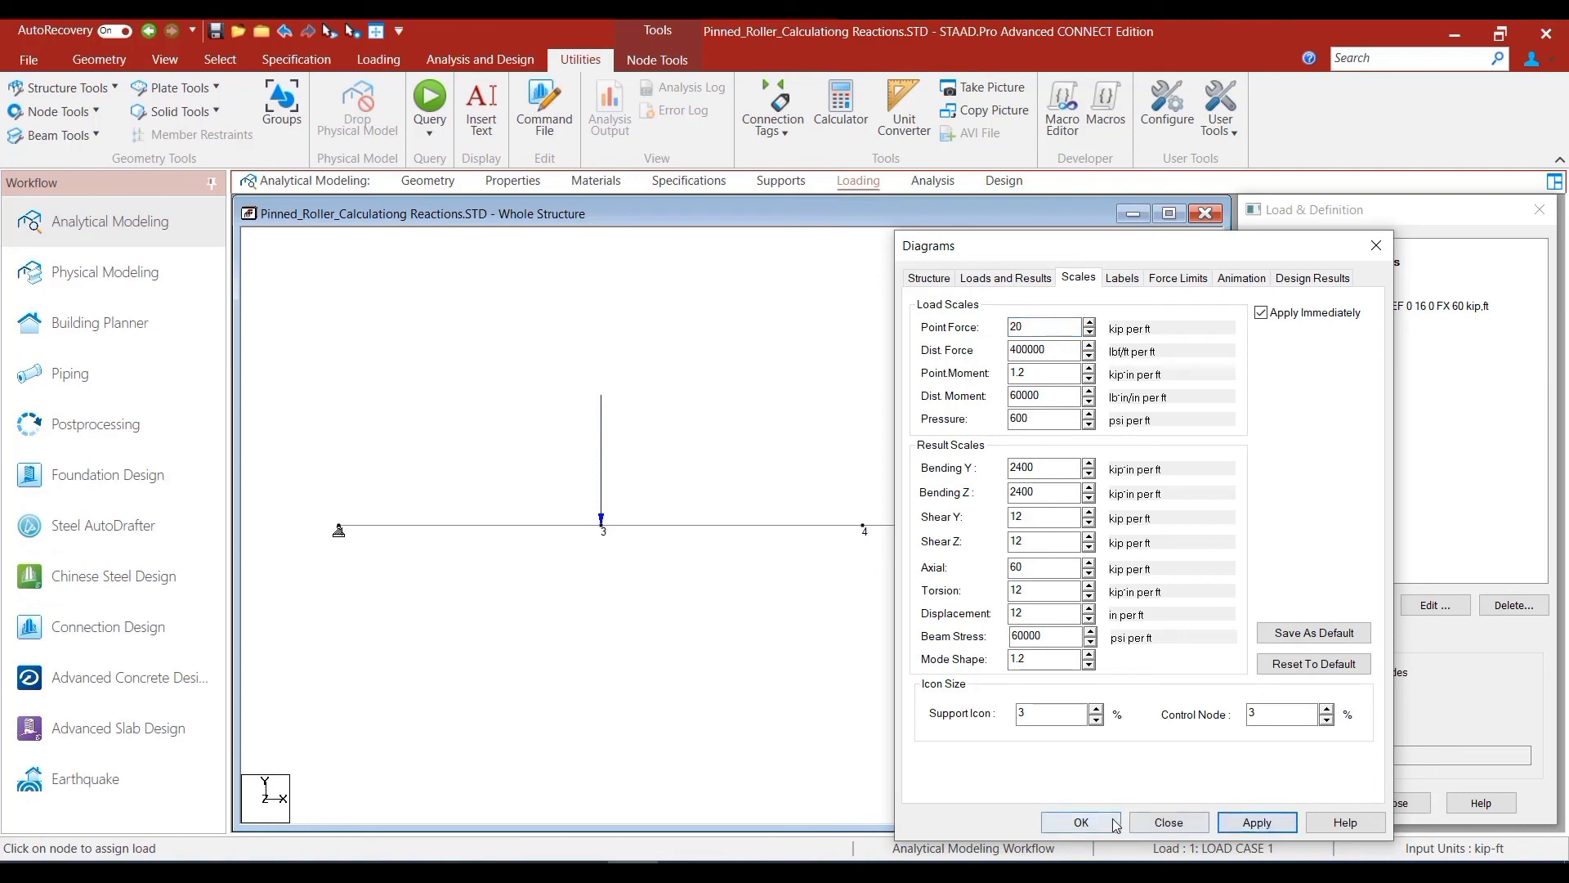
pyautogui.click(1083, 822)
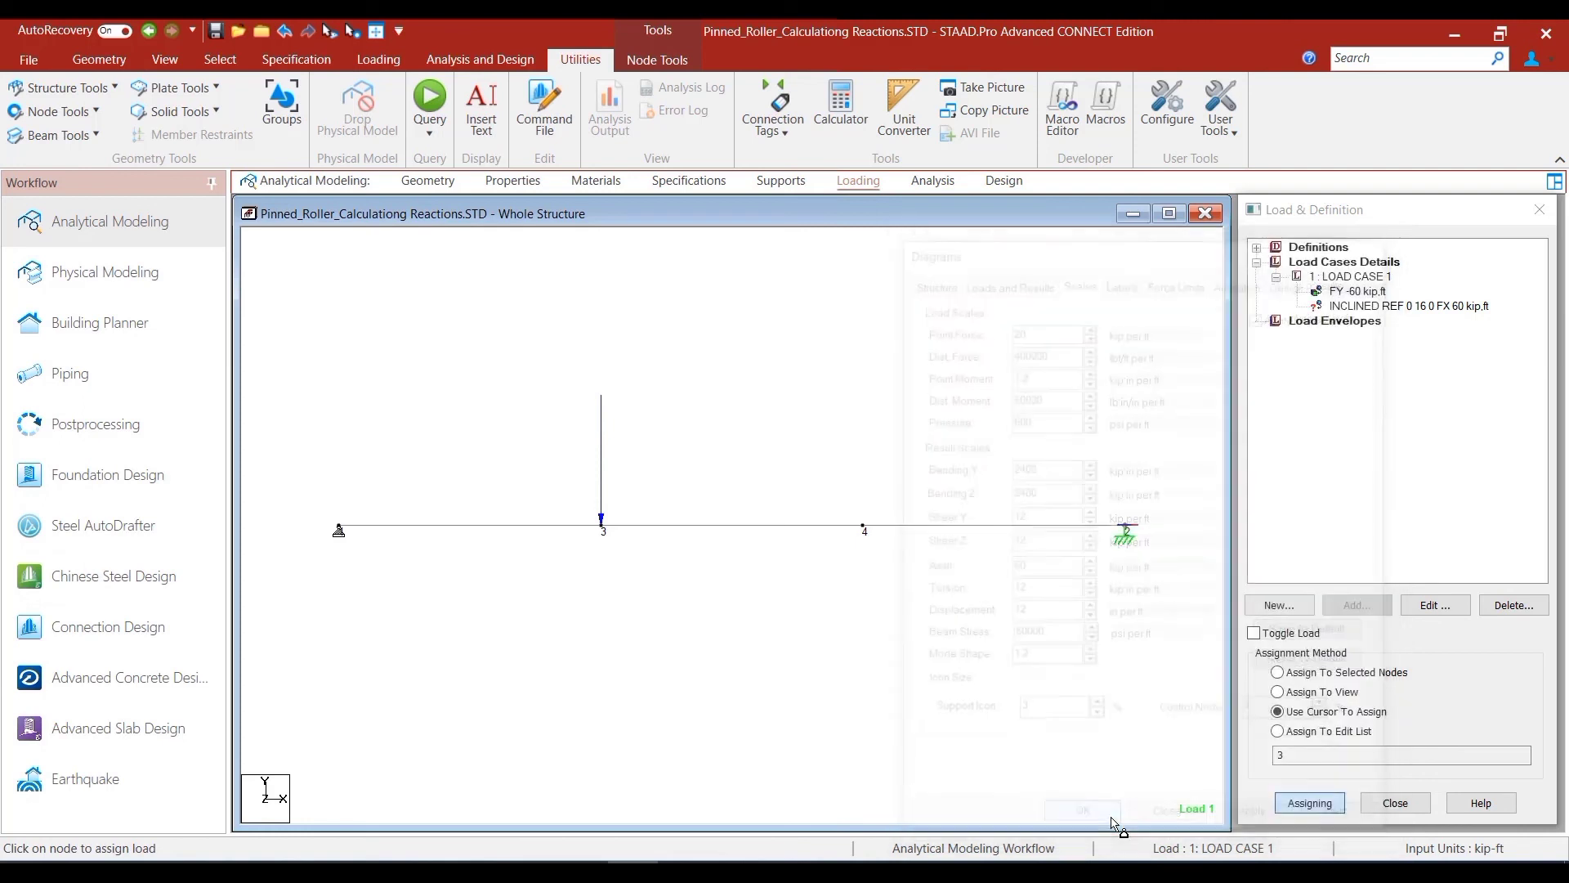
# Assign the inclined 60 kip nodal load to node 4 using the cursor
pyautogui.click(1447, 307)
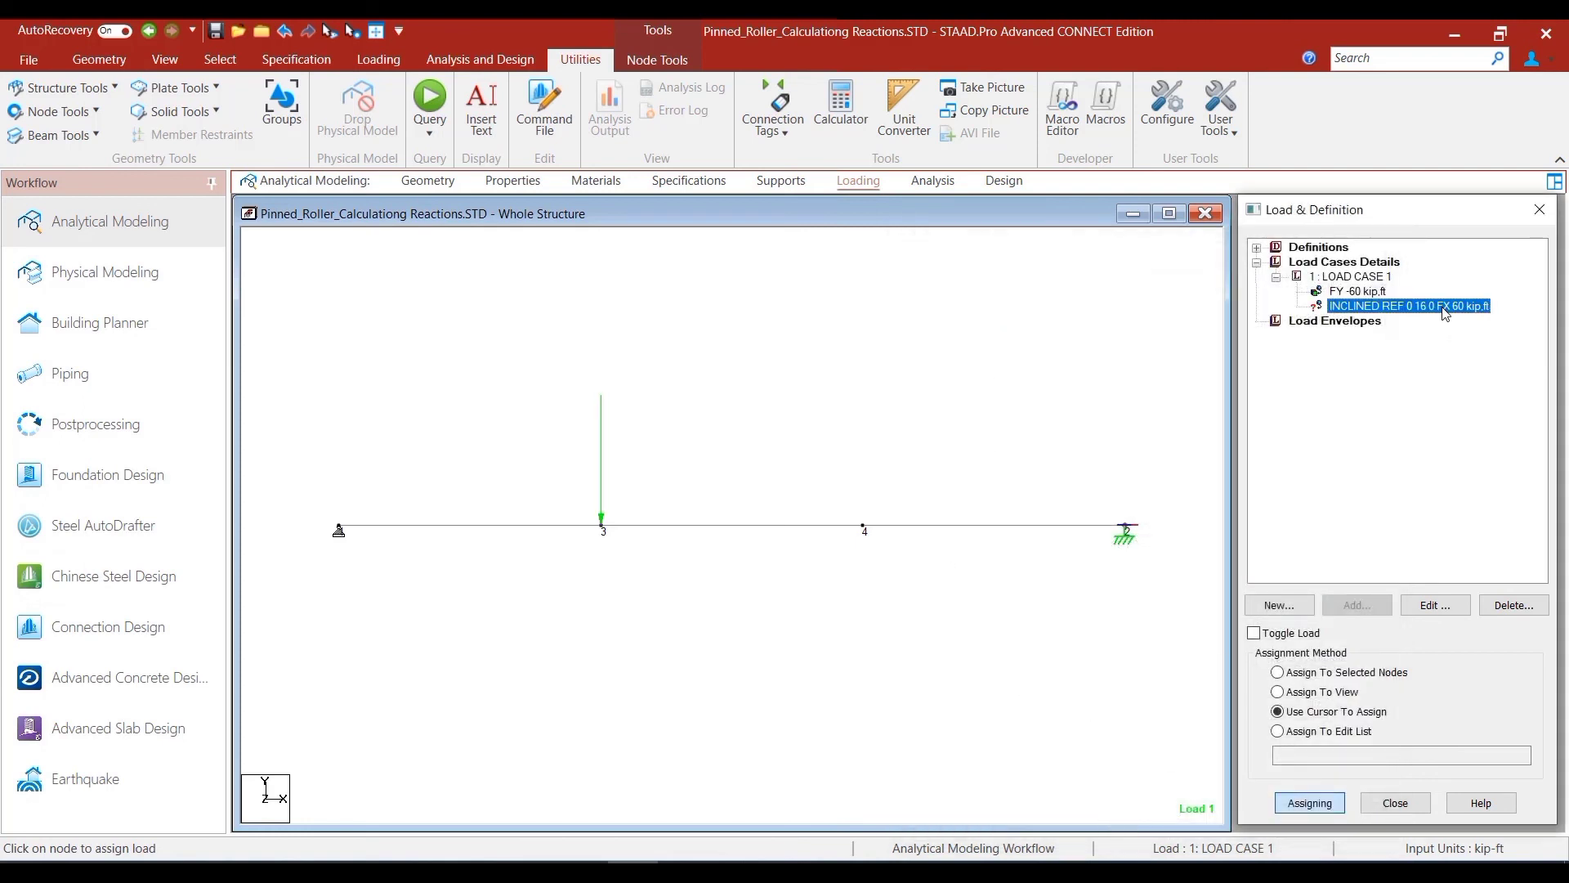
pyautogui.click(864, 530)
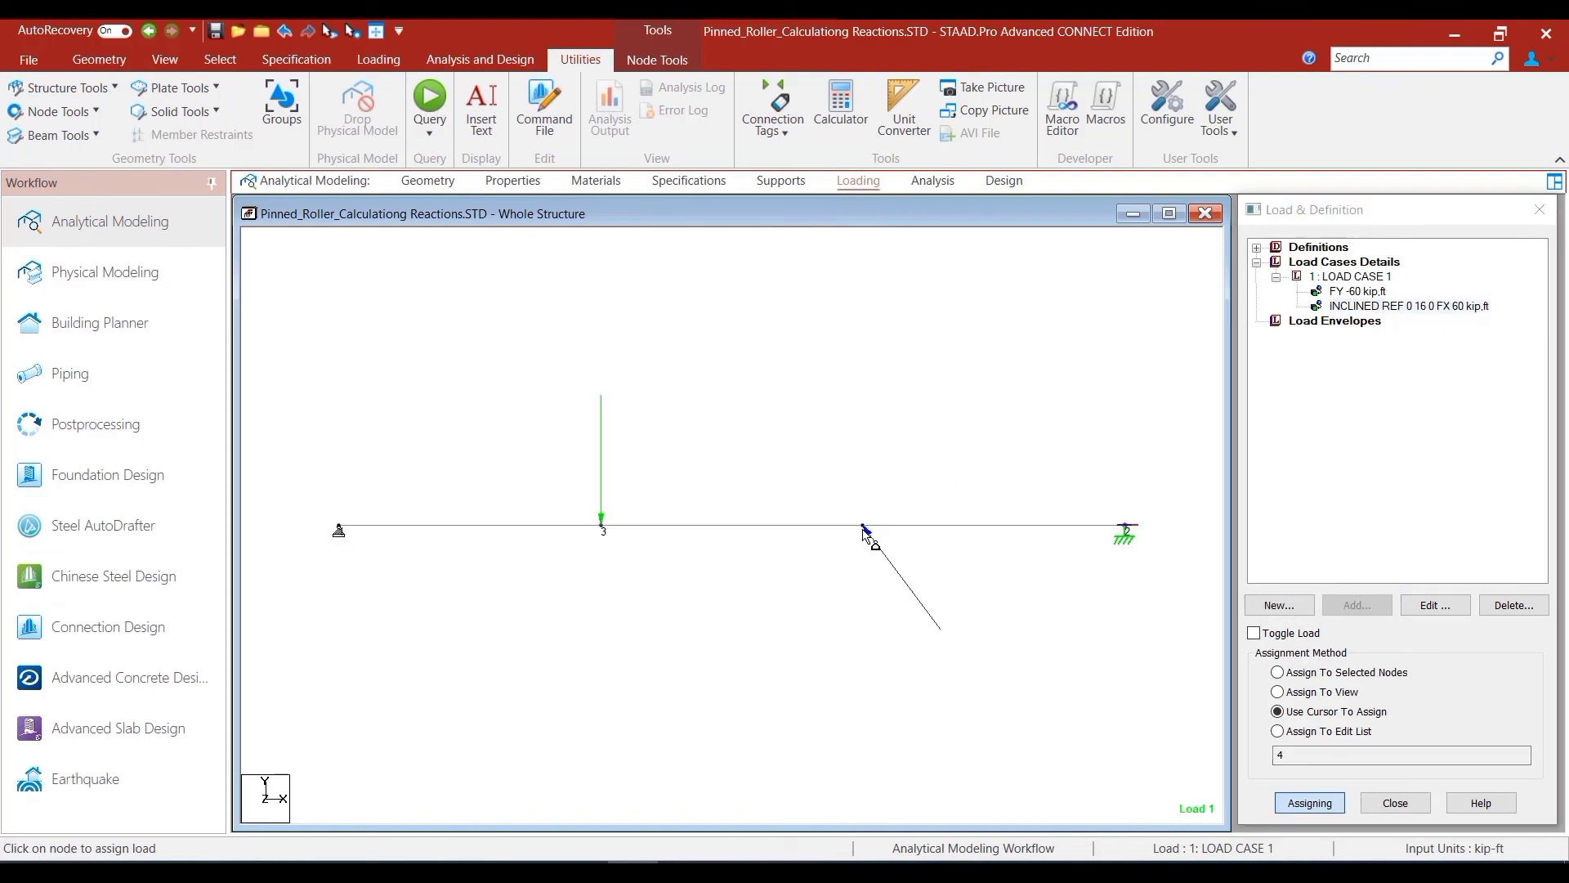
# Modify the inclined load at node 4 to use a reference point Y of -16 ft with Fx' at 60 kip
pyautogui.doubleClick(1404, 311)
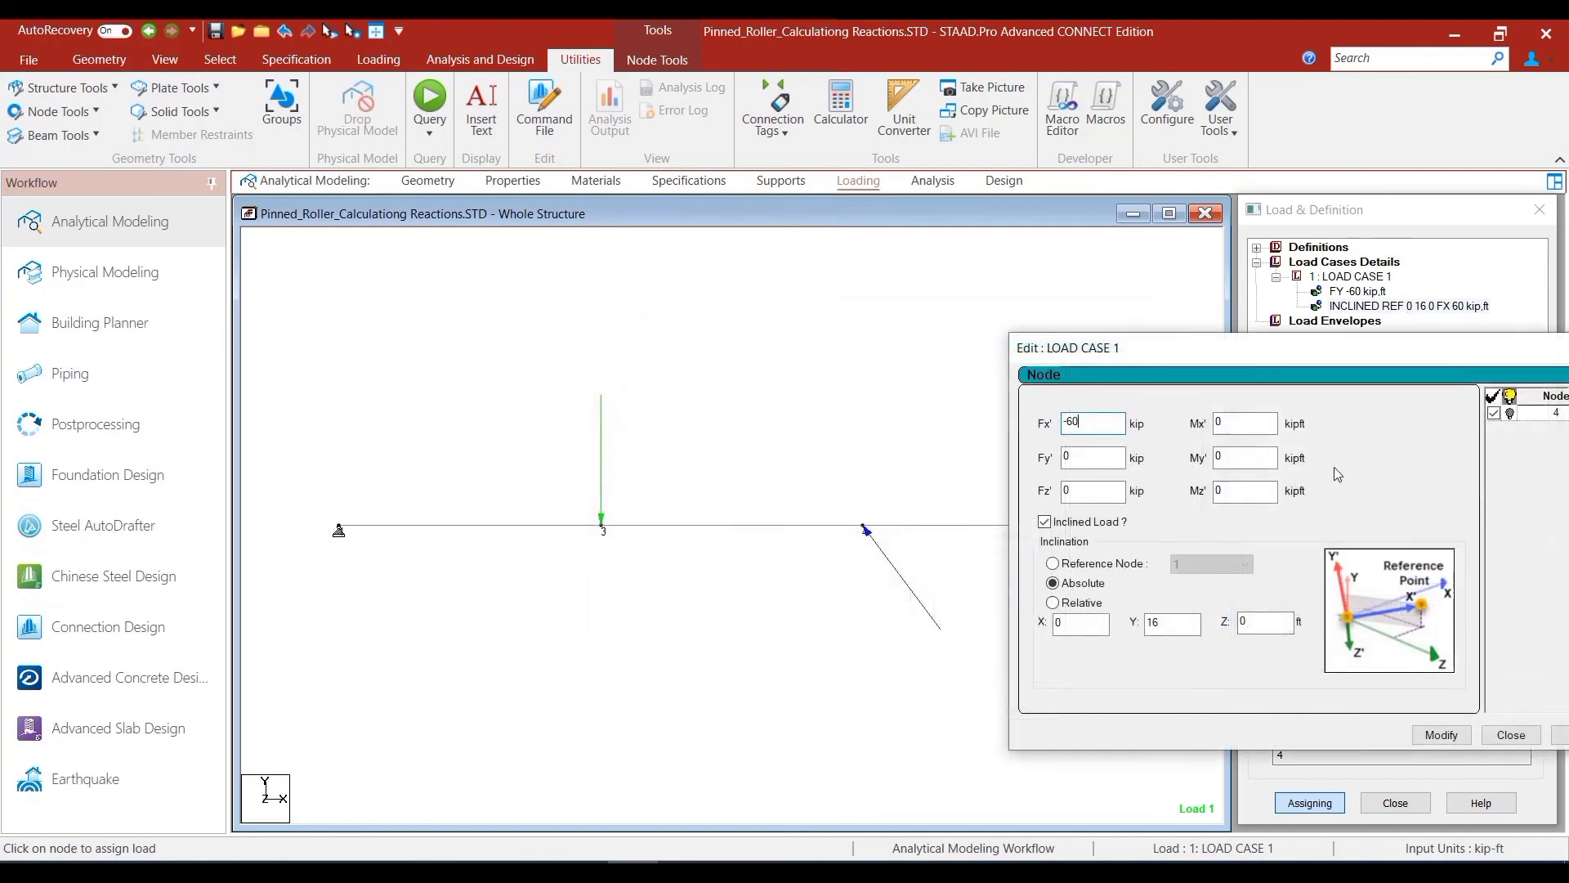
pyautogui.moveTo(1101, 427); pyautogui.dragTo(994, 419)
pyautogui.write('60')
pyautogui.click(1151, 621)
pyautogui.click(1150, 622)
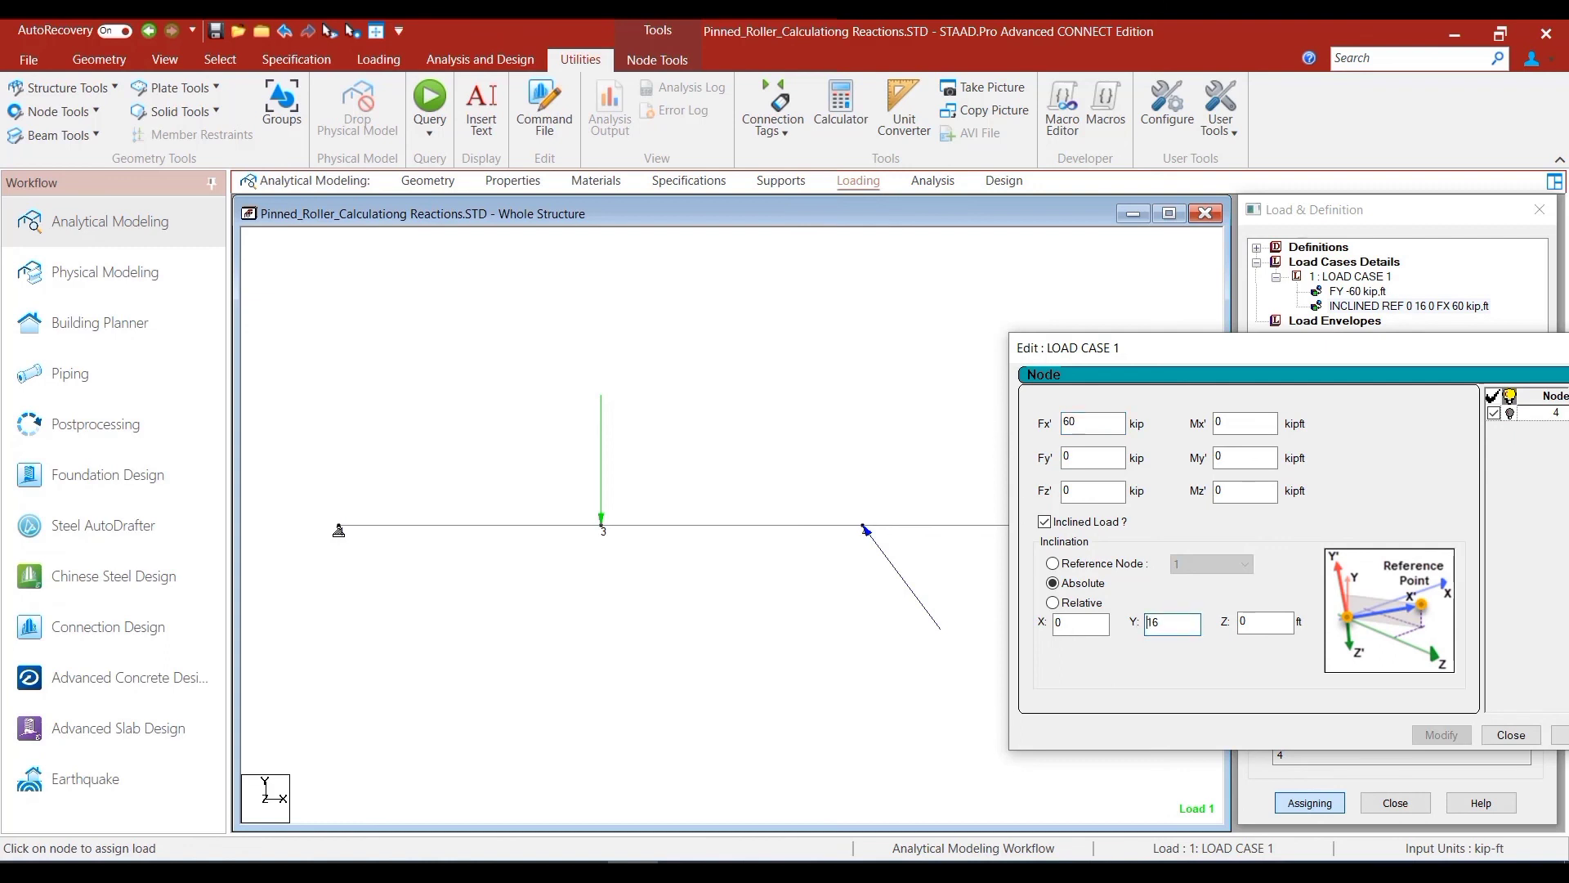
pyautogui.write('-')
pyautogui.click(1442, 735)
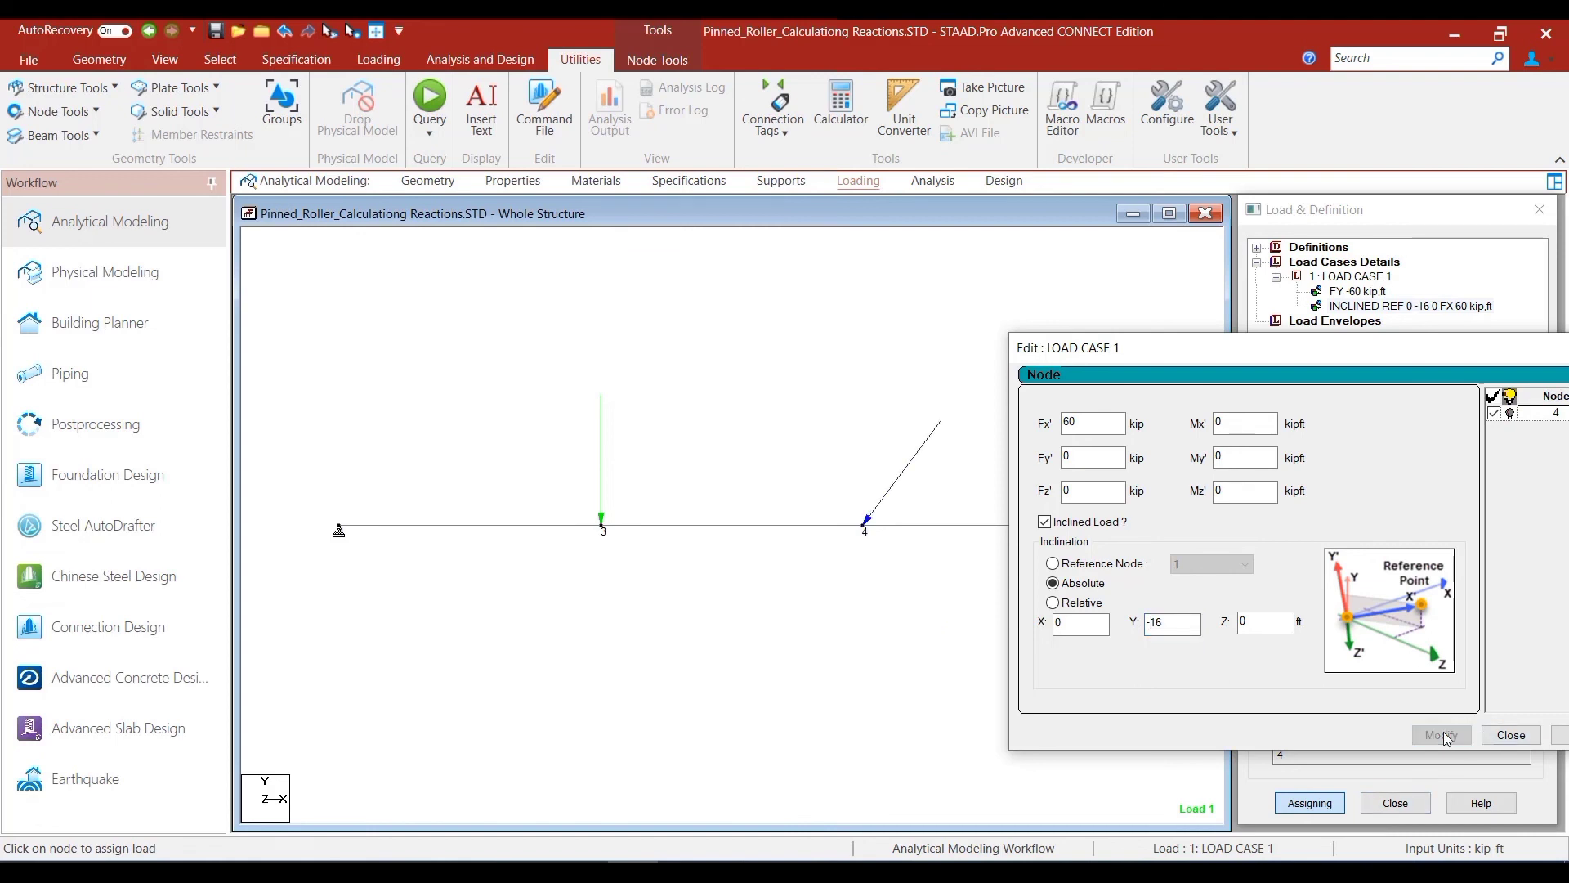
pyautogui.click(1510, 735)
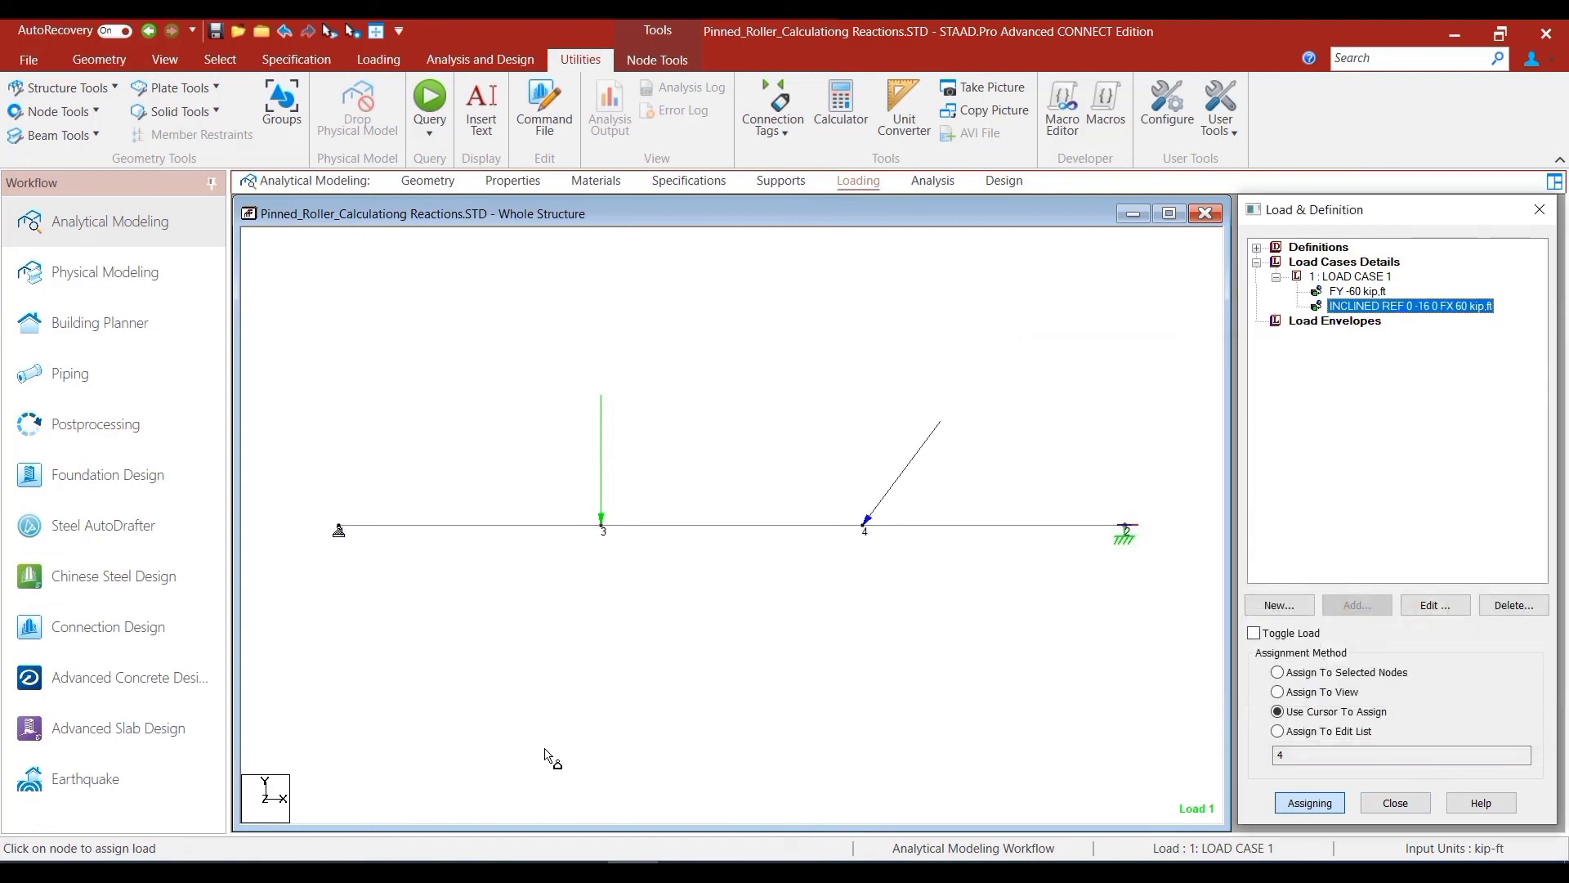
pyautogui.click(995, 356)
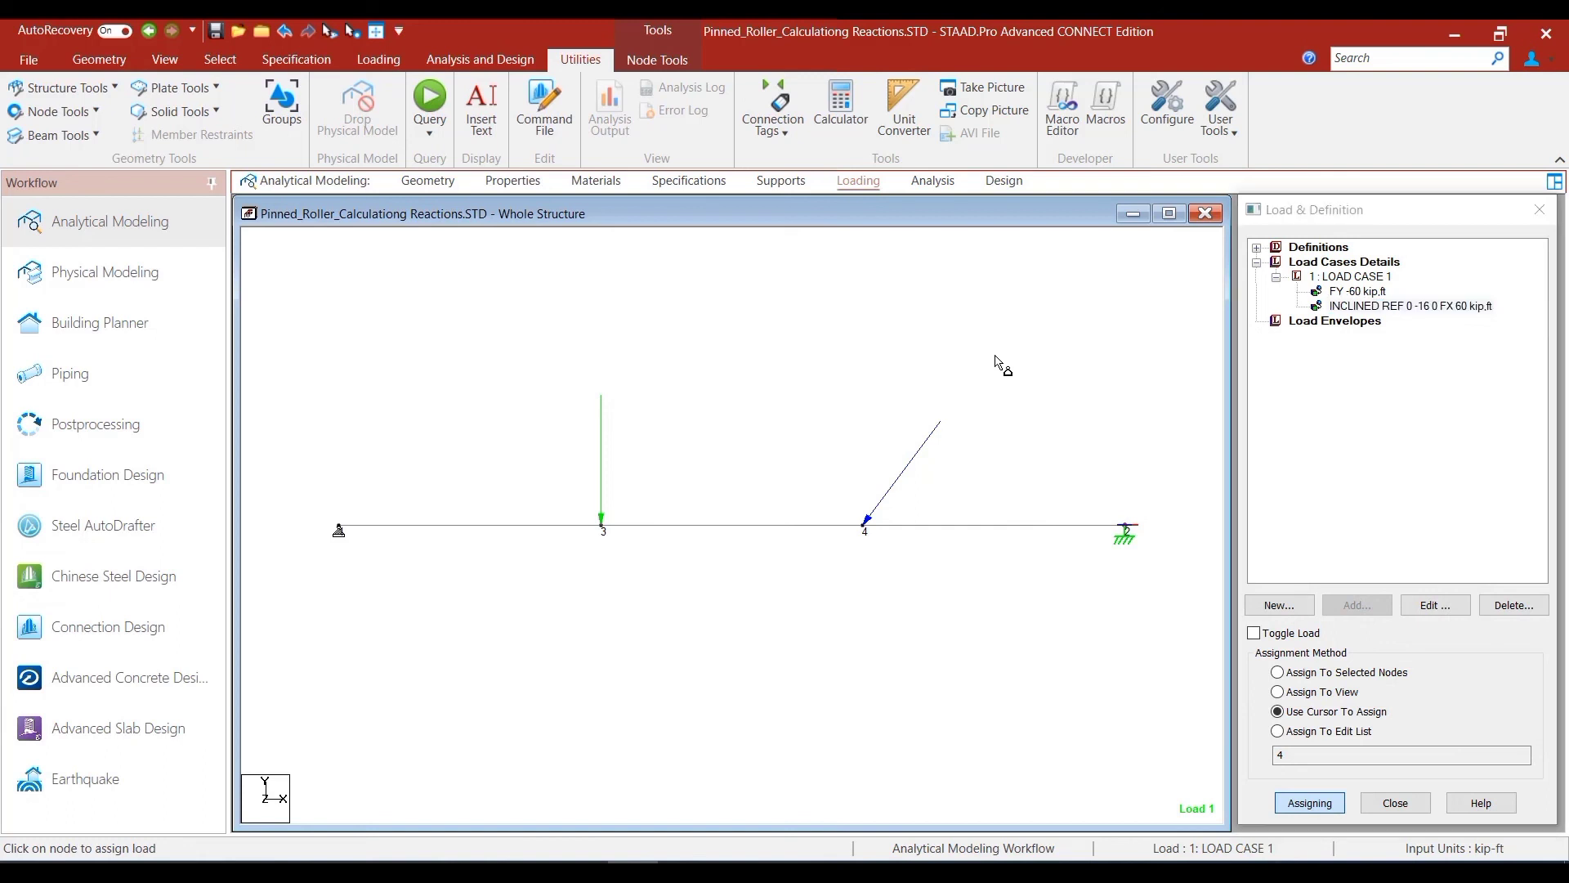
# Add a Perform Analysis command with the No Print option to the model's analysis commands
pyautogui.click(937, 190)
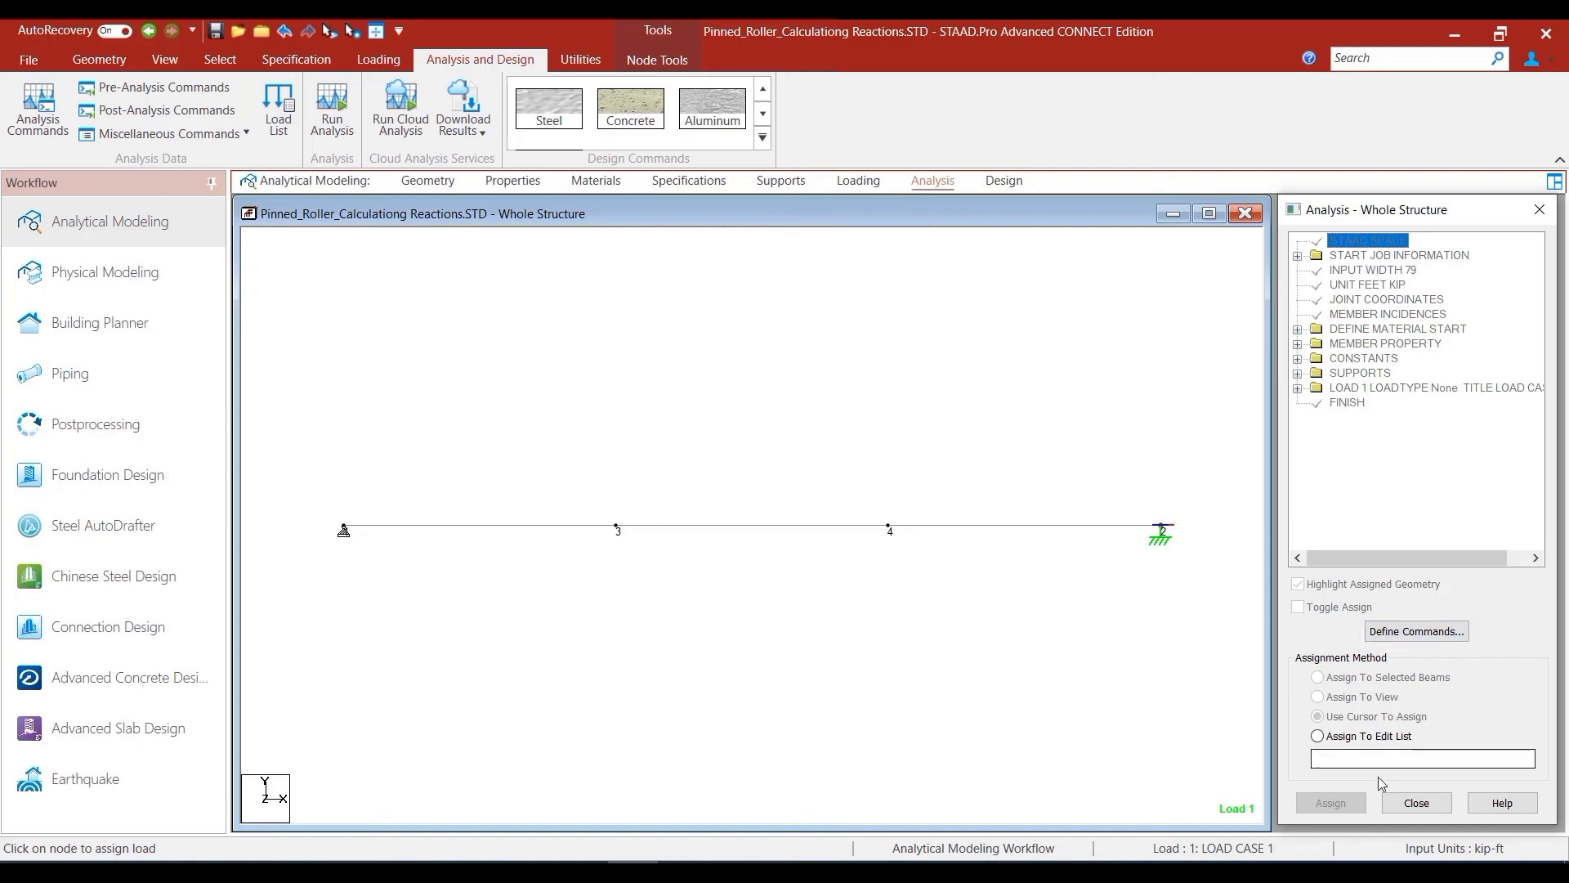
pyautogui.click(1417, 631)
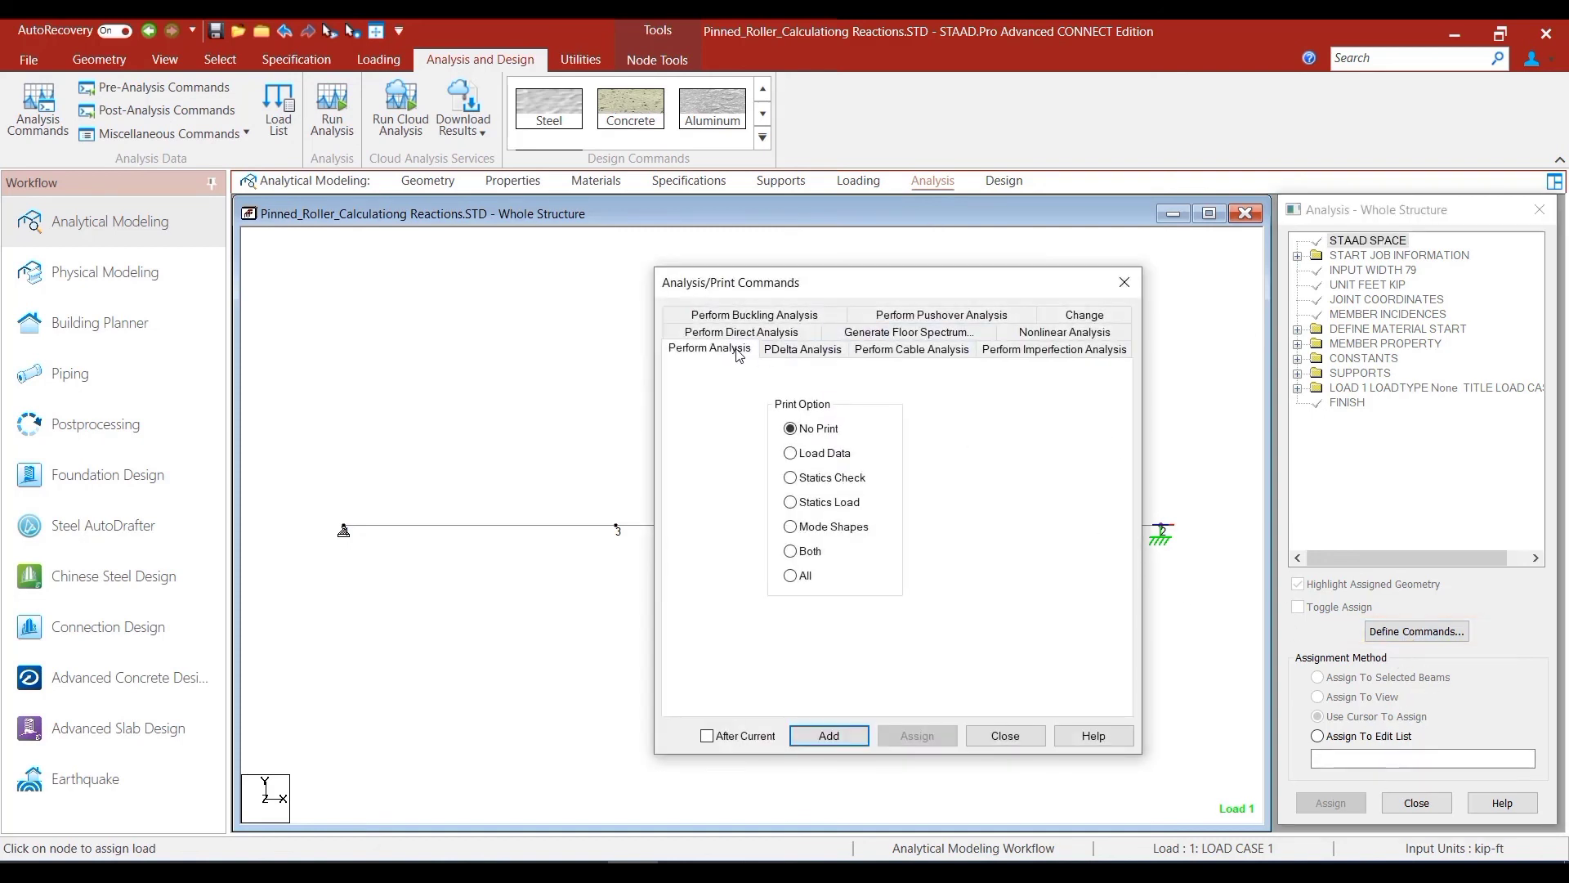
pyautogui.click(829, 736)
pyautogui.click(999, 732)
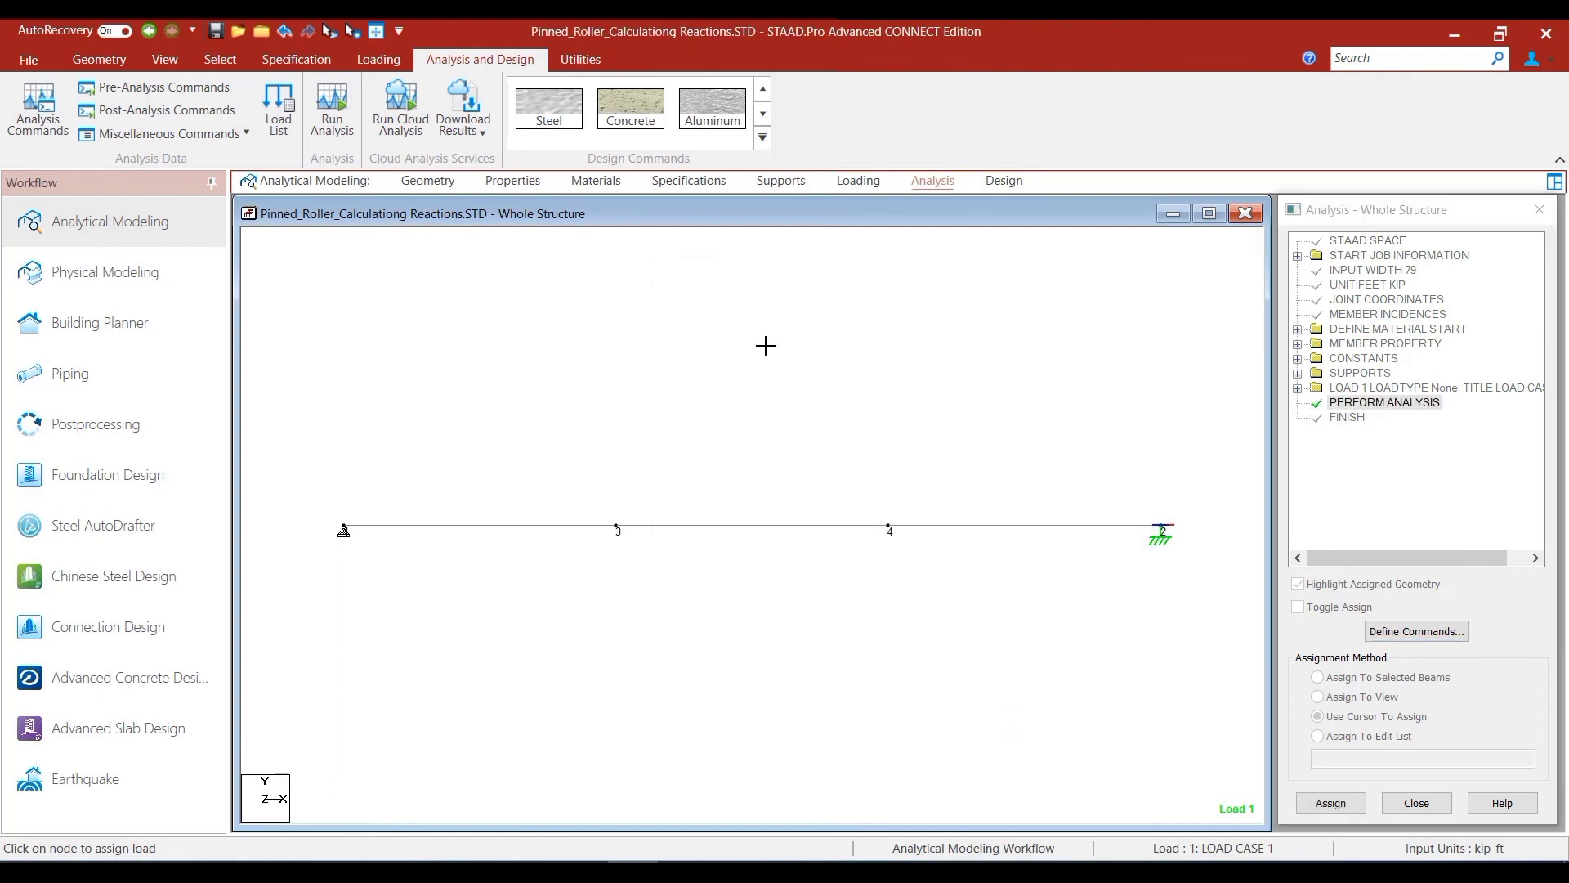
# Save the modified structure and open its command file in the maximized editor for review
pyautogui.rightClick(765, 345)
pyautogui.click(808, 413)
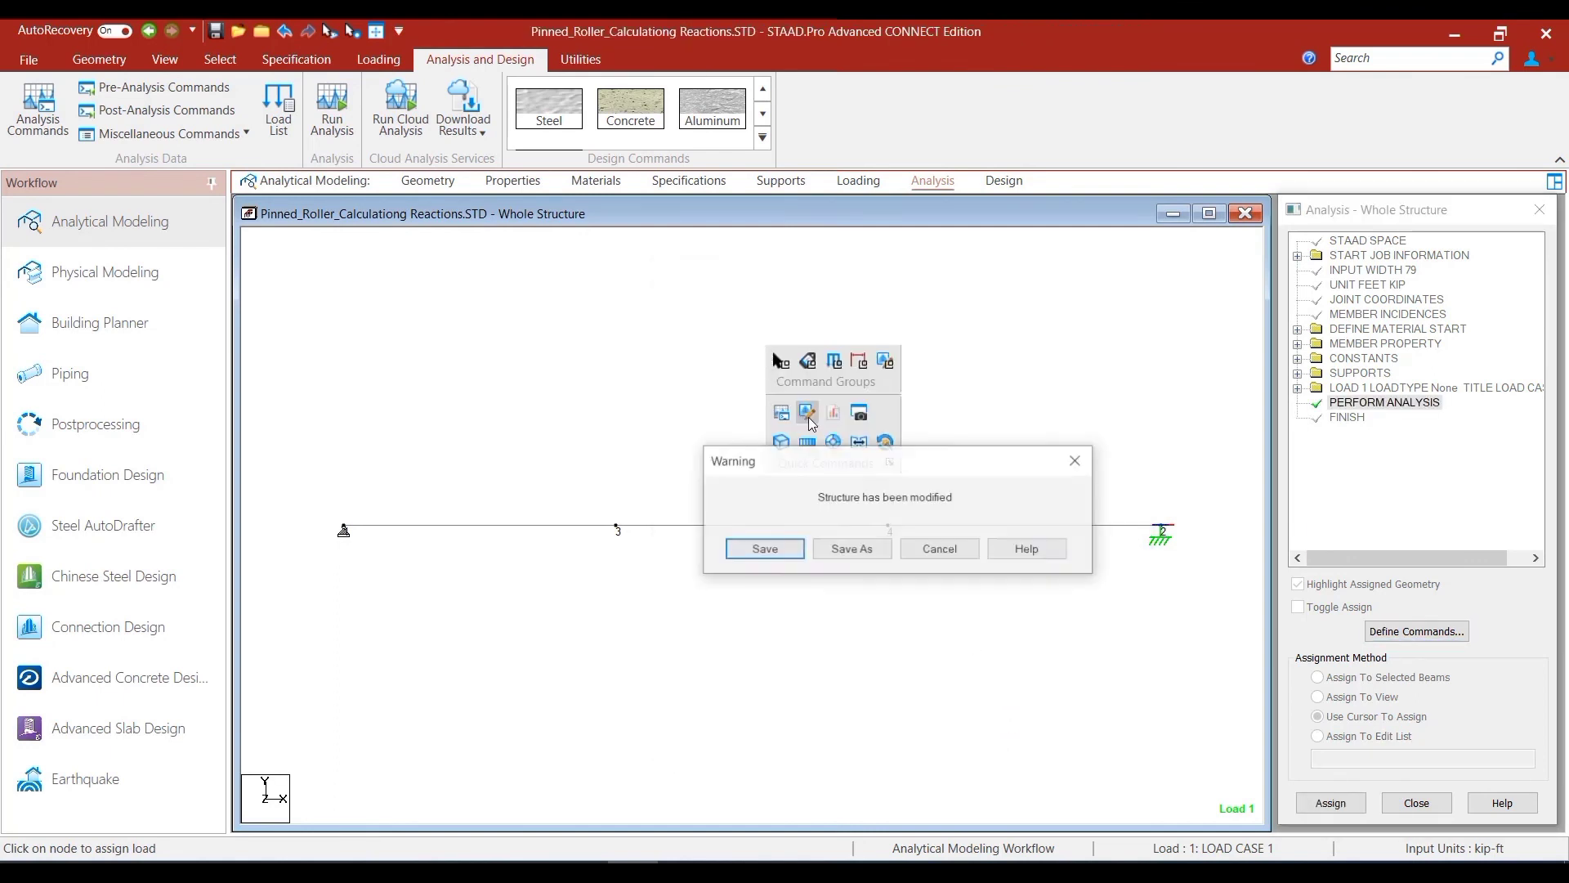
pyautogui.click(779, 558)
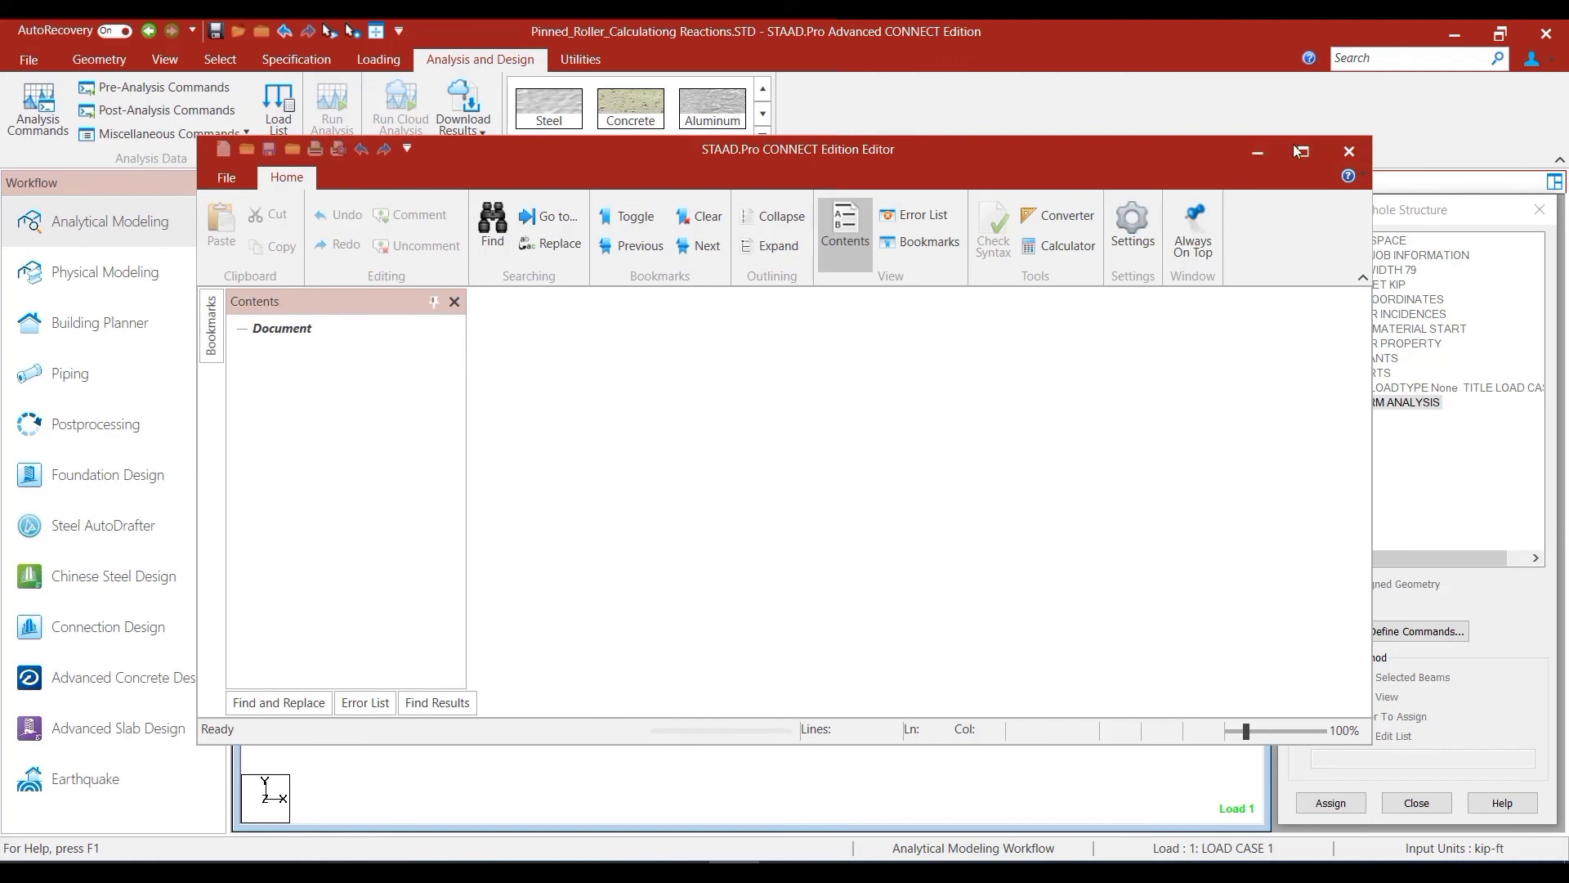
pyautogui.click(1307, 154)
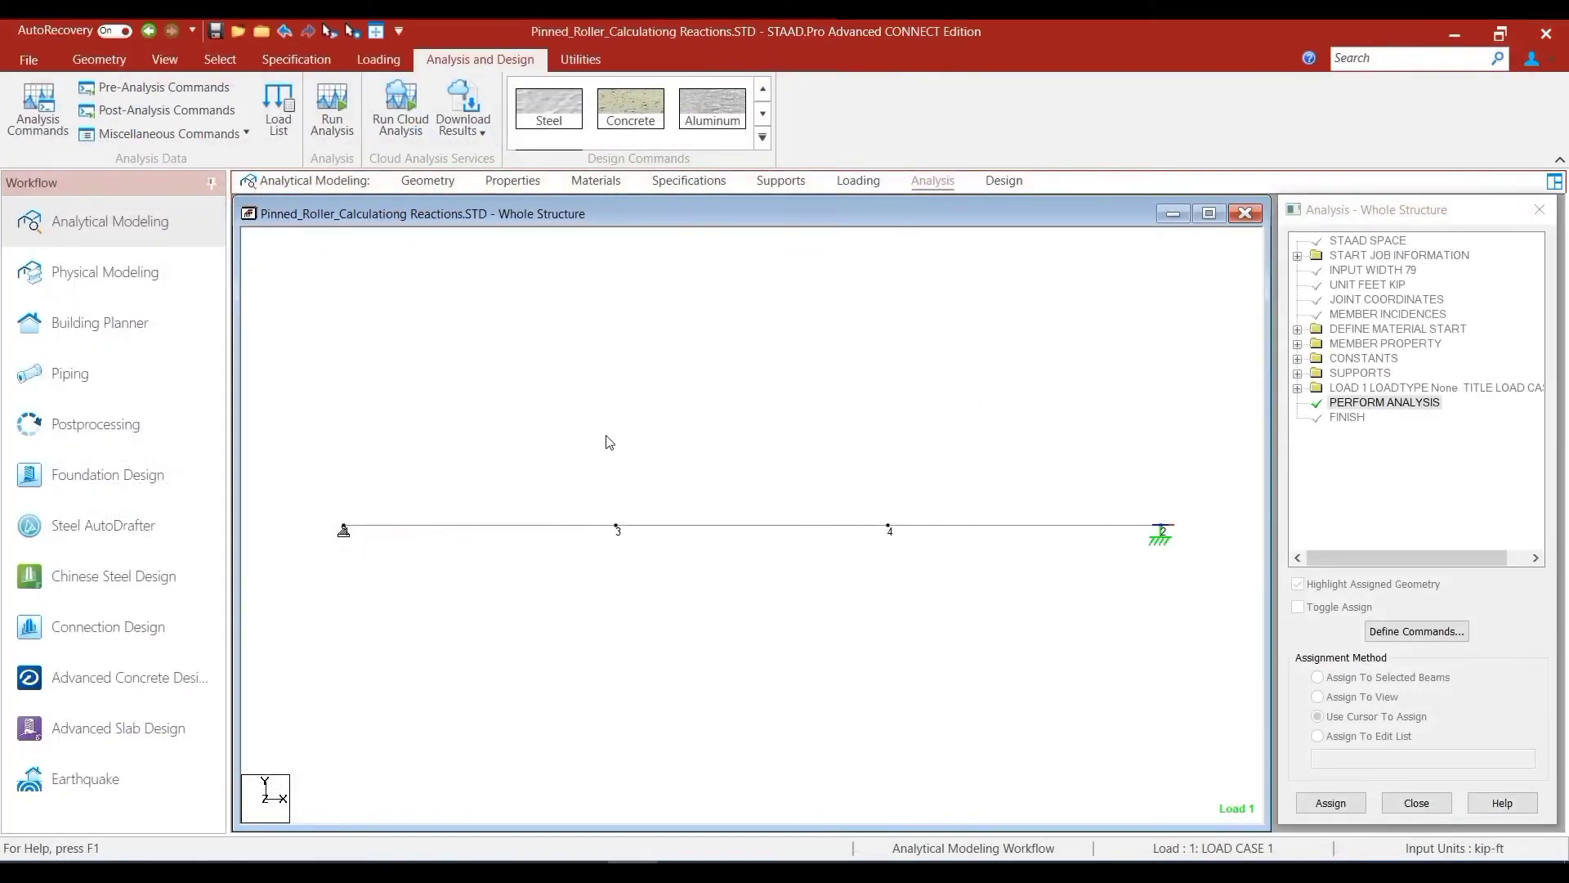
# Run the analysis of the beam model
pyautogui.click(334, 137)
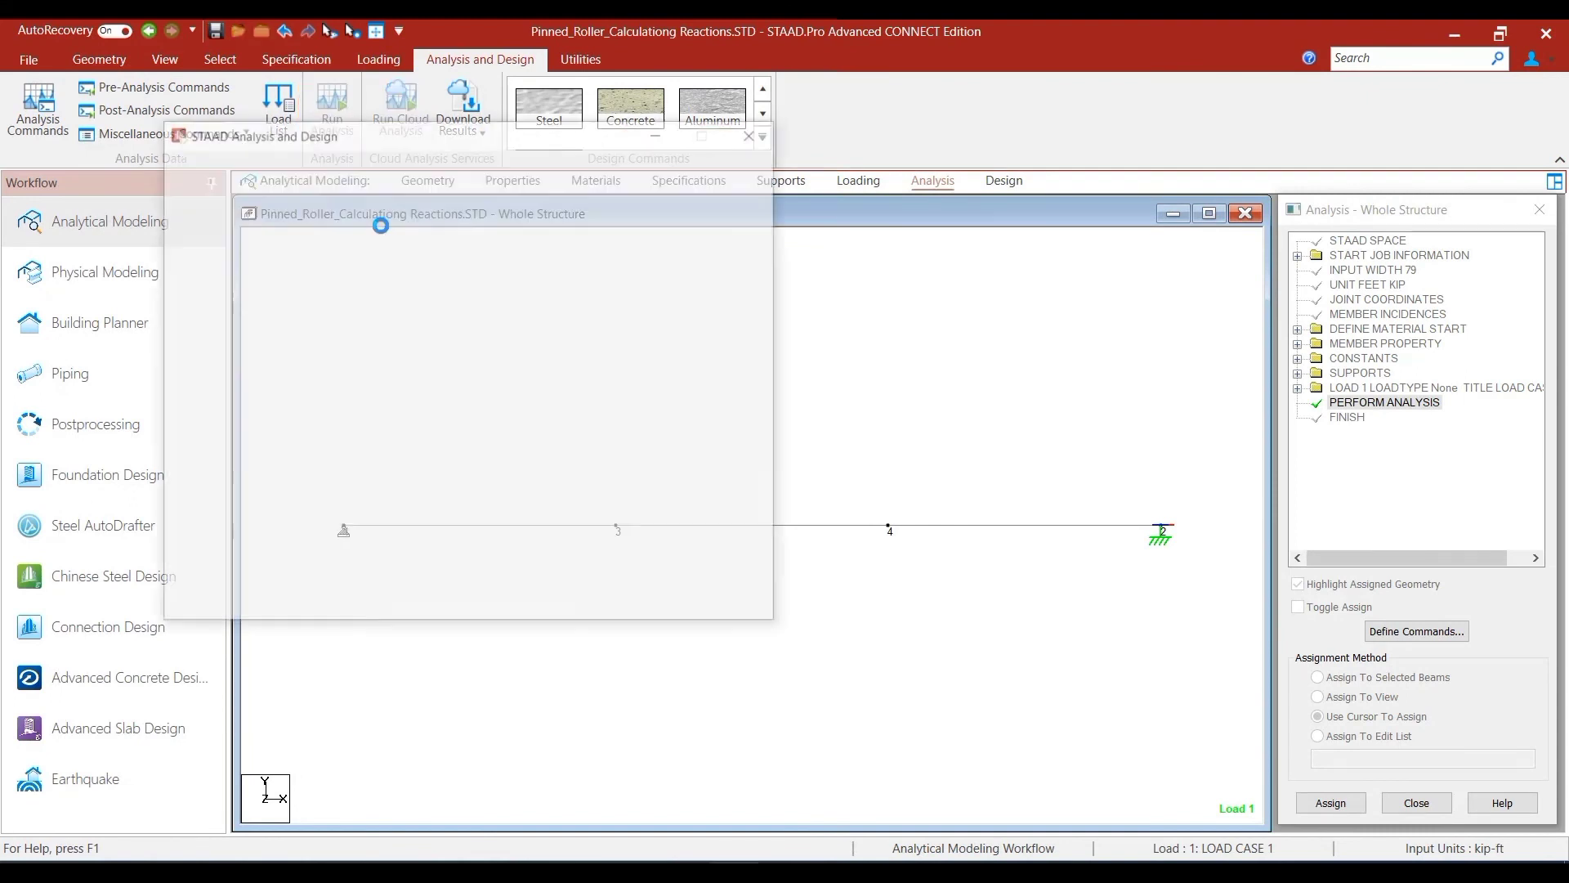